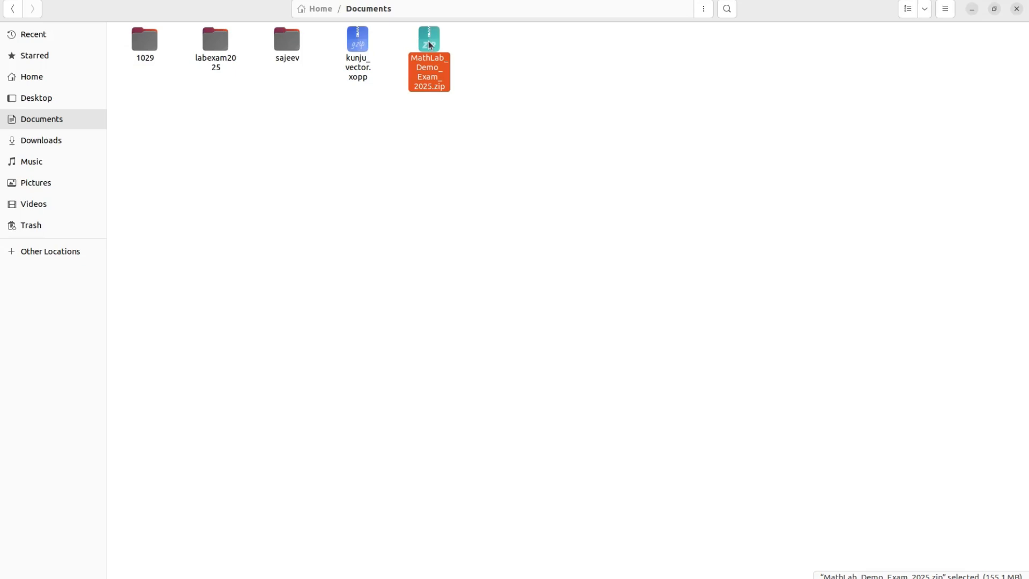
Extract MathLab_Demo_Exam_2025.zip here in Documents and open the new MathLab_Demo_Exam_2025 folder.
{"action": "right_click", "coordinate": [431, 45]}
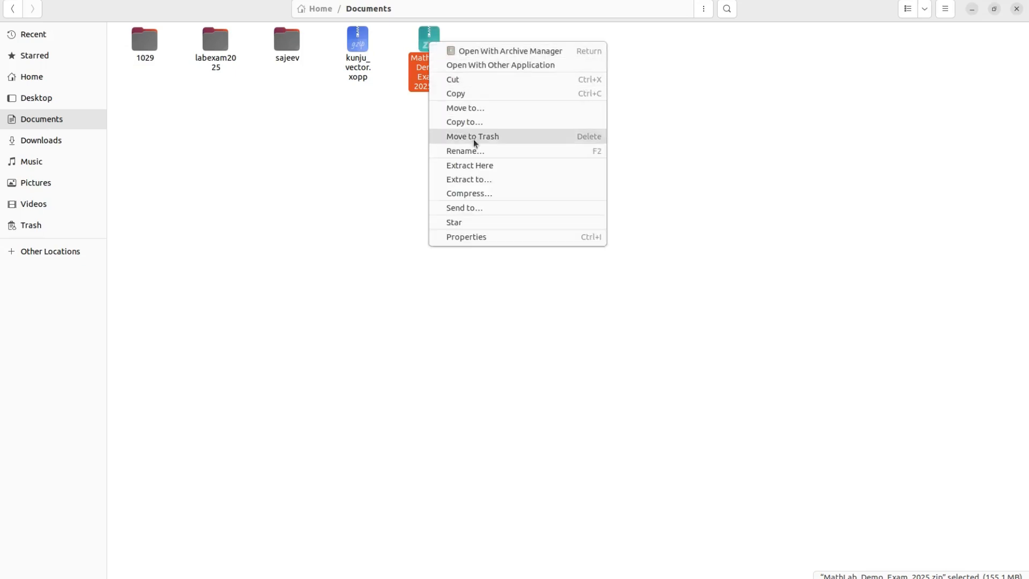
{"action": "left_click", "coordinate": [528, 169]}
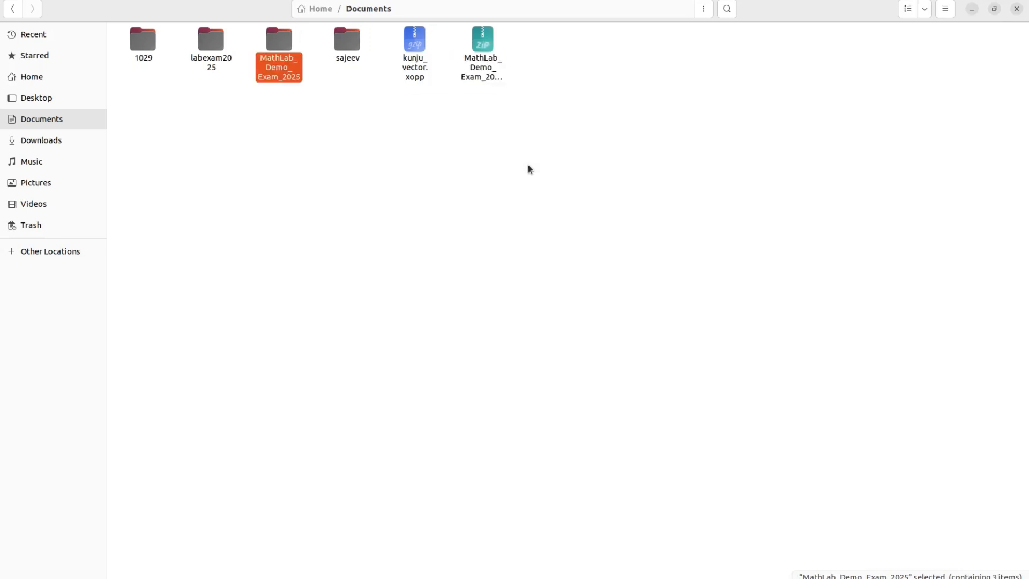
{"action": "double_click", "coordinate": [285, 45]}
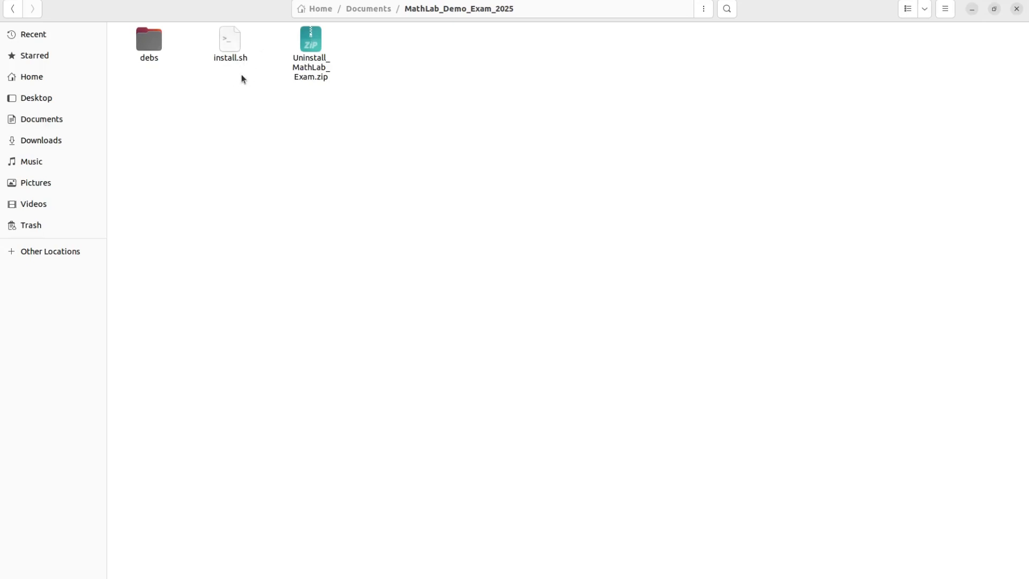
Run install.sh as a program with sudo, set the new exam user's password, and finish installation.
{"action": "right_click", "coordinate": [229, 46]}
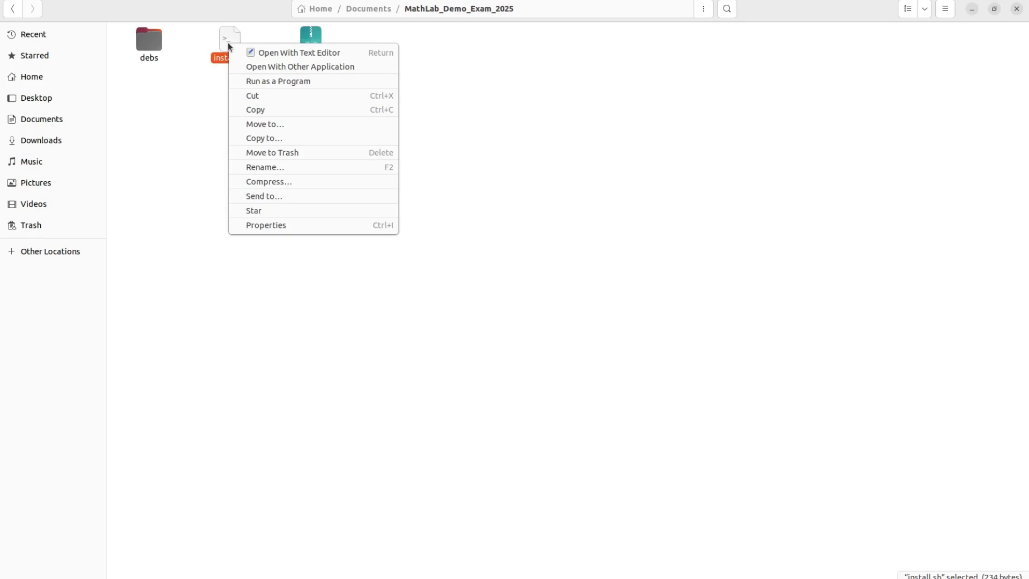
{"action": "left_click", "coordinate": [258, 85]}
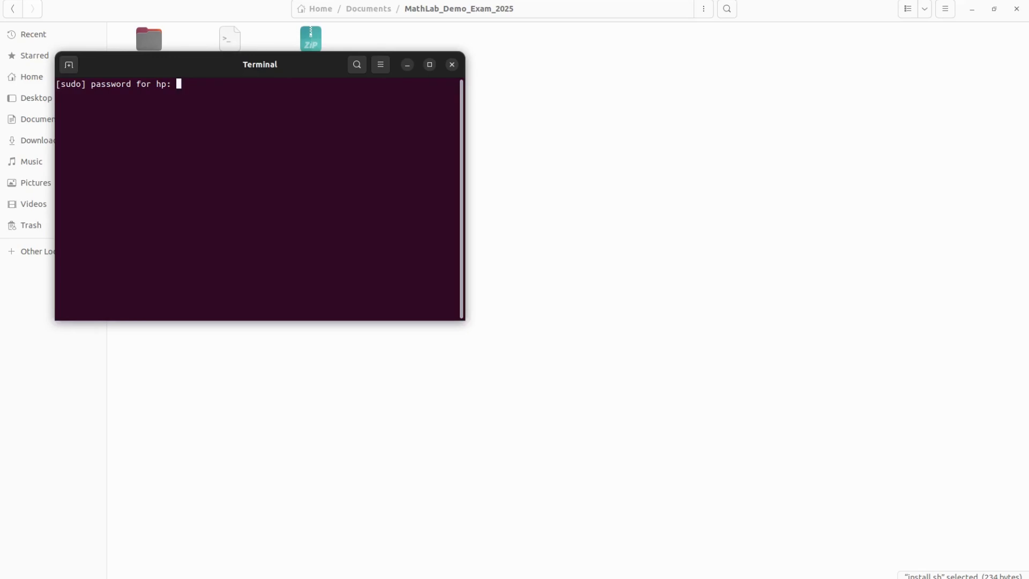
{"action": "key", "text": "Return"}
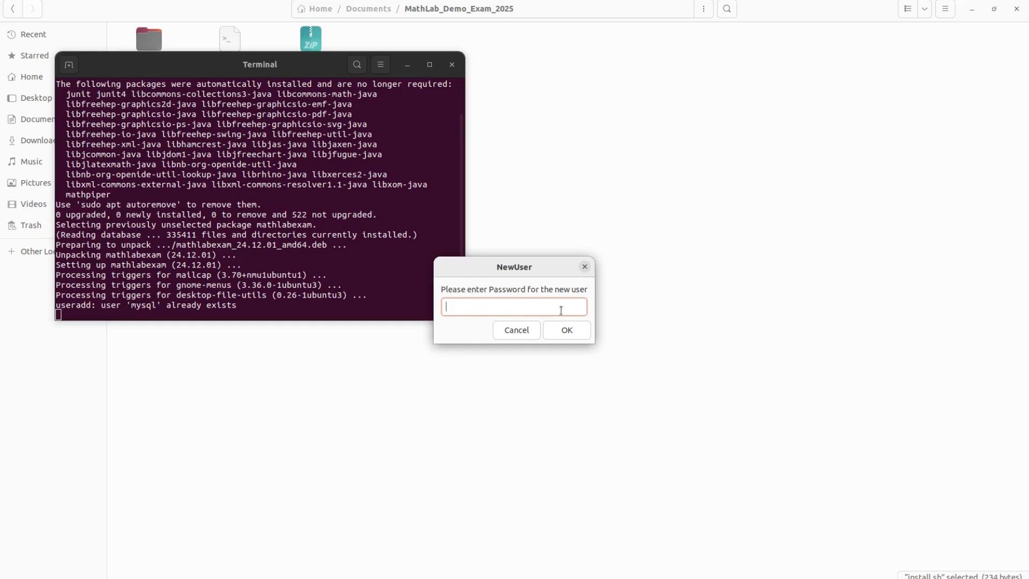
{"action": "type", "text": "123"}
{"action": "left_click", "coordinate": [571, 334]}
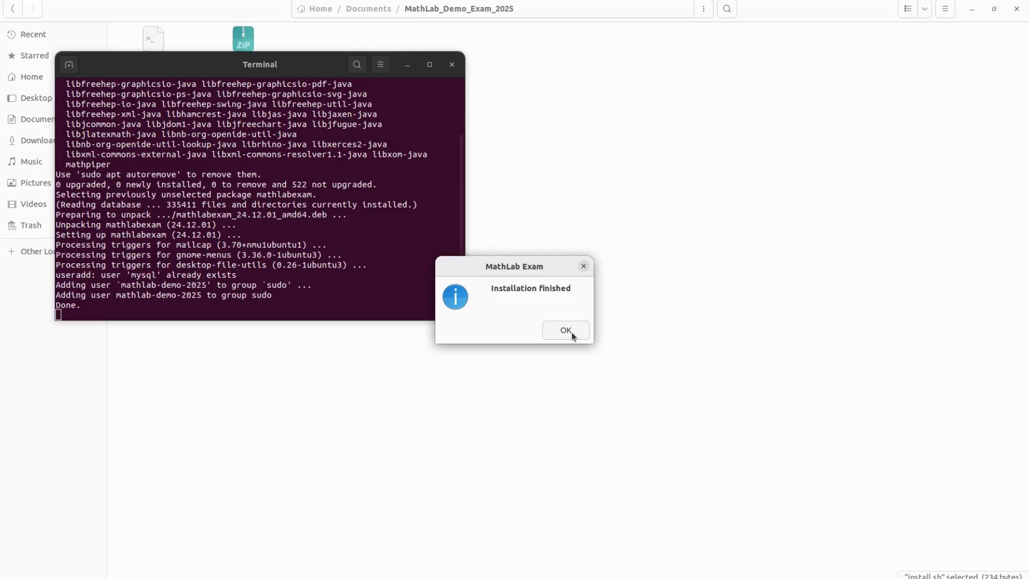
{"action": "left_click", "coordinate": [571, 335]}
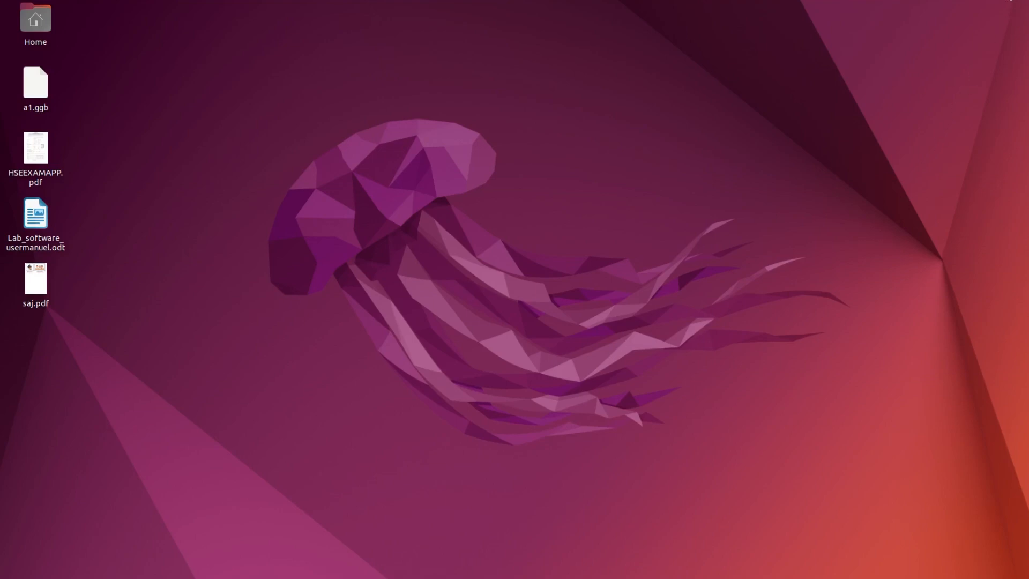
Log out via the system menu's Power Off / Log Out, then show the application grid in the new session.
{"action": "left_click", "coordinate": [1010, 1]}
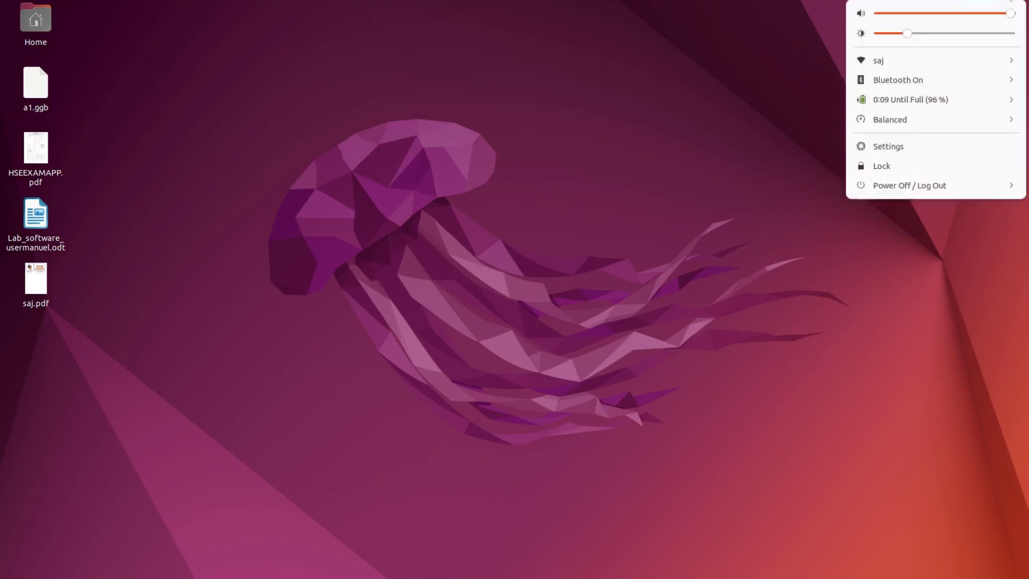
{"action": "left_click", "coordinate": [985, 184]}
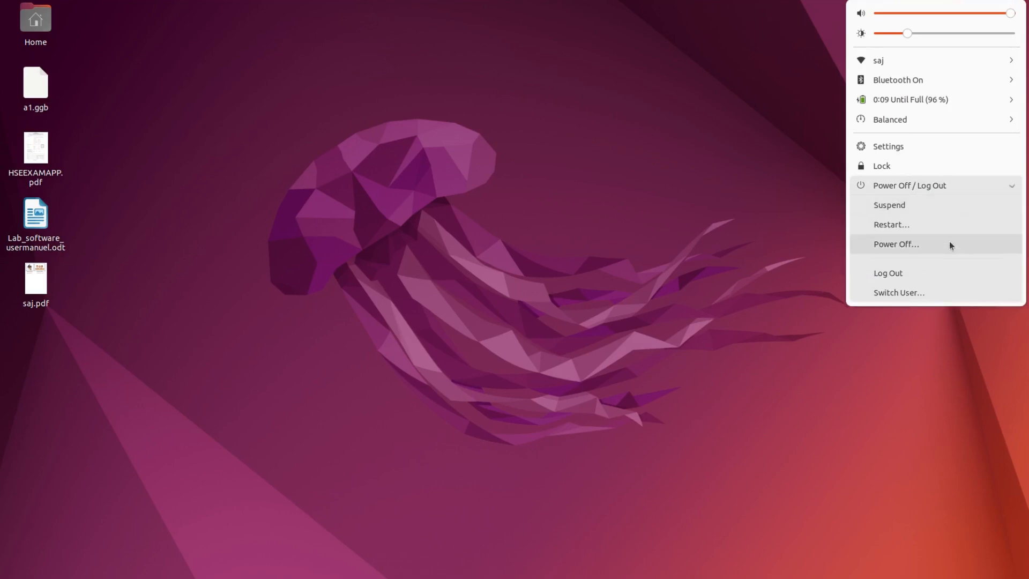
{"action": "left_click", "coordinate": [933, 272]}
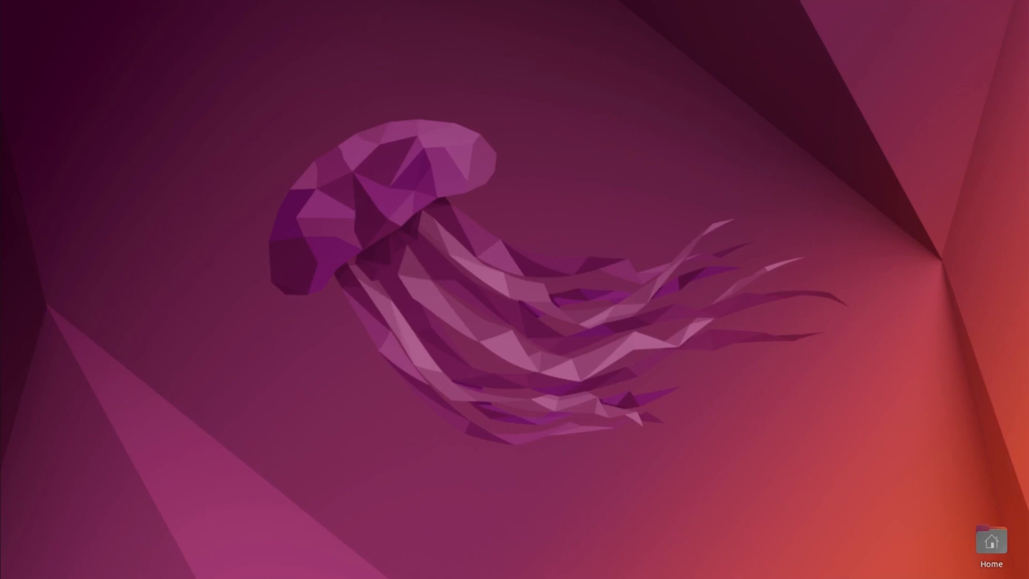
{"action": "left_click", "coordinate": [11, 565]}
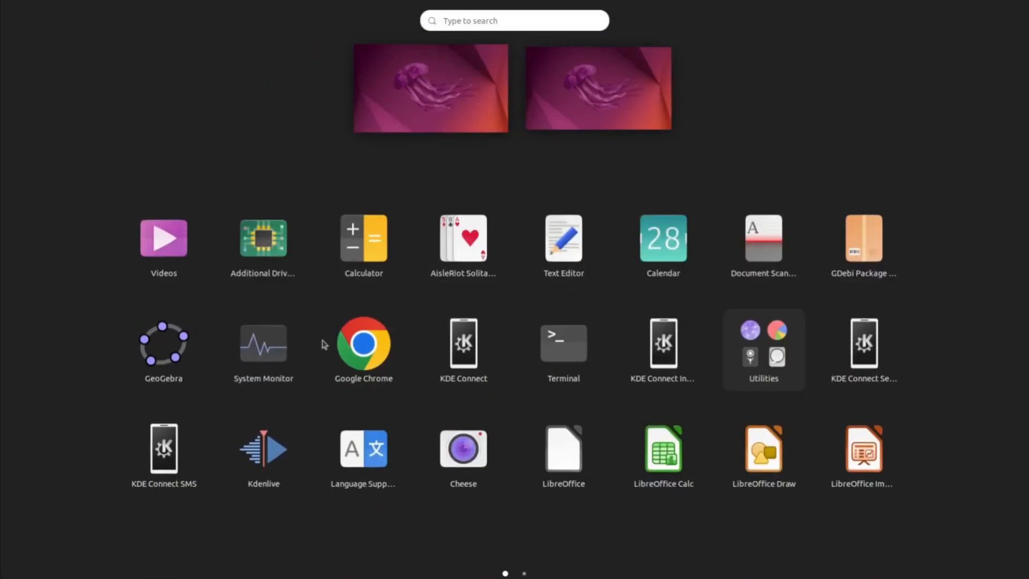
Search applications for 'math', launch MathLab Demo, and authenticate with the account password.
{"action": "left_click", "coordinate": [516, 21]}
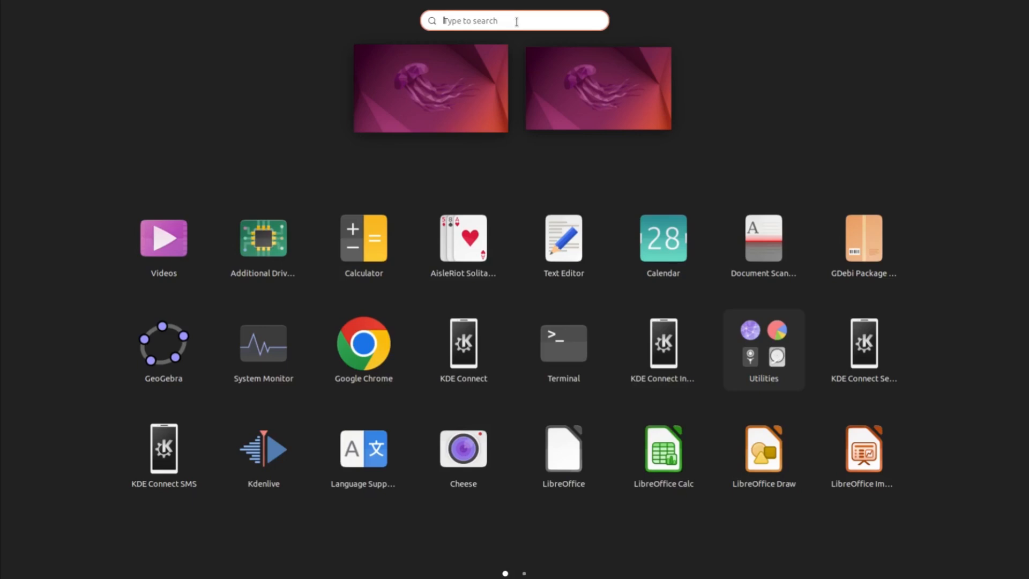
{"action": "type", "text": "math"}
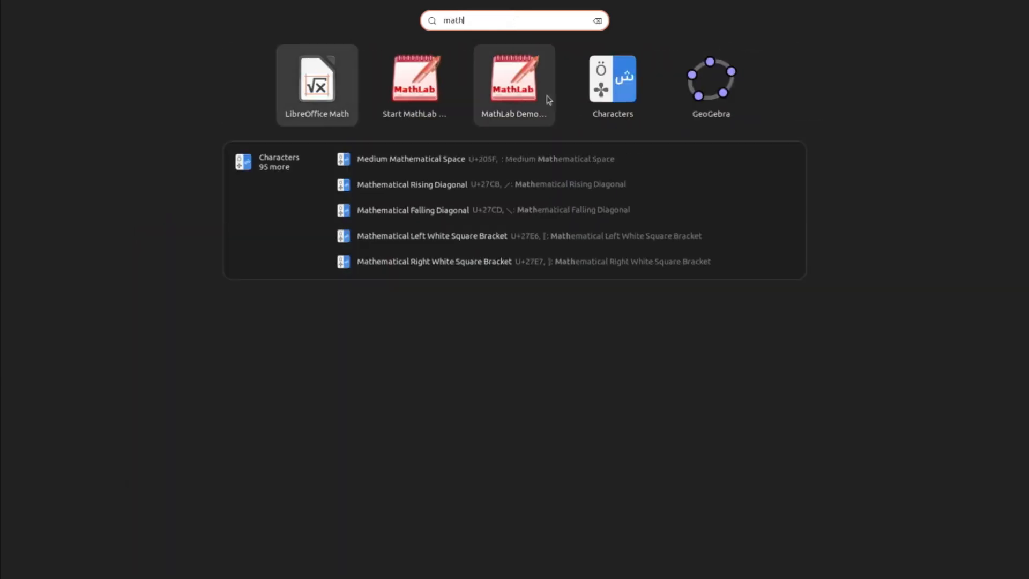
{"action": "left_click", "coordinate": [510, 85]}
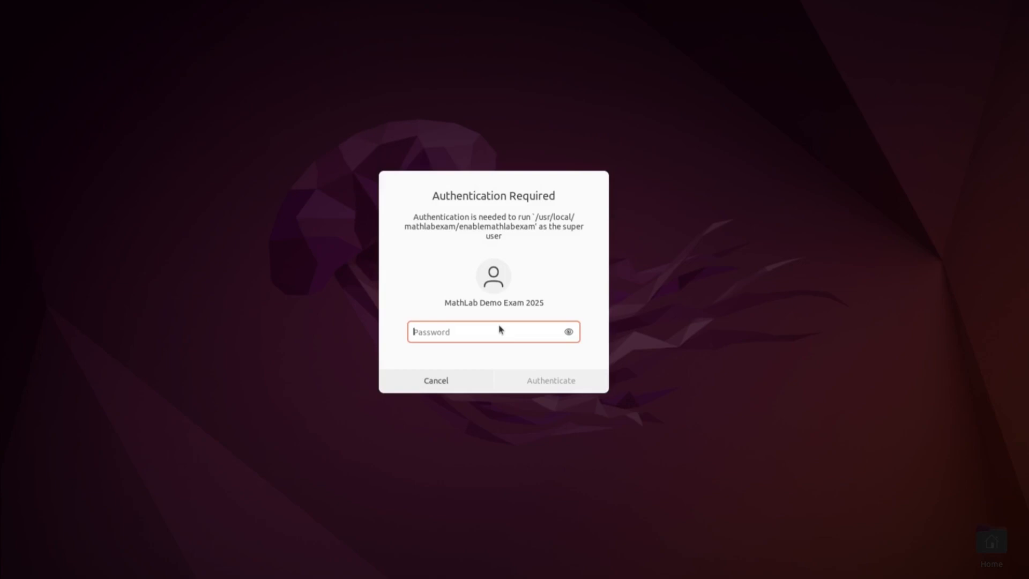
{"action": "type", "text": "•••"}
{"action": "key", "text": "Return"}
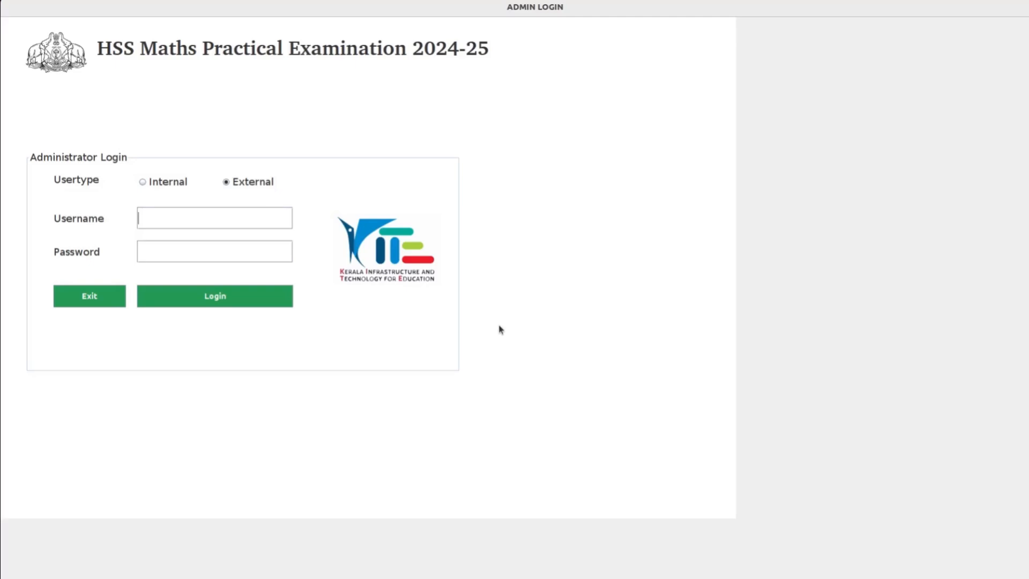
Log in as an Internal user with the school code as username and the password.
{"action": "left_click", "coordinate": [142, 182]}
{"action": "type", "text": "1029"}
{"action": "type", "text": "***"}
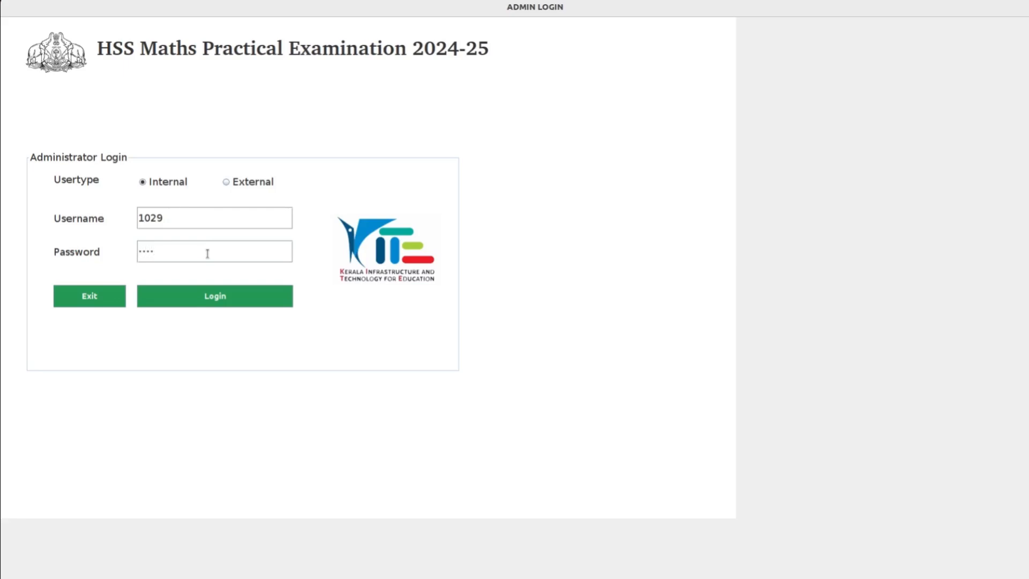
{"action": "left_click", "coordinate": [224, 297]}
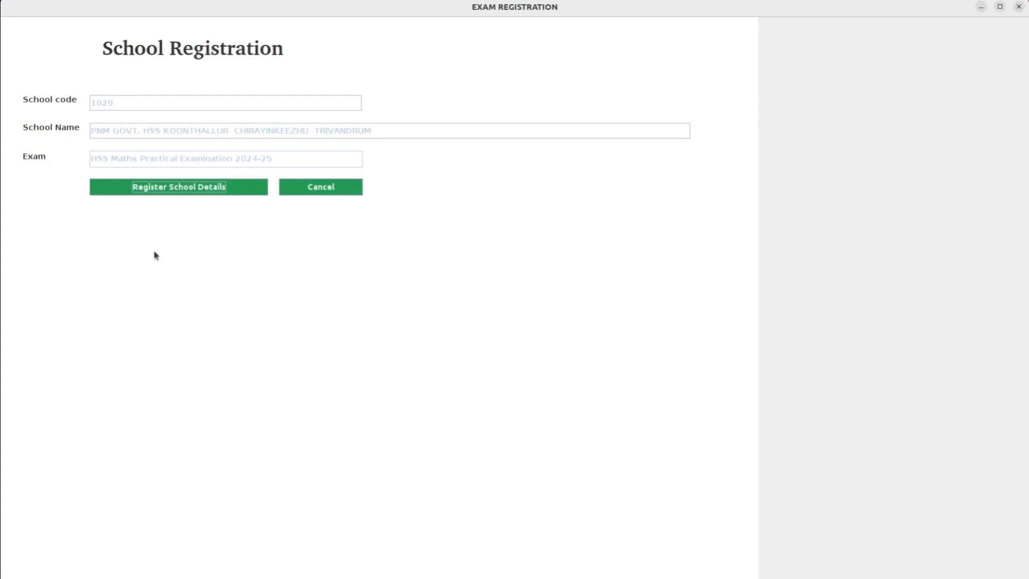
Register School Details with Computer ID 1 so this machine acts as the server.
{"action": "left_click", "coordinate": [212, 191]}
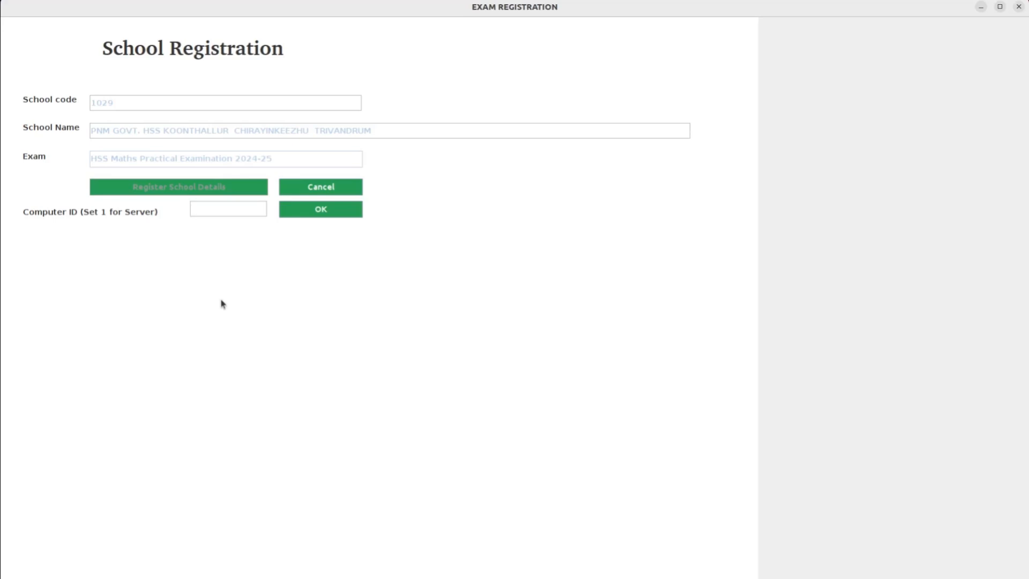
{"action": "type", "text": "1"}
{"action": "left_click", "coordinate": [341, 210]}
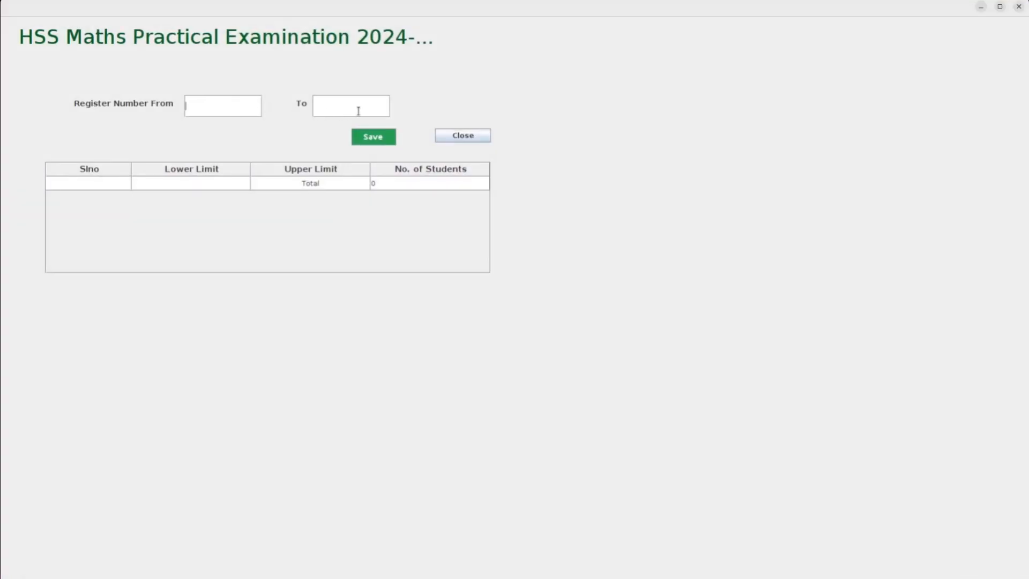
Save the first register-number range 2000000 to 2000100.
{"action": "left_click", "coordinate": [236, 109]}
{"action": "type", "text": "2000000"}
{"action": "left_click", "coordinate": [325, 106]}
{"action": "type", "text": "2000000"}
{"action": "key", "text": "BackSpace"}
{"action": "key", "text": "BackSpace"}
{"action": "key", "text": "BackSpace"}
{"action": "type", "text": "100"}
{"action": "left_click", "coordinate": [374, 137]}
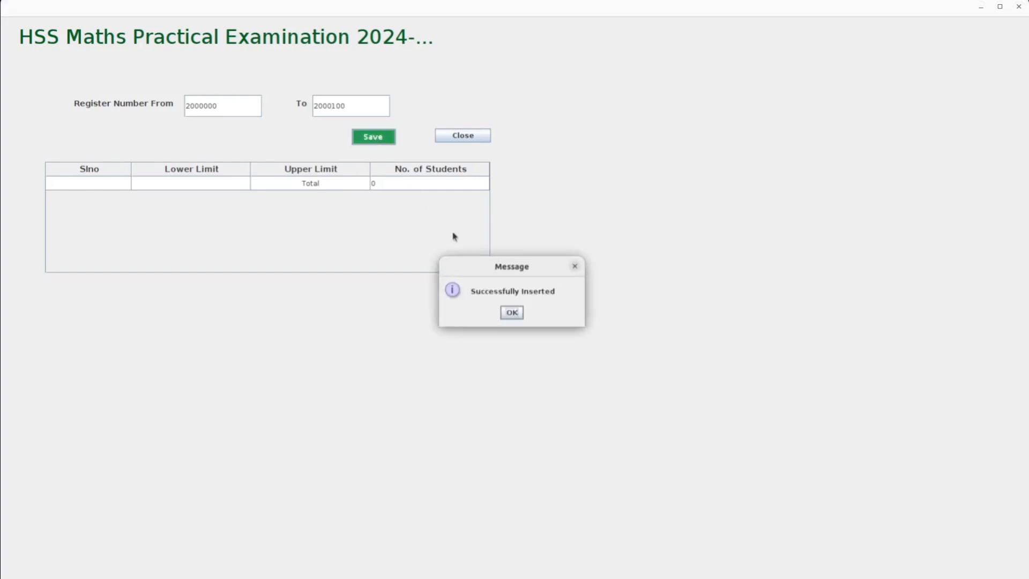
{"action": "left_click", "coordinate": [509, 314]}
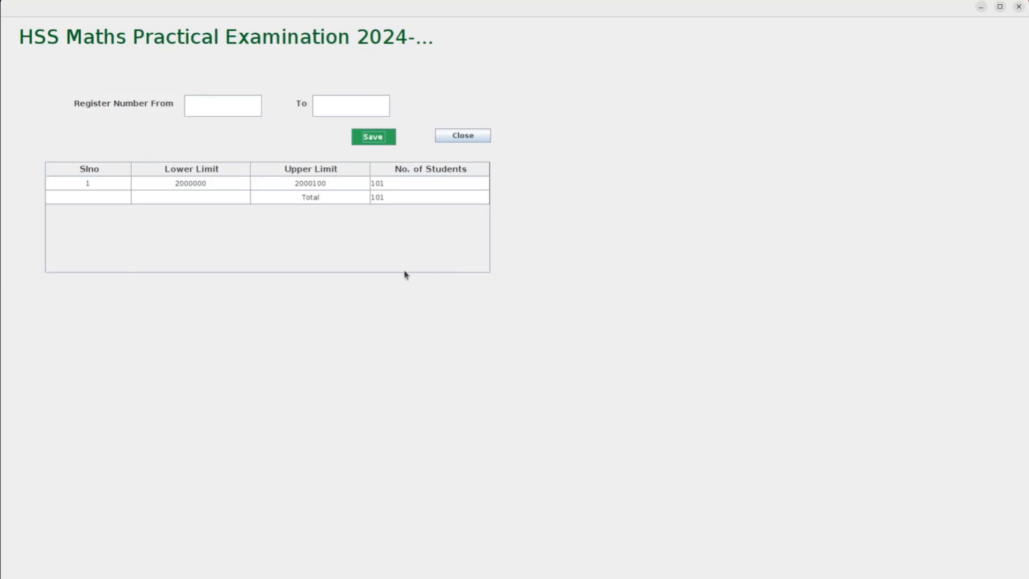
Save a second single-number range 2000150 to 2000150.
{"action": "left_click", "coordinate": [222, 109]}
{"action": "type", "text": "2"}
{"action": "type", "text": "000000"}
{"action": "key", "text": "BackSpace"}
{"action": "key", "text": "BackSpace"}
{"action": "key", "text": "BackSpace"}
{"action": "type", "text": "1"}
{"action": "type", "text": "50"}
{"action": "type", "text": "2"}
{"action": "type", "text": "000000"}
{"action": "key", "text": "BackSpace"}
{"action": "key", "text": "BackSpace"}
{"action": "key", "text": "BackSpace"}
{"action": "type", "text": "150"}
{"action": "left_click", "coordinate": [372, 142]}
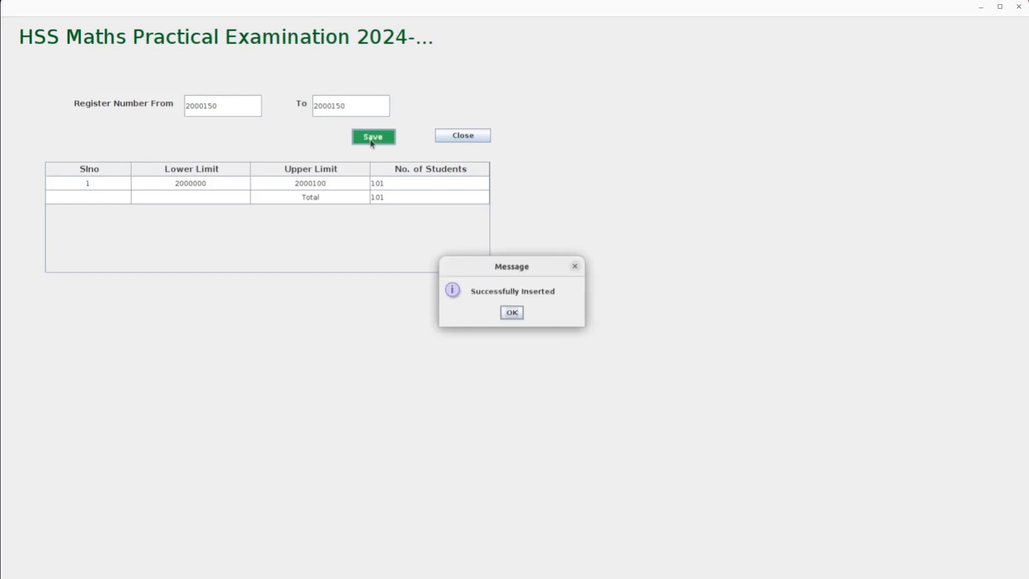
{"action": "left_click", "coordinate": [511, 312]}
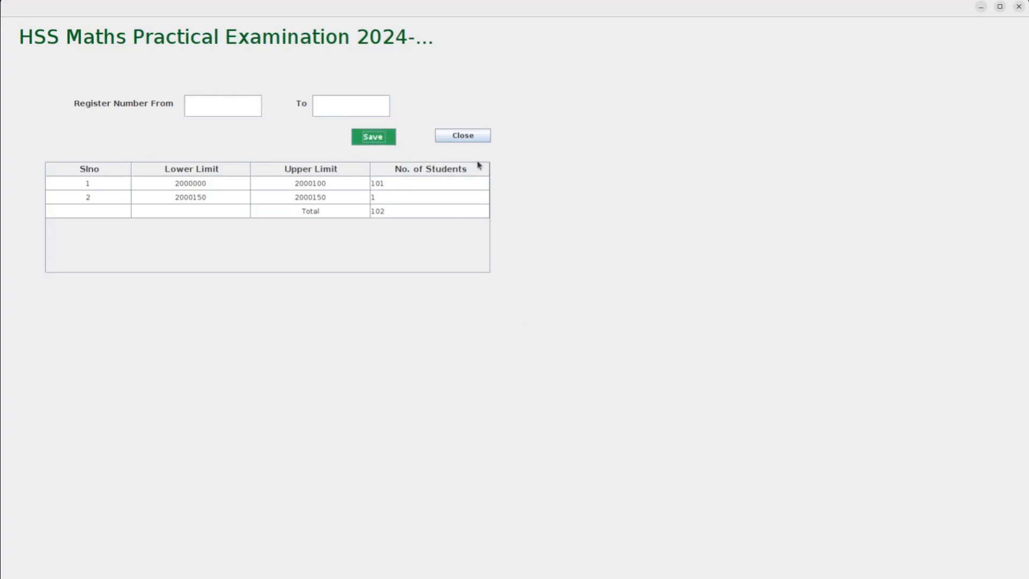
Close the range window, reopen Student Registration to review the ranges, and return to the main screen.
{"action": "left_click", "coordinate": [463, 136]}
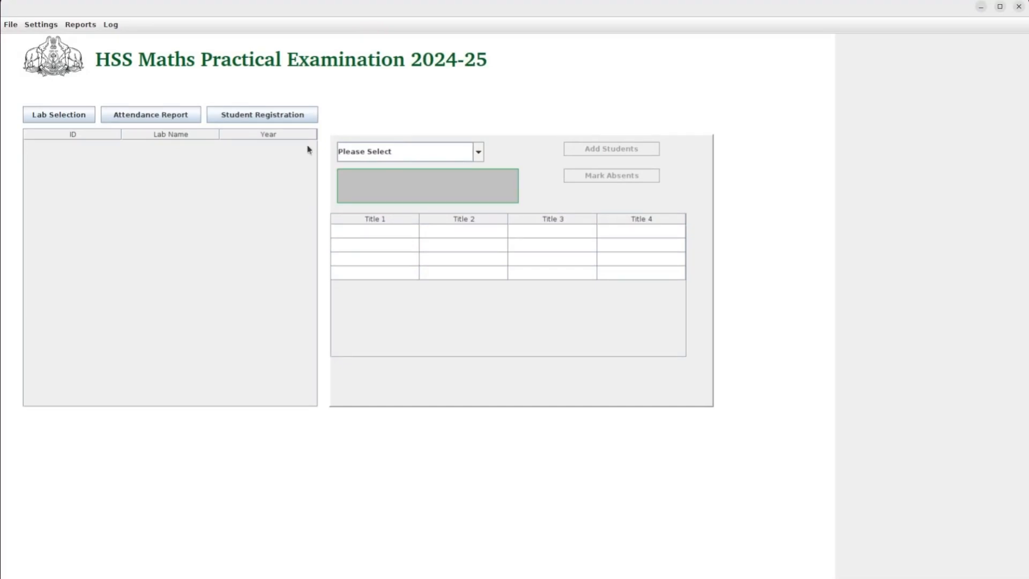
{"action": "left_click", "coordinate": [277, 115]}
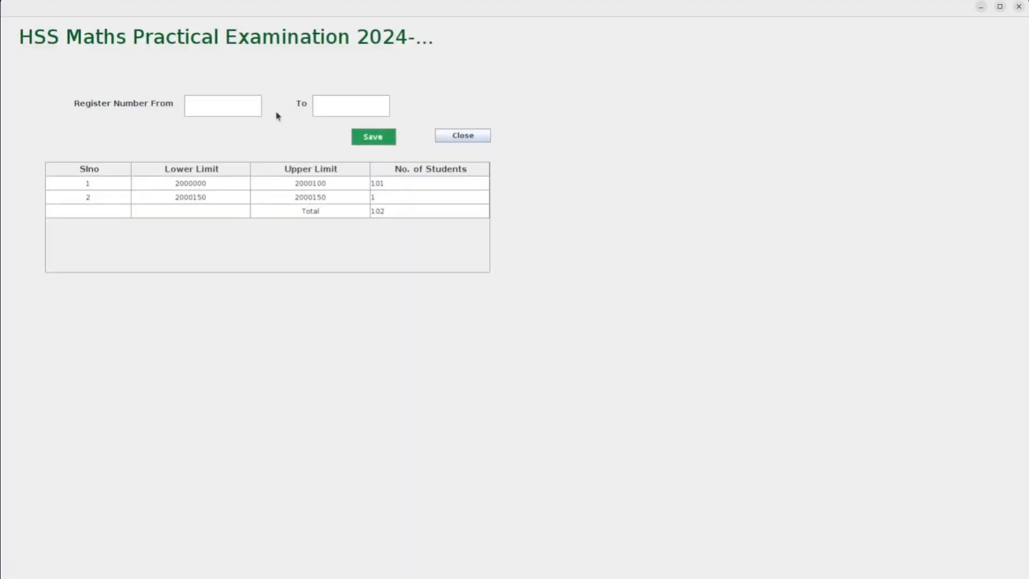
{"action": "left_click", "coordinate": [464, 136]}
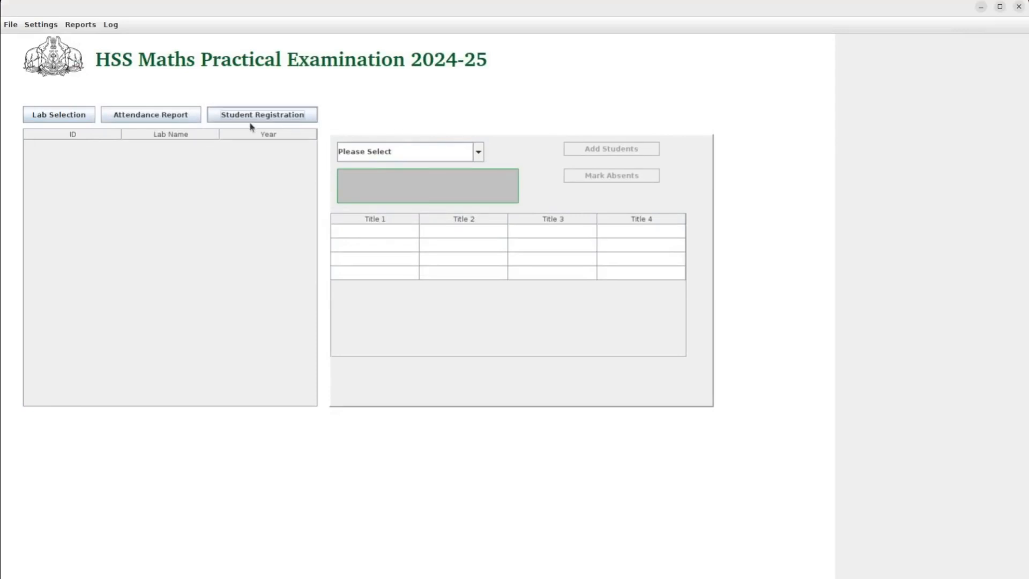
Tick first-year LAB 1, 2, 3, 4 and 9 in Lab Selection, hitting the five-lab limit.
{"action": "left_click", "coordinate": [59, 118]}
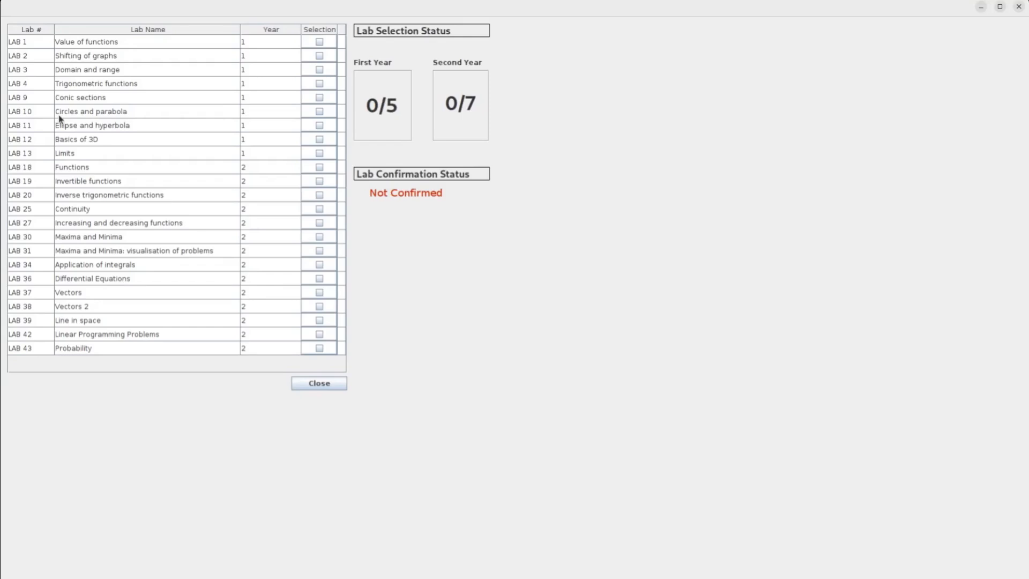
{"action": "left_click", "coordinate": [318, 42]}
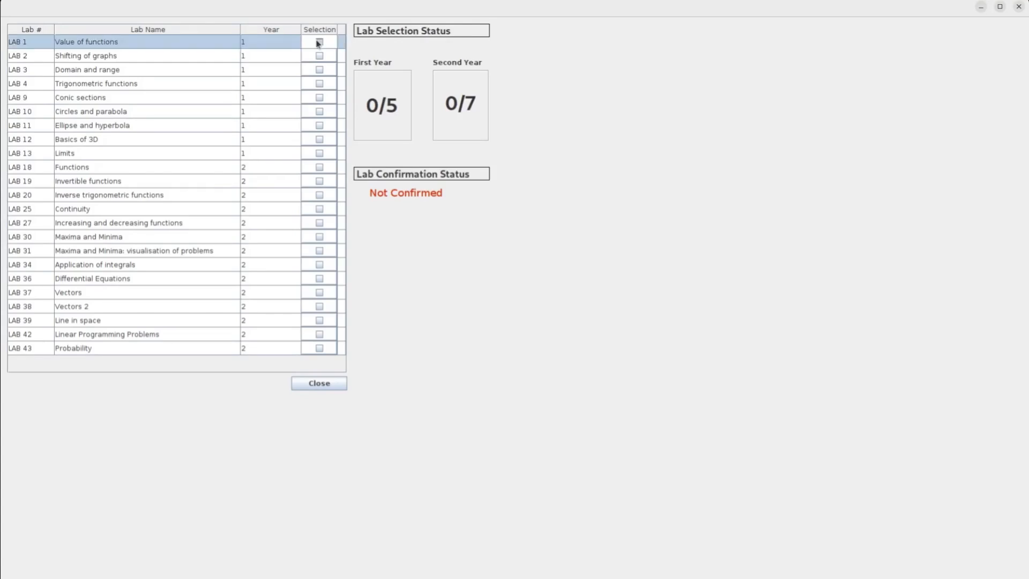
{"action": "left_click", "coordinate": [319, 58]}
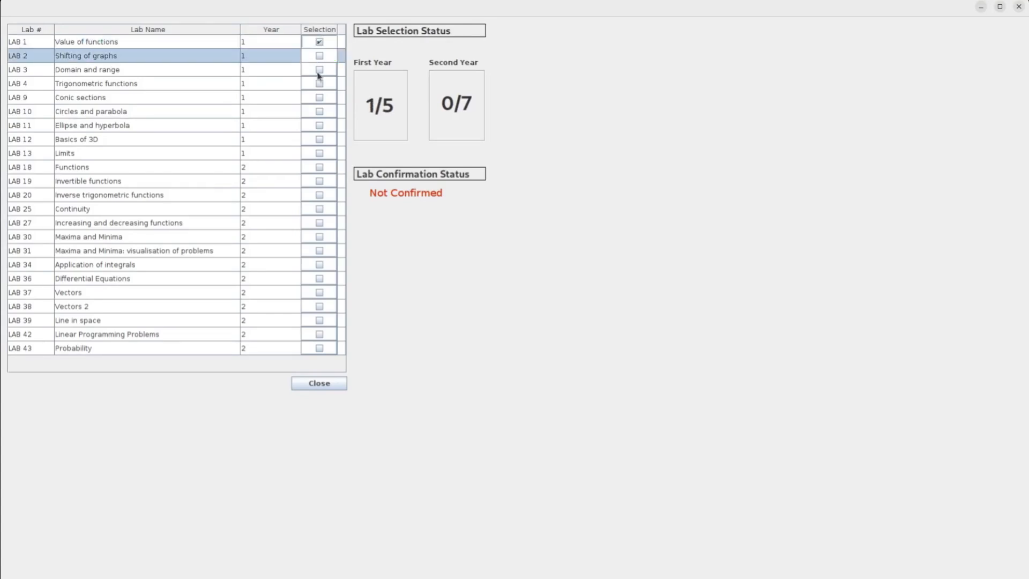
{"action": "left_click", "coordinate": [319, 71]}
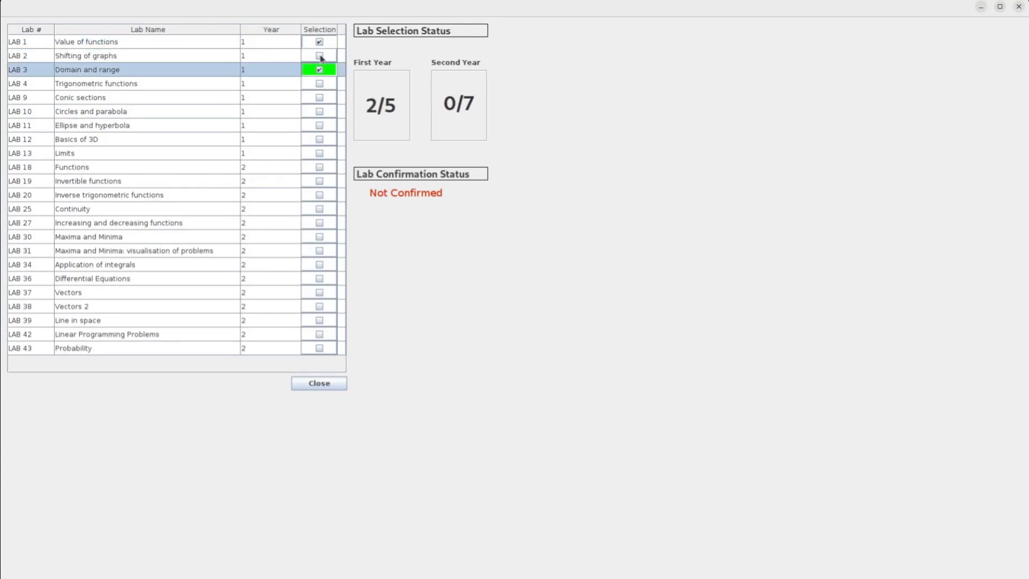
{"action": "left_click", "coordinate": [320, 56]}
{"action": "left_click", "coordinate": [320, 84]}
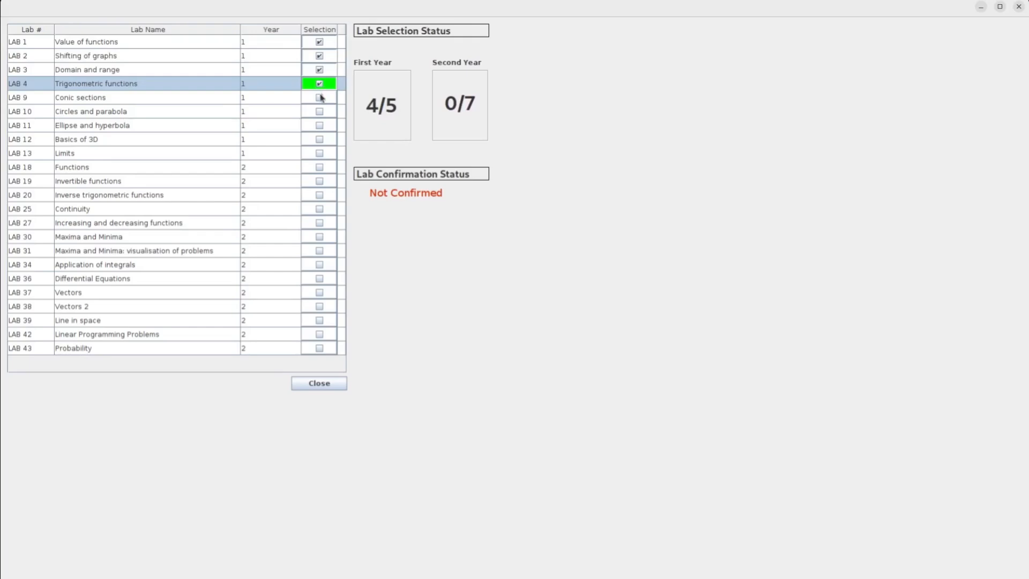
{"action": "left_click", "coordinate": [320, 97]}
{"action": "left_click", "coordinate": [319, 111]}
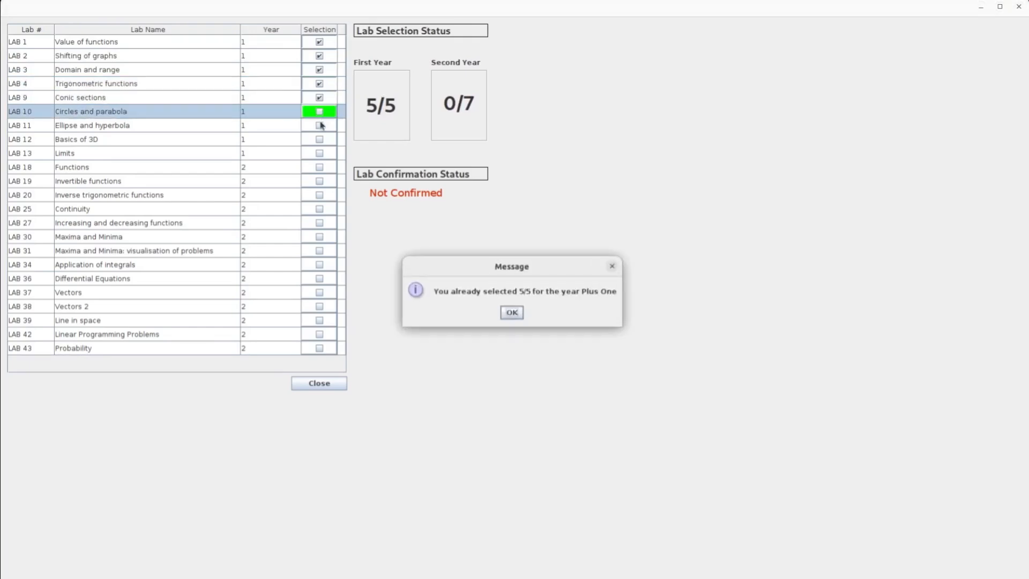
{"action": "left_click", "coordinate": [512, 312]}
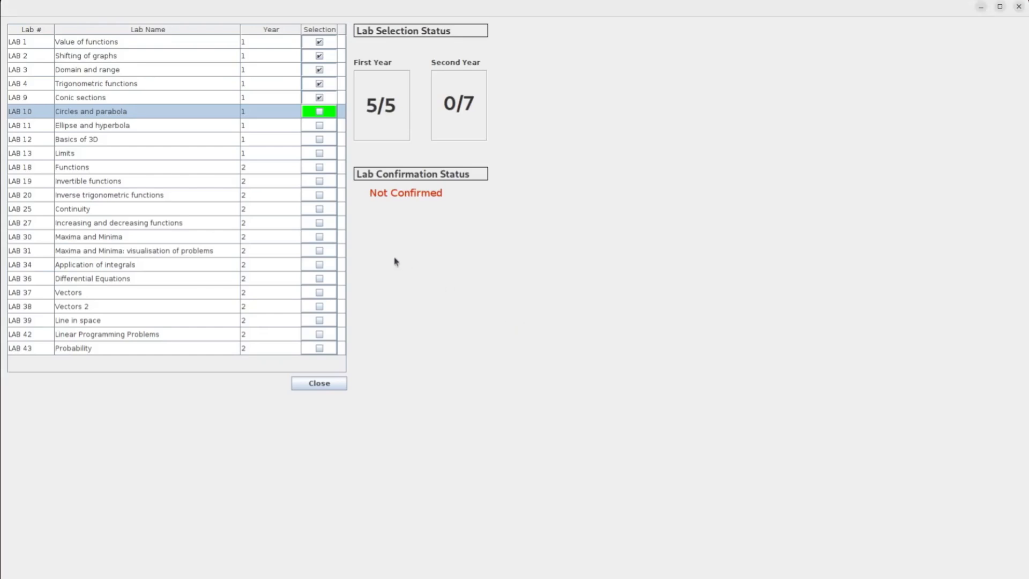
Tick second-year LAB 18, 19, 20, 25, 27, 30 and 31.
{"action": "left_click", "coordinate": [320, 167]}
{"action": "left_click", "coordinate": [321, 181]}
{"action": "left_click", "coordinate": [321, 181]}
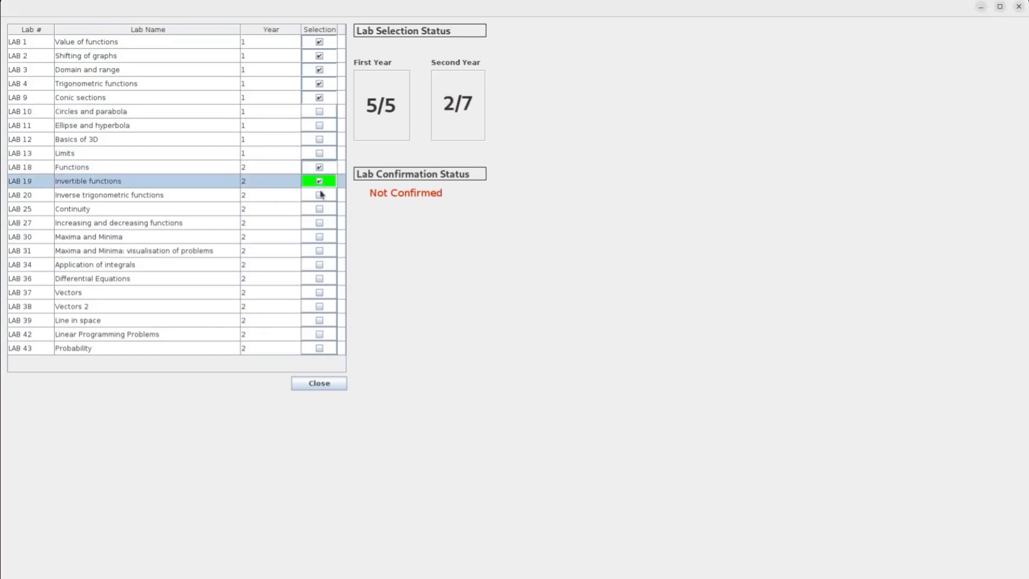
{"action": "left_click", "coordinate": [320, 199]}
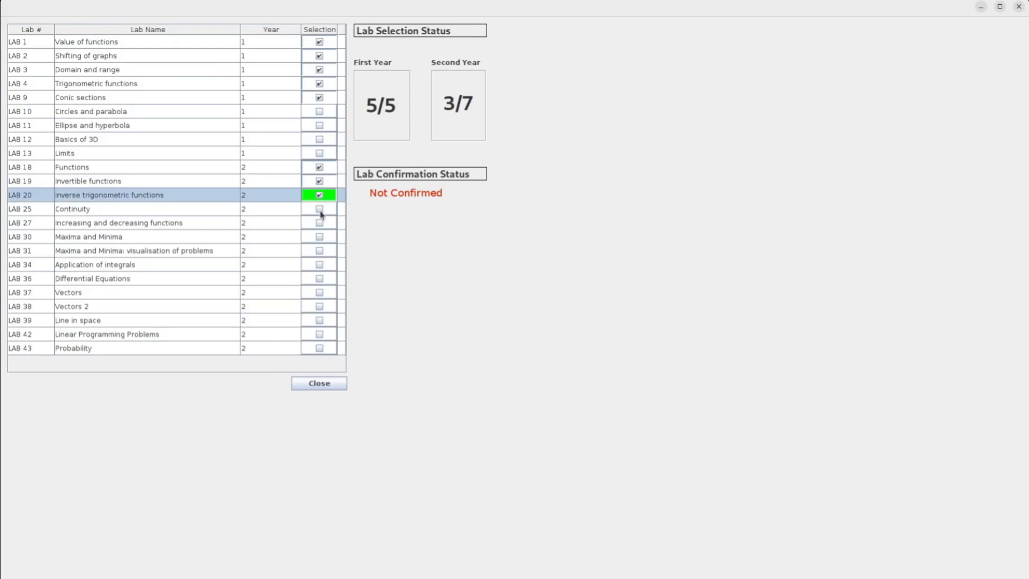
{"action": "left_click", "coordinate": [320, 213]}
{"action": "left_click", "coordinate": [320, 222]}
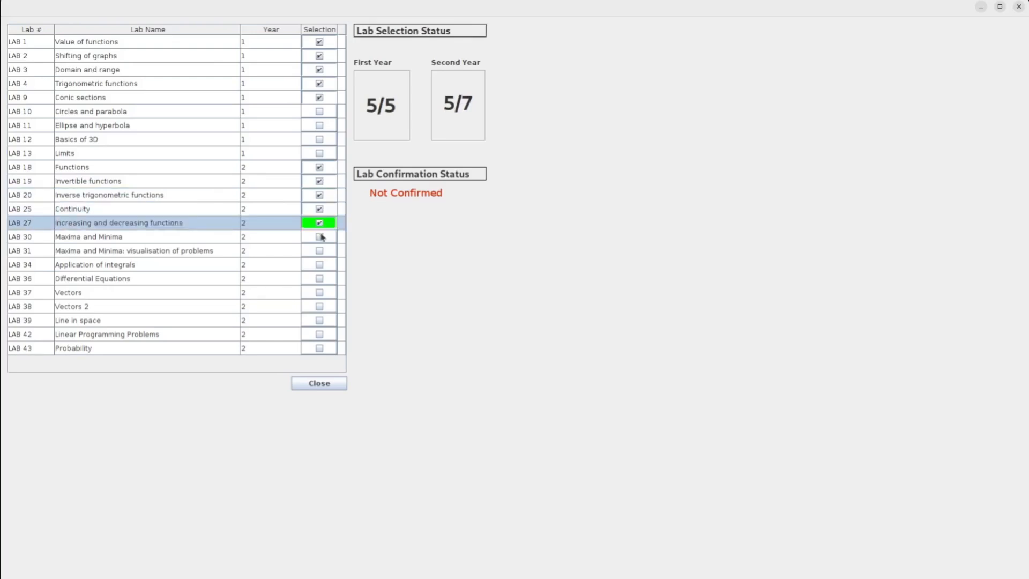
{"action": "left_click", "coordinate": [322, 236]}
{"action": "left_click", "coordinate": [320, 251]}
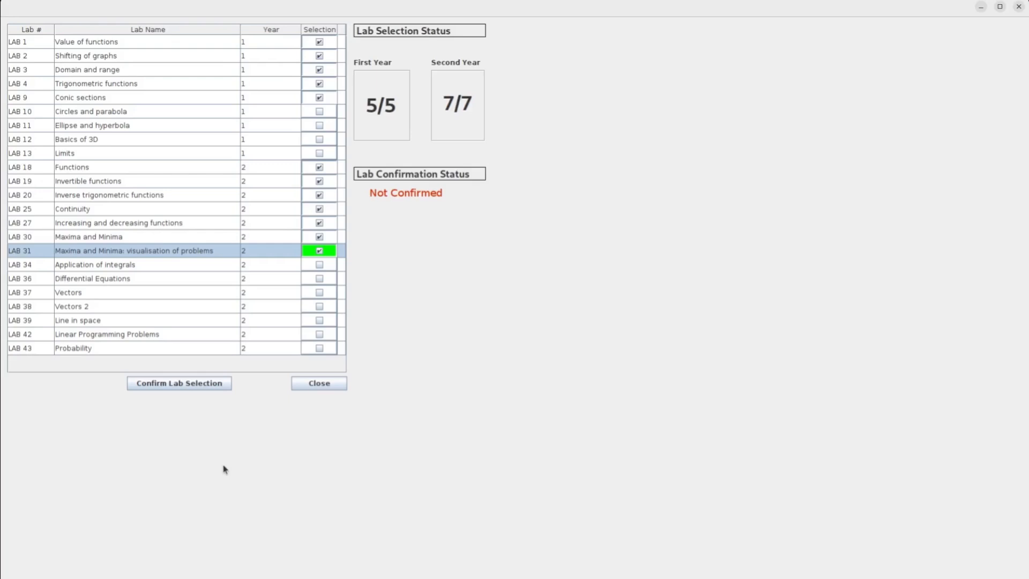
Confirm the 5 first-year and 7 second-year labs, answering Yes to the prompt.
{"action": "left_click", "coordinate": [182, 388]}
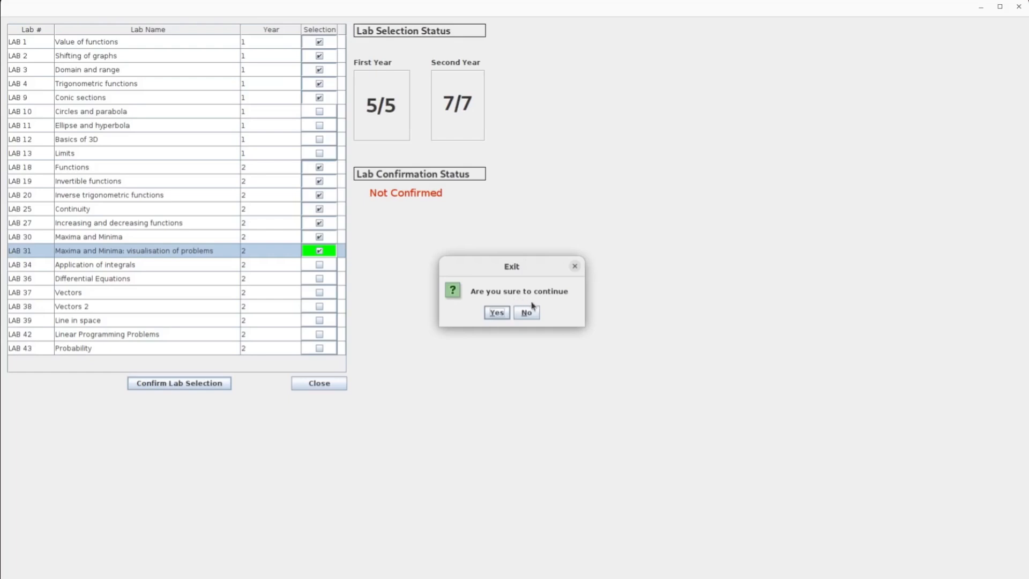
{"action": "left_click", "coordinate": [497, 314]}
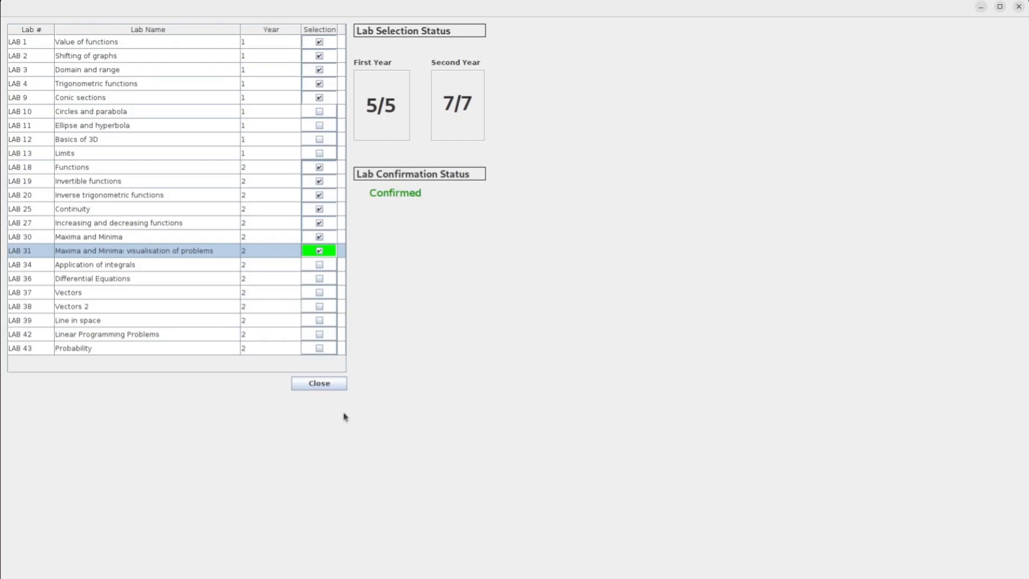
Back on the main screen, save Batch 1 with a Forenoon session.
{"action": "left_click", "coordinate": [318, 384]}
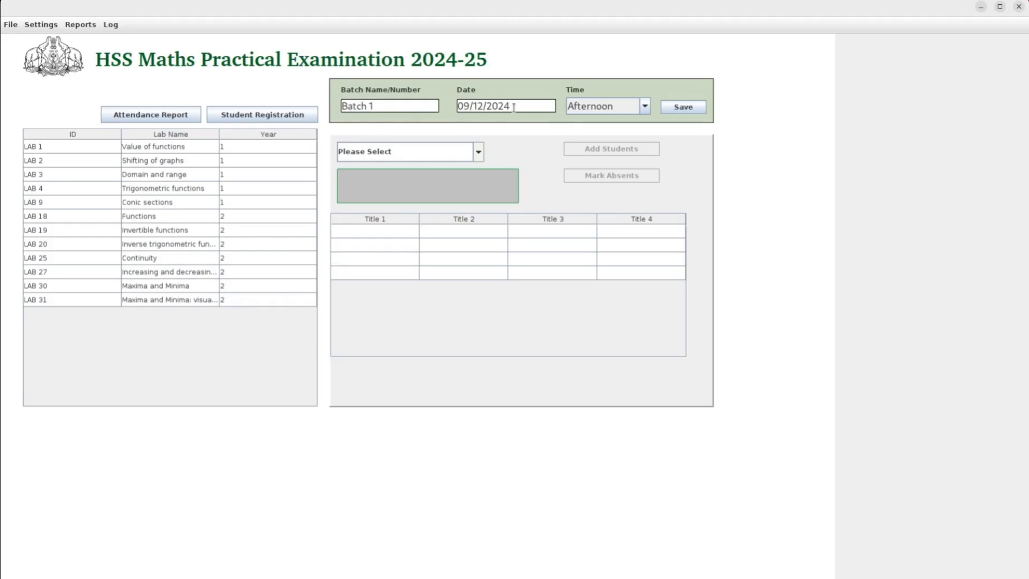
{"action": "left_click", "coordinate": [645, 106]}
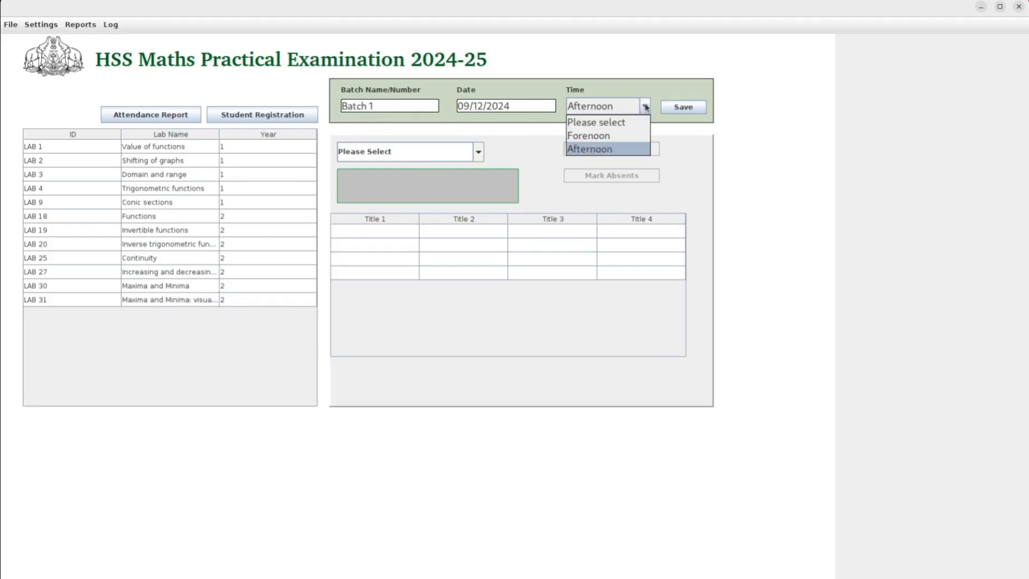
{"action": "left_click", "coordinate": [633, 137]}
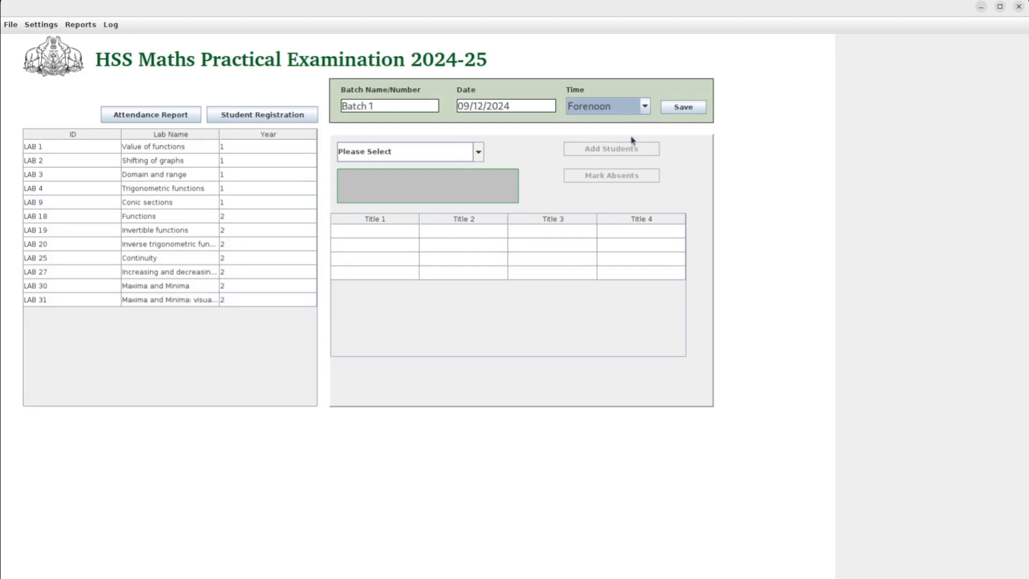
{"action": "left_click", "coordinate": [683, 107]}
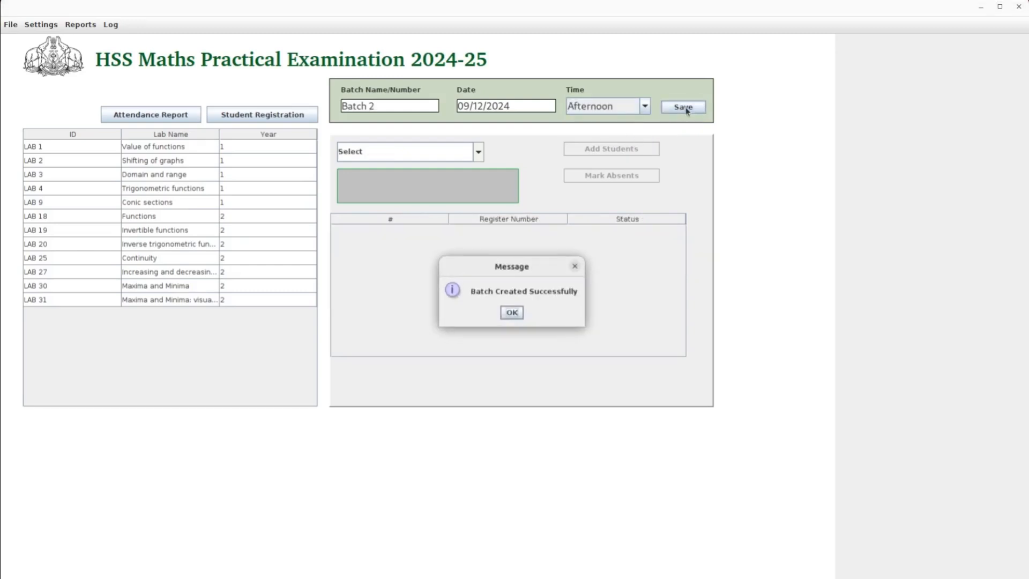
{"action": "left_click", "coordinate": [509, 313]}
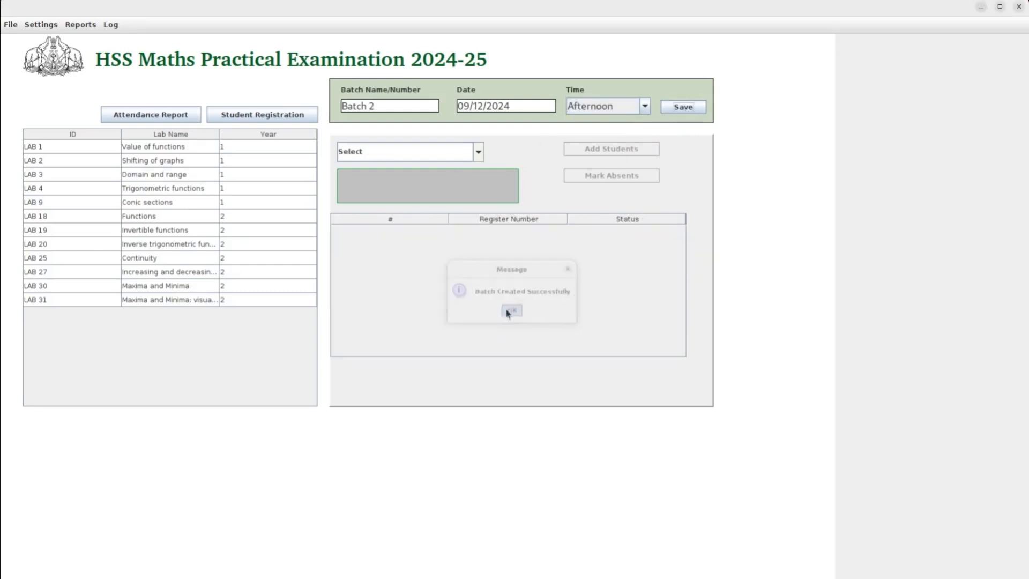
{"action": "left_click", "coordinate": [477, 152]}
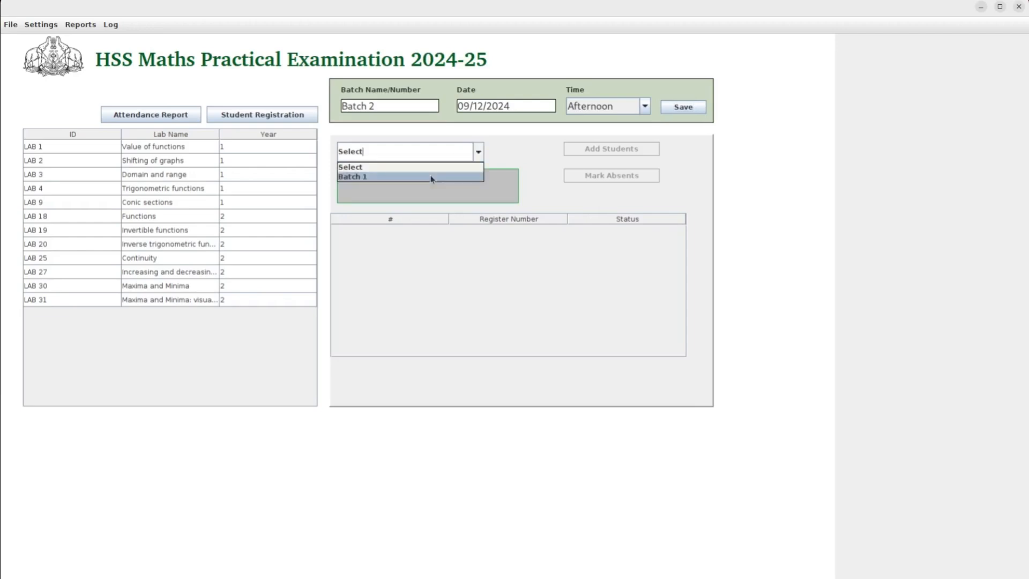
{"action": "left_click", "coordinate": [506, 144]}
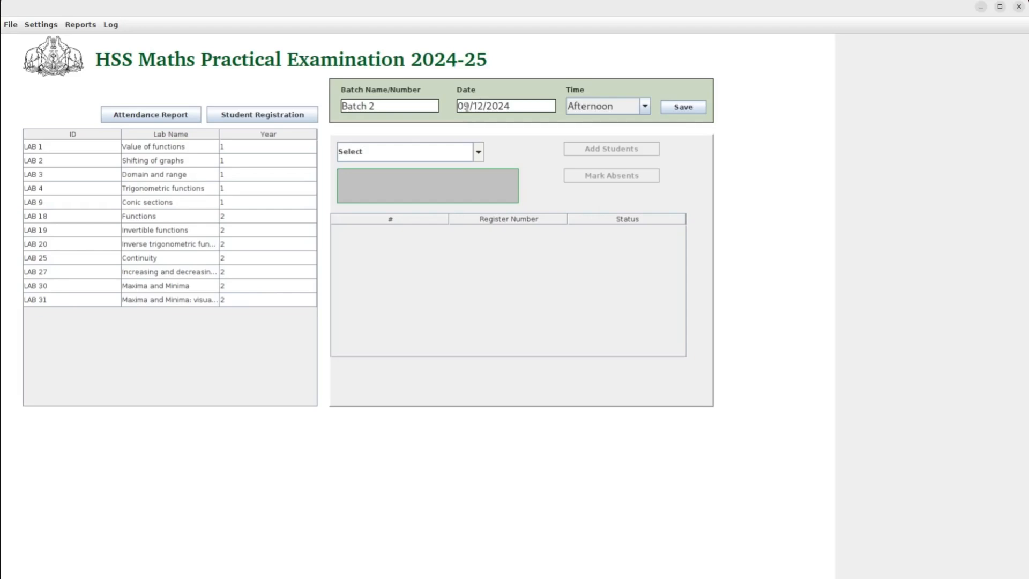
Save Batch 2 with the Afternoon session.
{"action": "left_click", "coordinate": [674, 108]}
{"action": "left_click", "coordinate": [510, 313]}
{"action": "left_click", "coordinate": [478, 153]}
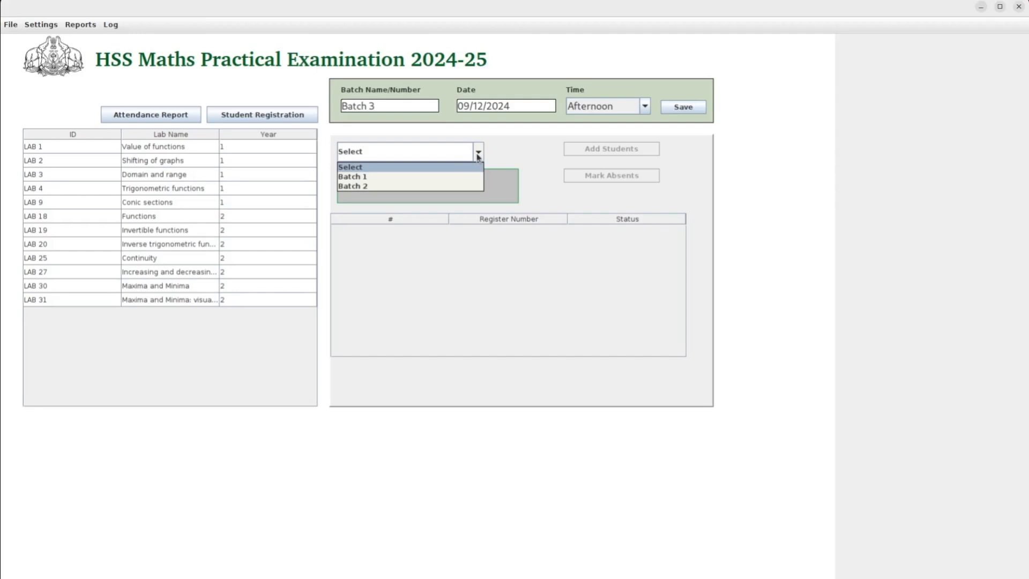
{"action": "left_click", "coordinate": [502, 156]}
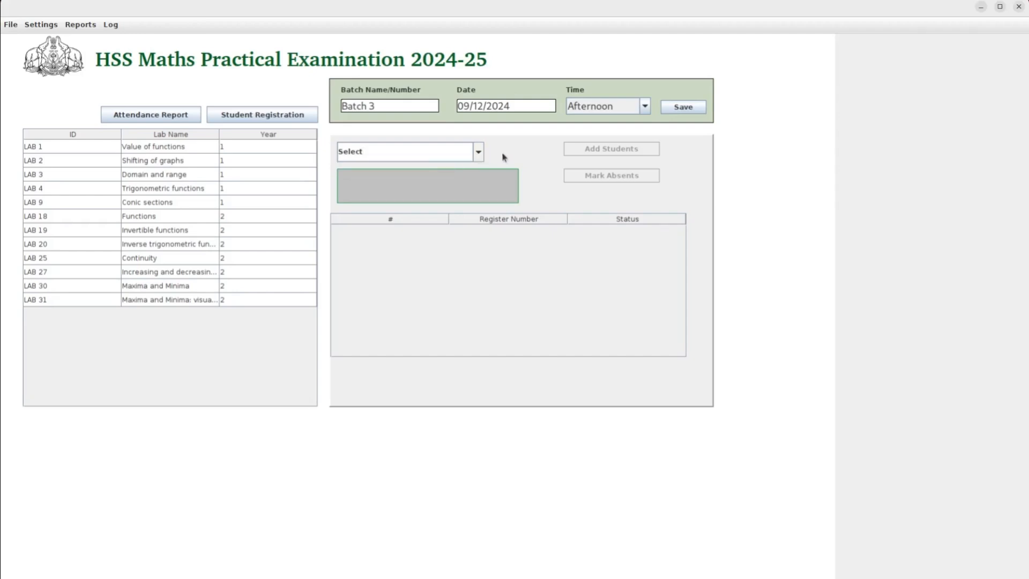
Save Batch 3 dated 10/12/2024 with a Forenoon session.
{"action": "left_click", "coordinate": [468, 106]}
{"action": "key", "text": "BackSpace"}
{"action": "key", "text": "BackSpace"}
{"action": "type", "text": "10"}
{"action": "left_click", "coordinate": [645, 106]}
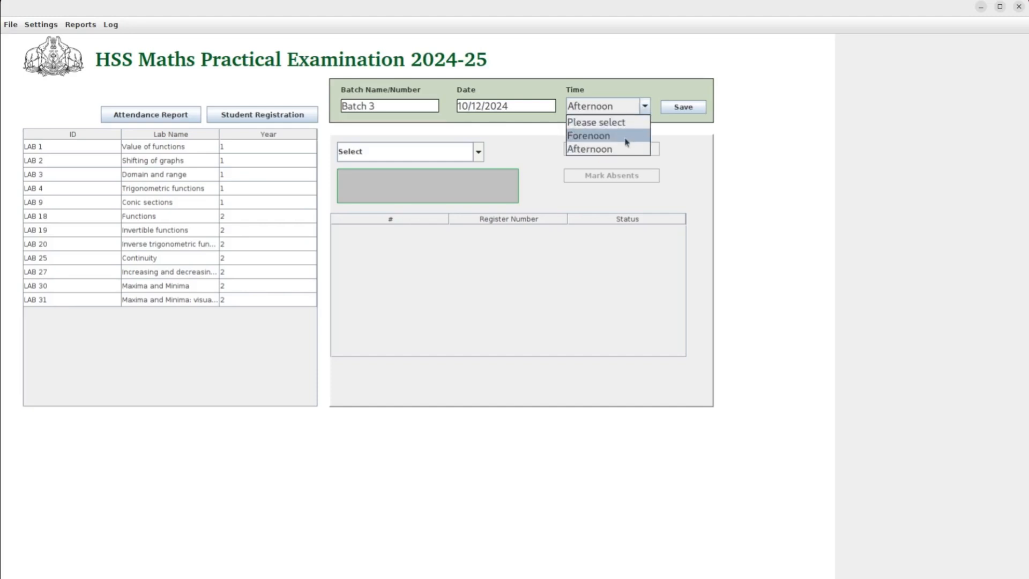
{"action": "left_click", "coordinate": [626, 136]}
{"action": "left_click", "coordinate": [683, 111]}
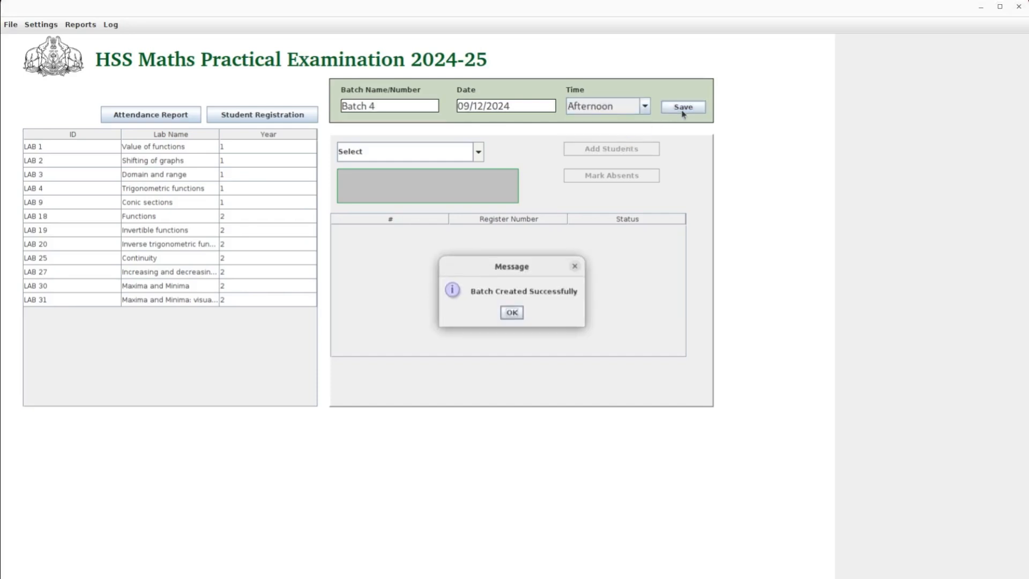
{"action": "left_click", "coordinate": [511, 313]}
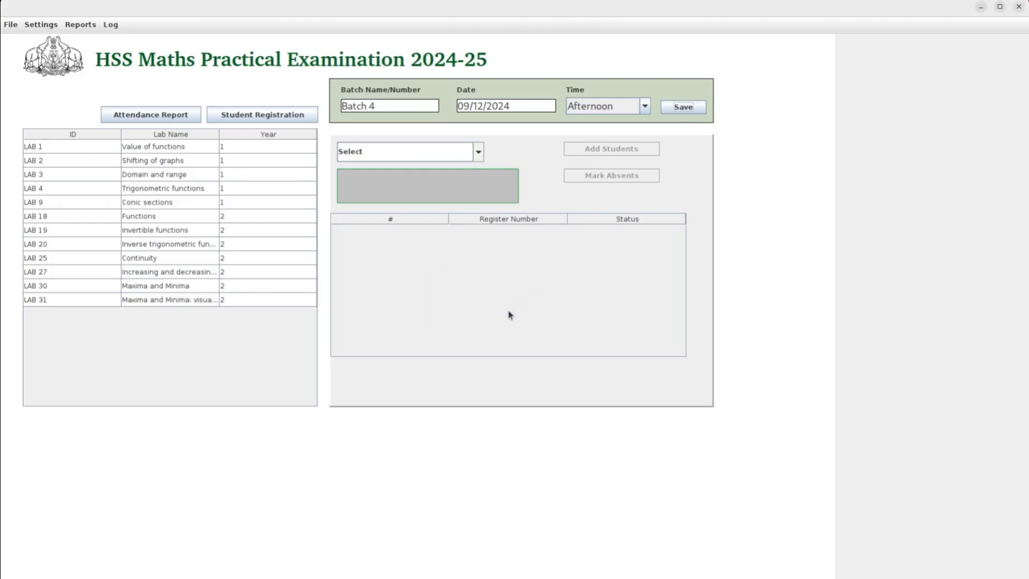
{"action": "left_click", "coordinate": [479, 150]}
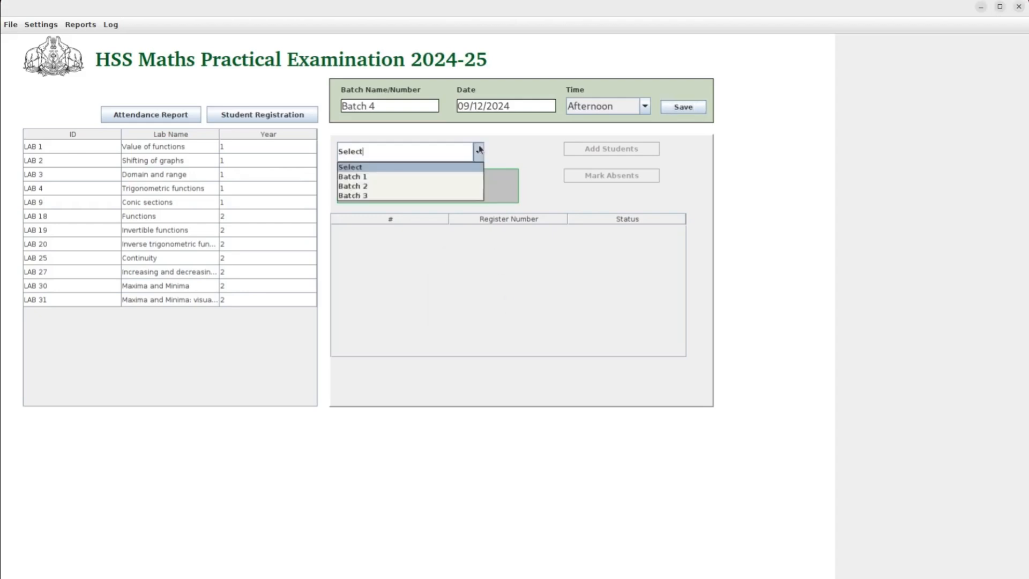
{"action": "left_click", "coordinate": [534, 161]}
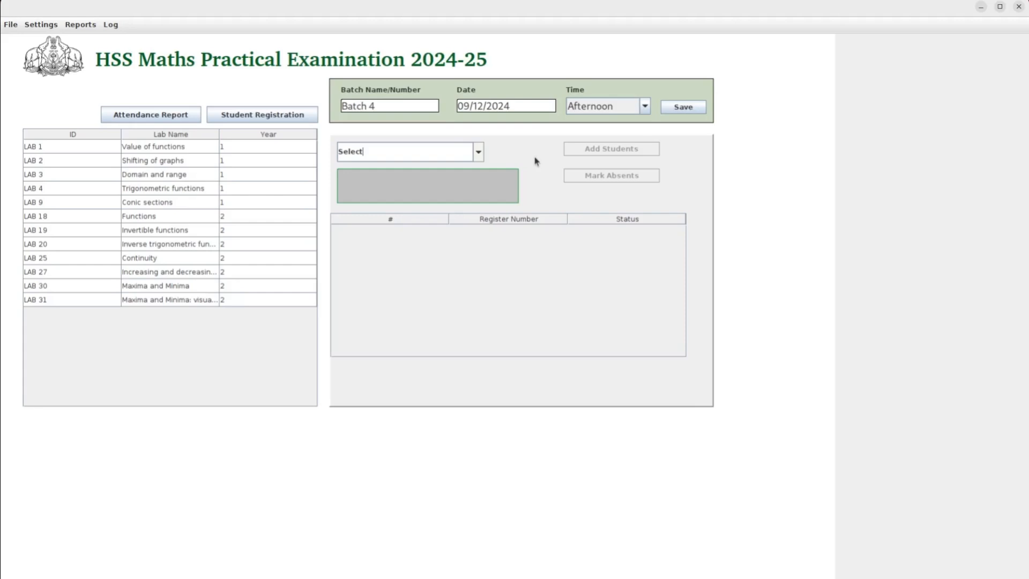
Select Batch 1 in the batch dropdown.
{"action": "left_click", "coordinate": [480, 156]}
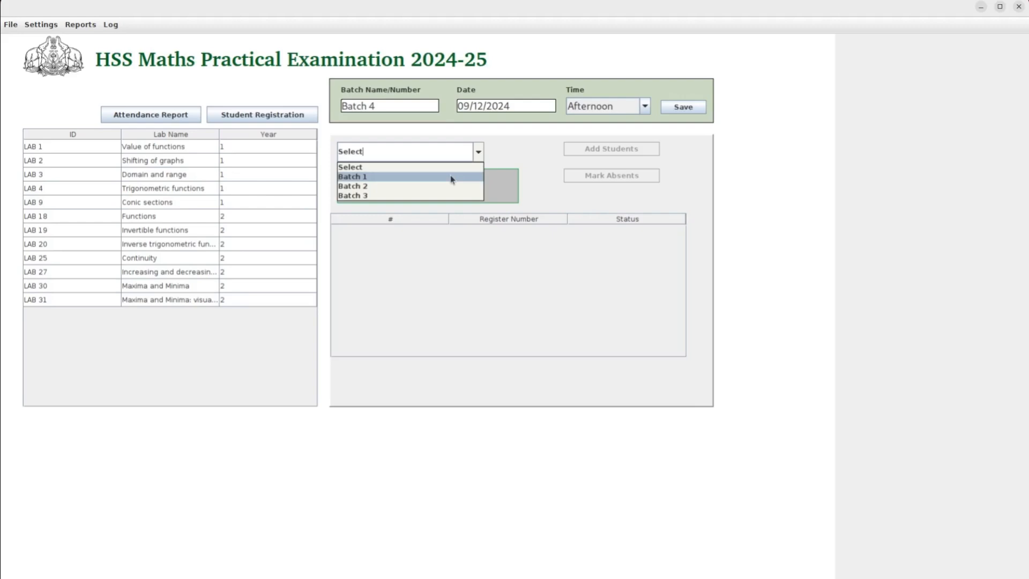
{"action": "left_click", "coordinate": [452, 177]}
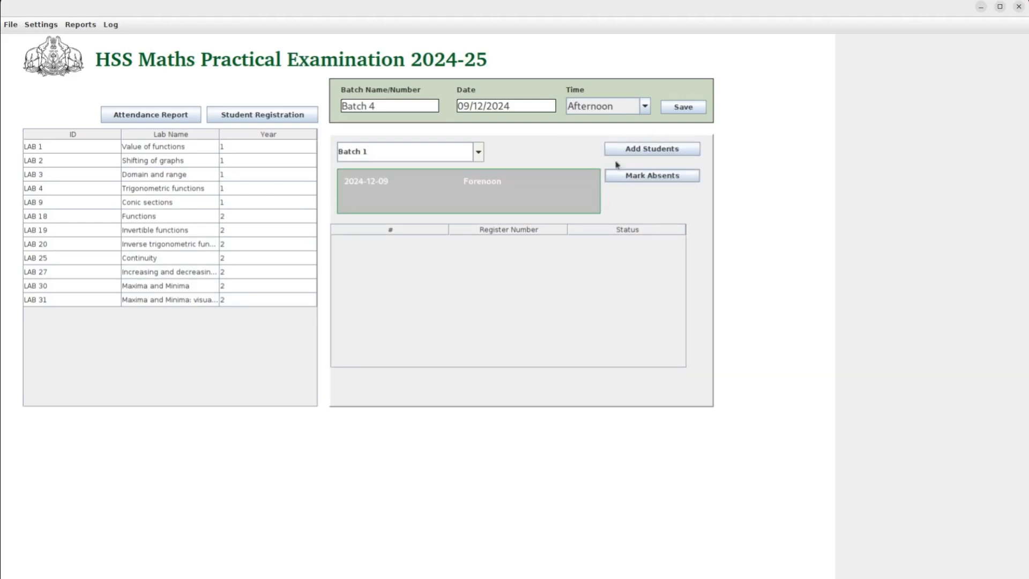
{"action": "left_click", "coordinate": [479, 155]}
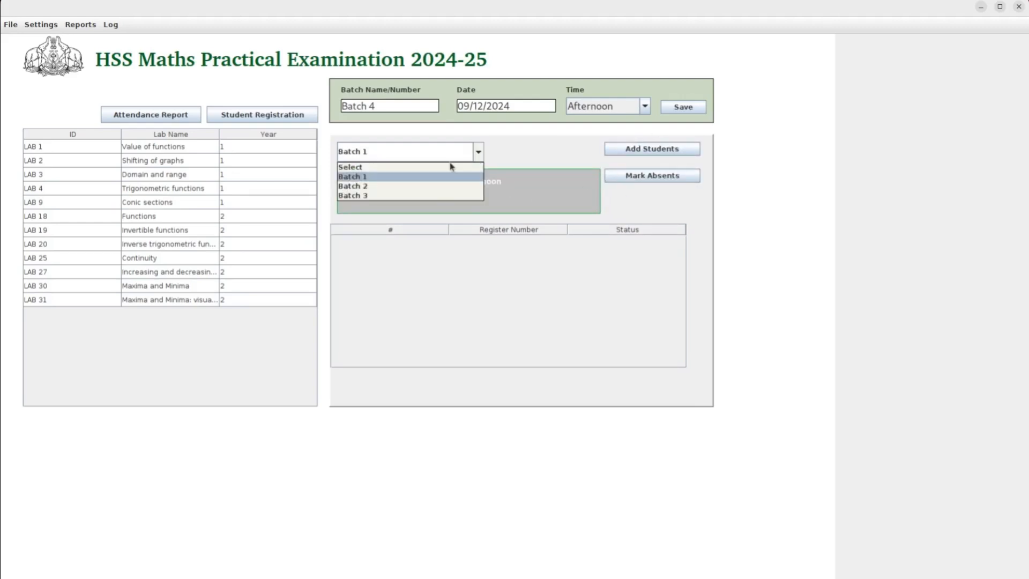
{"action": "left_click", "coordinate": [434, 169]}
{"action": "left_click", "coordinate": [479, 153]}
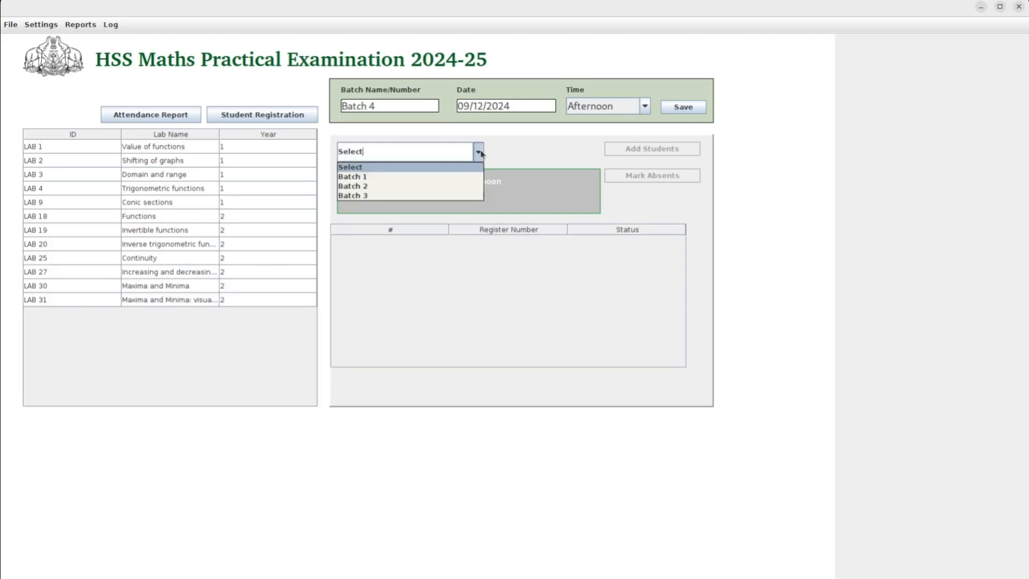
{"action": "left_click", "coordinate": [455, 179]}
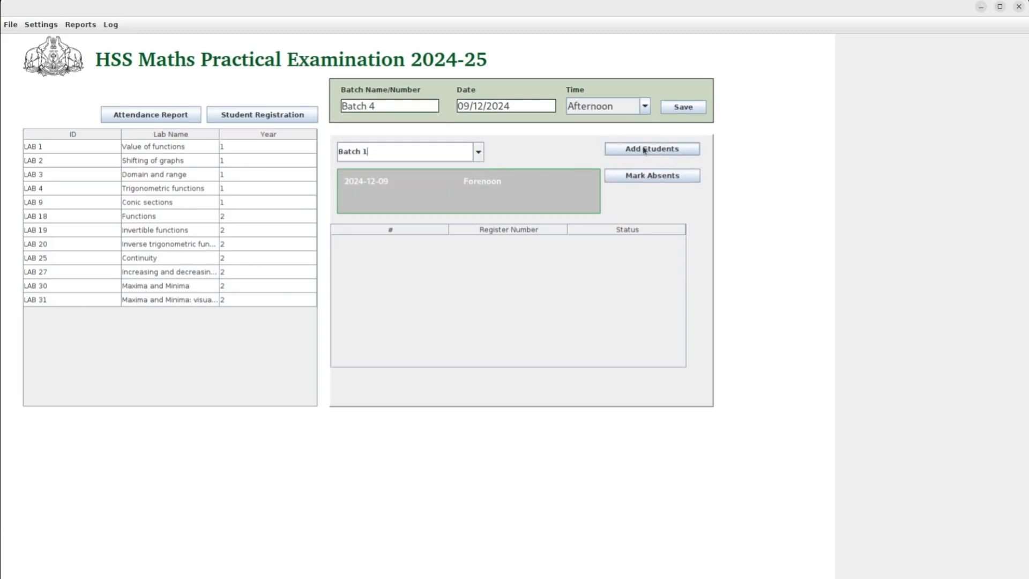
Add register numbers 2000000 through 2000004 to Batch 1 and save them.
{"action": "left_click", "coordinate": [644, 150]}
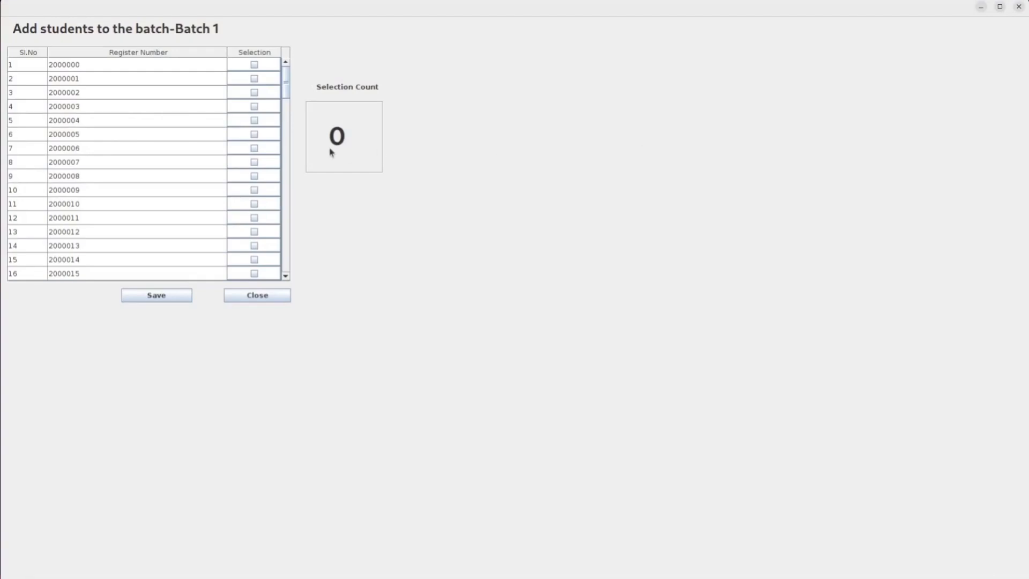
{"action": "left_click", "coordinate": [254, 66]}
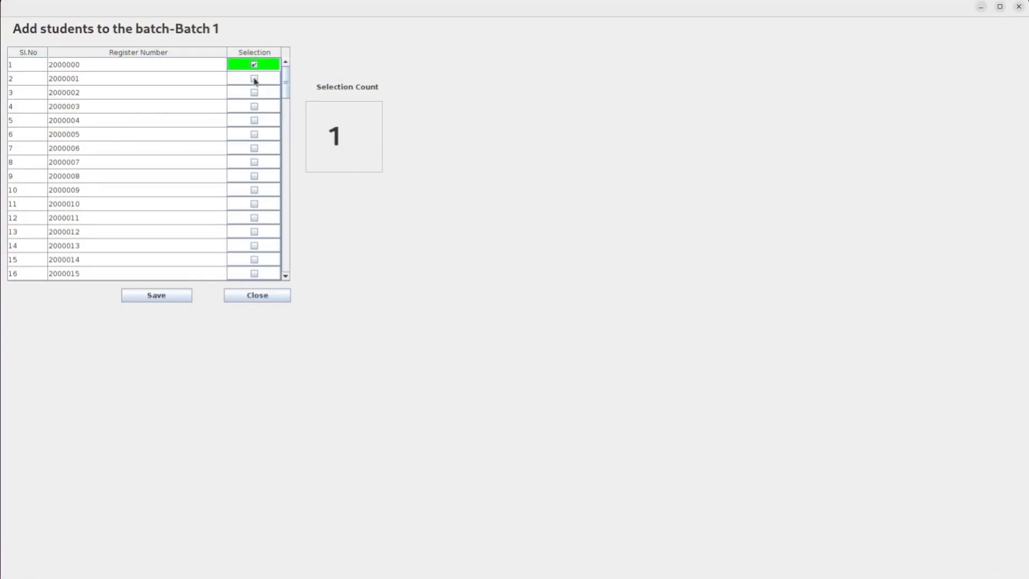
{"action": "left_click", "coordinate": [255, 79]}
{"action": "left_click", "coordinate": [255, 93]}
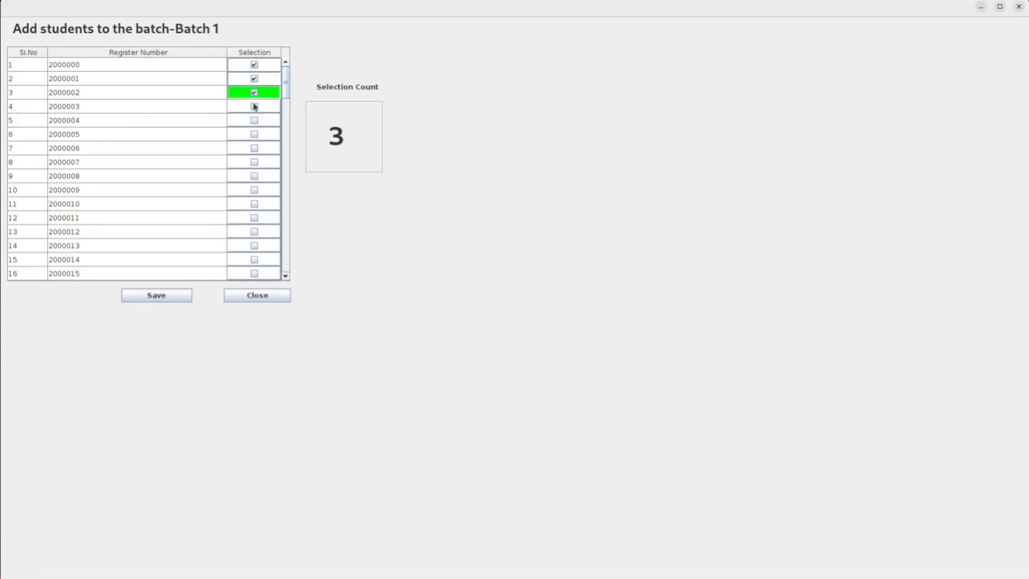
{"action": "left_click", "coordinate": [254, 107]}
{"action": "left_click", "coordinate": [255, 121]}
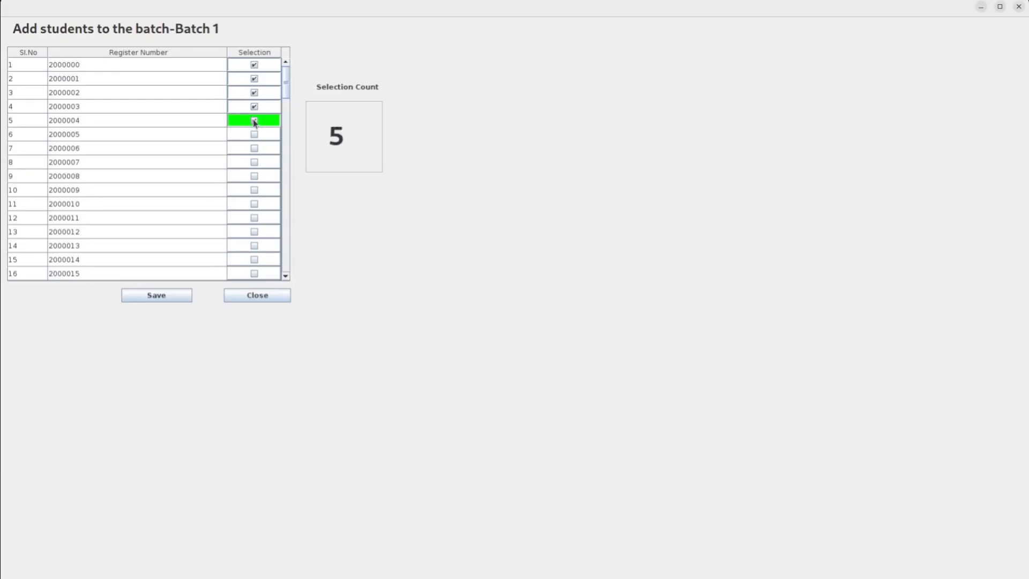
{"action": "left_click", "coordinate": [163, 298]}
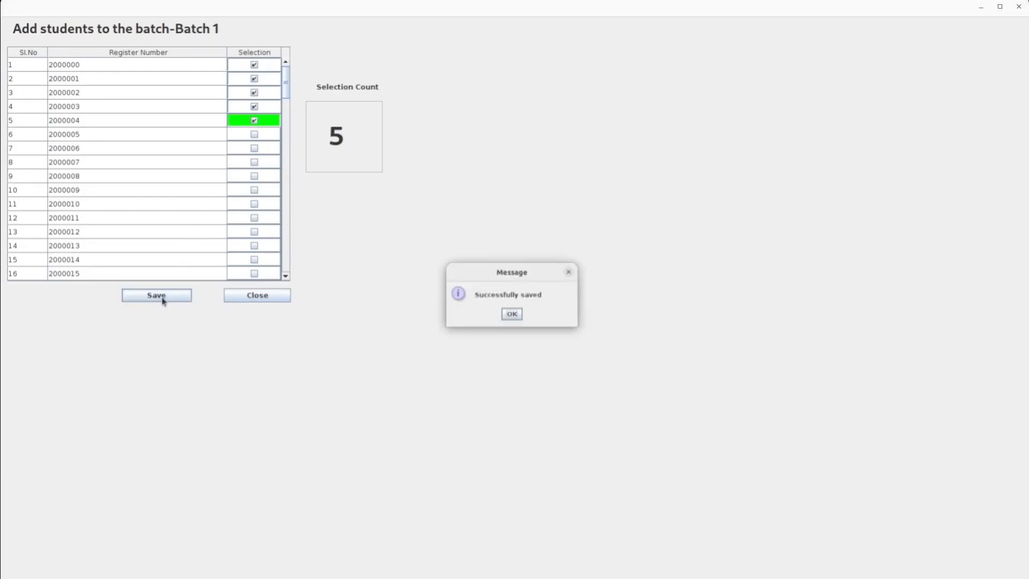
{"action": "left_click", "coordinate": [511, 314]}
{"action": "left_click", "coordinate": [278, 298]}
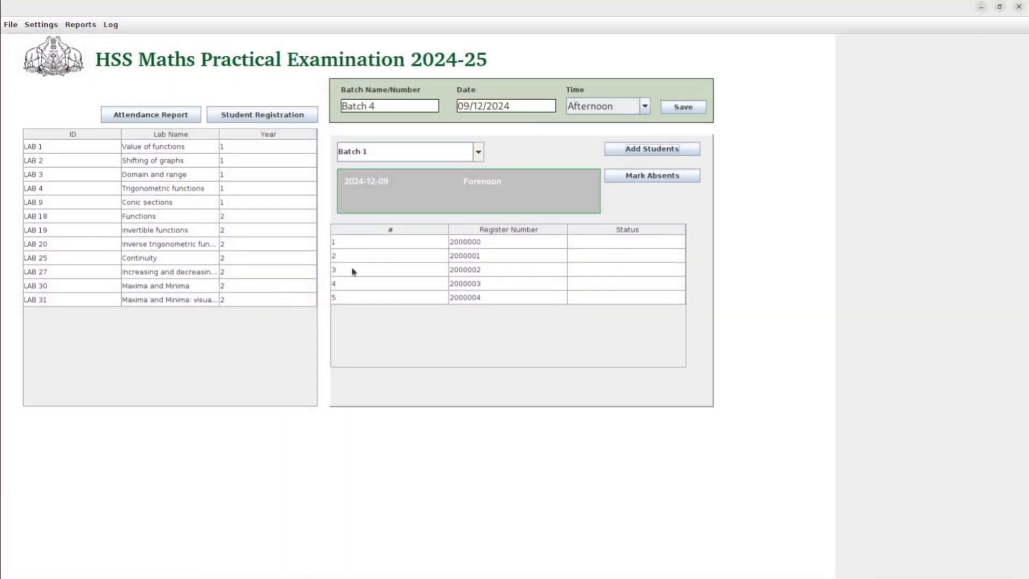
{"action": "left_click", "coordinate": [476, 158]}
Switch to Batch 2 and save register numbers 2000005 through 2000011 into it.
{"action": "left_click", "coordinate": [453, 186]}
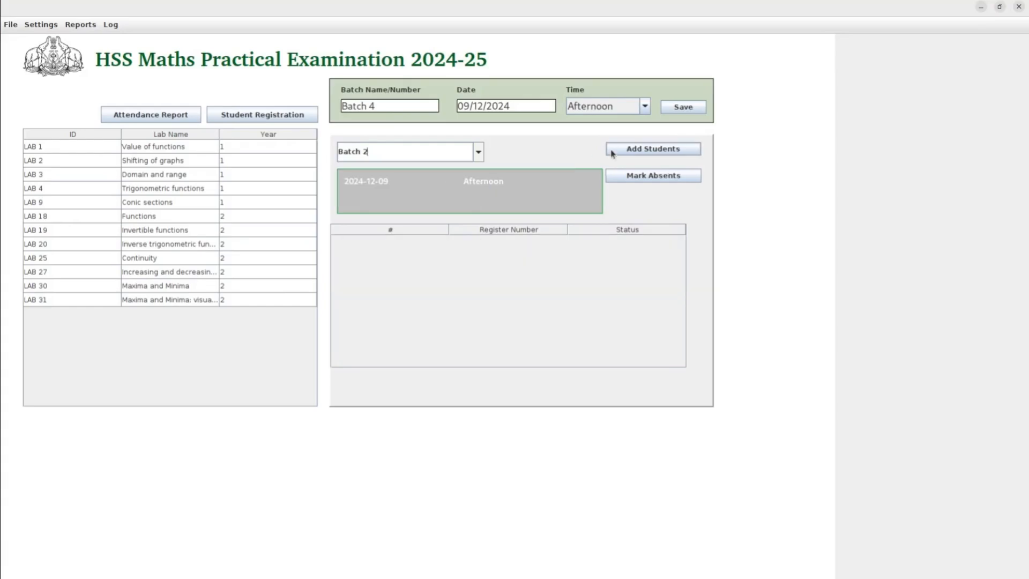
{"action": "left_click", "coordinate": [631, 149]}
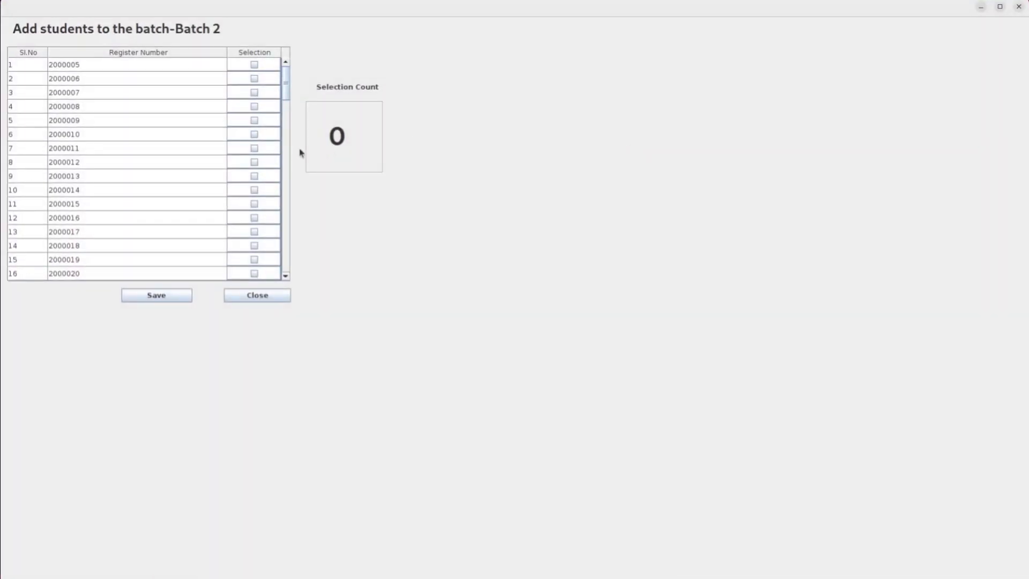
{"action": "left_click", "coordinate": [255, 65]}
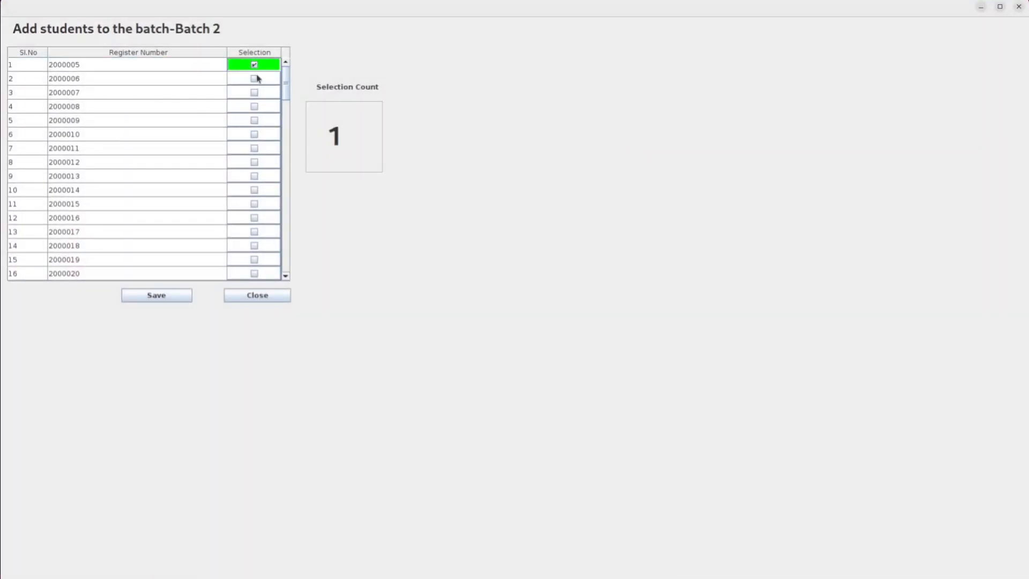
{"action": "left_click", "coordinate": [255, 79]}
{"action": "left_click", "coordinate": [255, 93]}
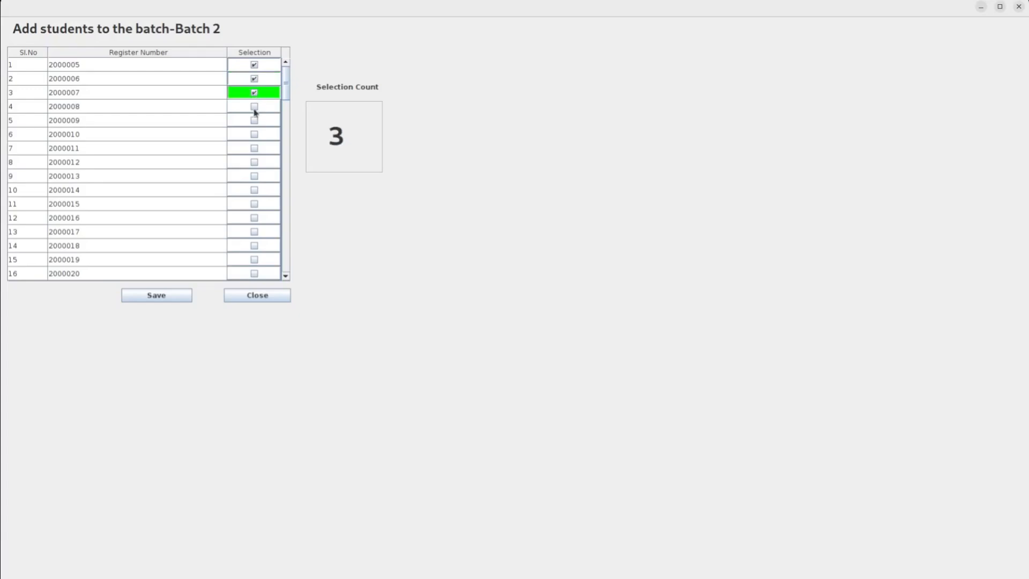
{"action": "left_click", "coordinate": [254, 108]}
{"action": "left_click", "coordinate": [254, 121]}
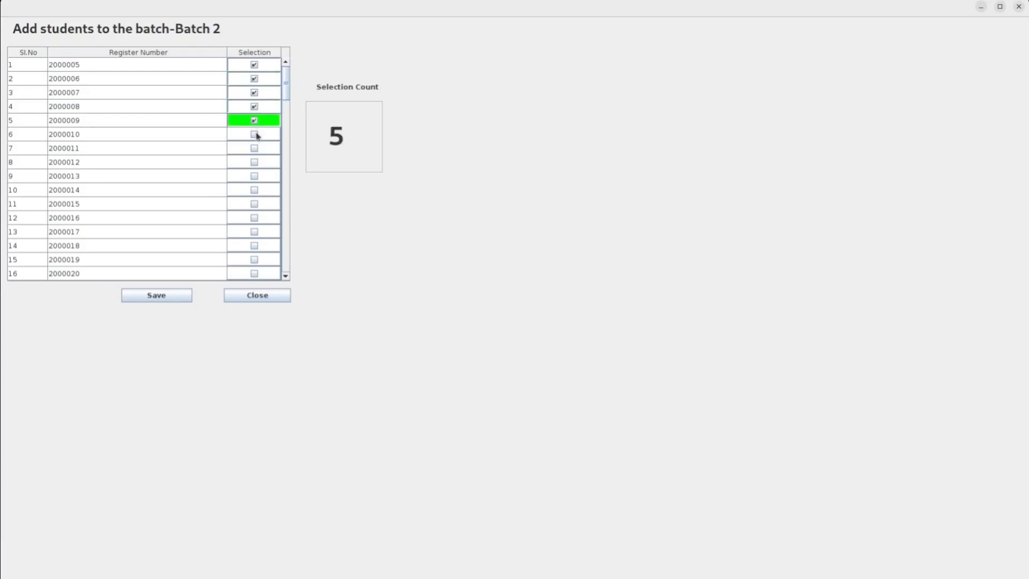
{"action": "left_click", "coordinate": [254, 134]}
{"action": "left_click", "coordinate": [255, 148]}
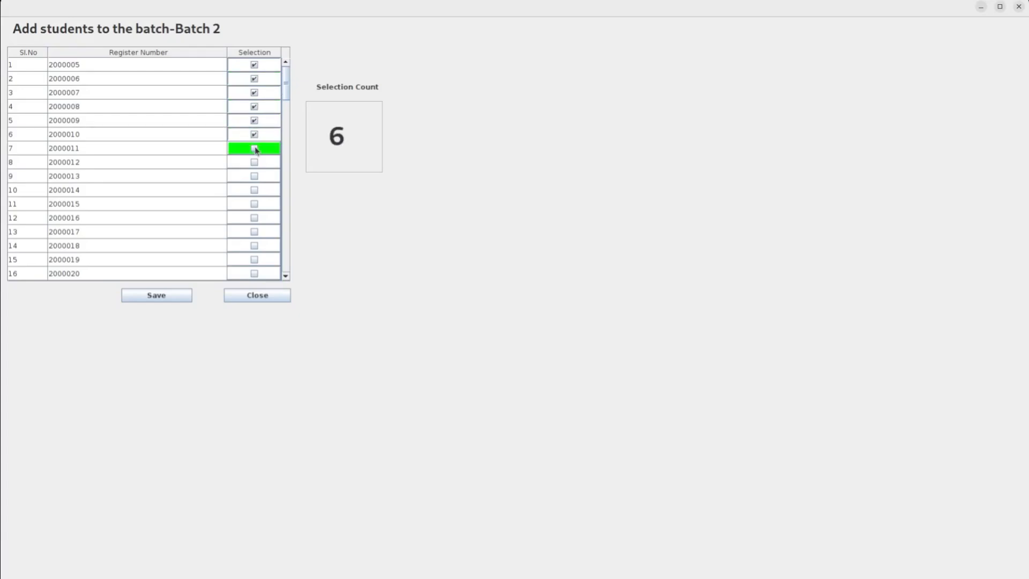
{"action": "left_click", "coordinate": [153, 294]}
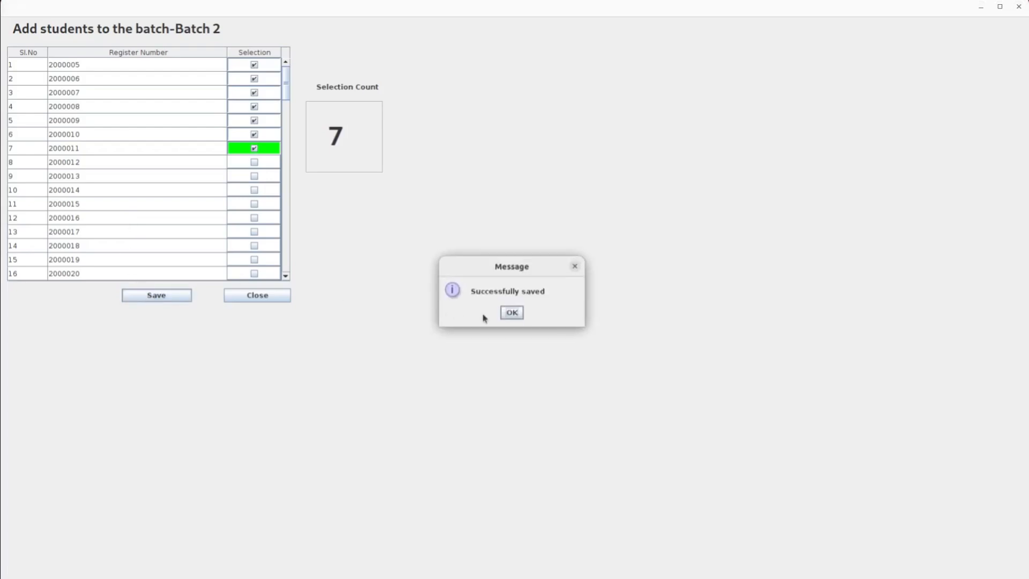
{"action": "left_click", "coordinate": [511, 313]}
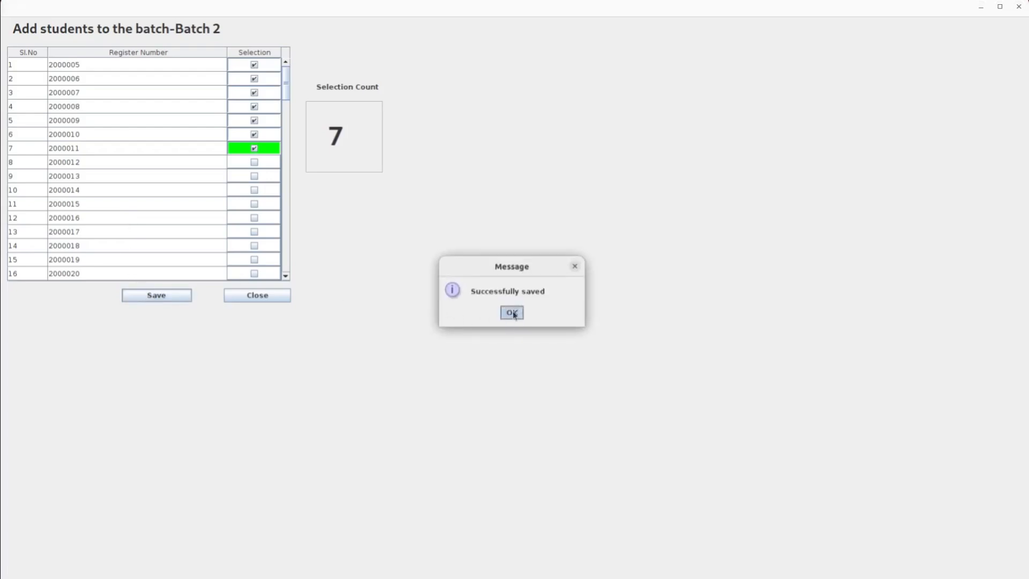
{"action": "left_click", "coordinate": [260, 295]}
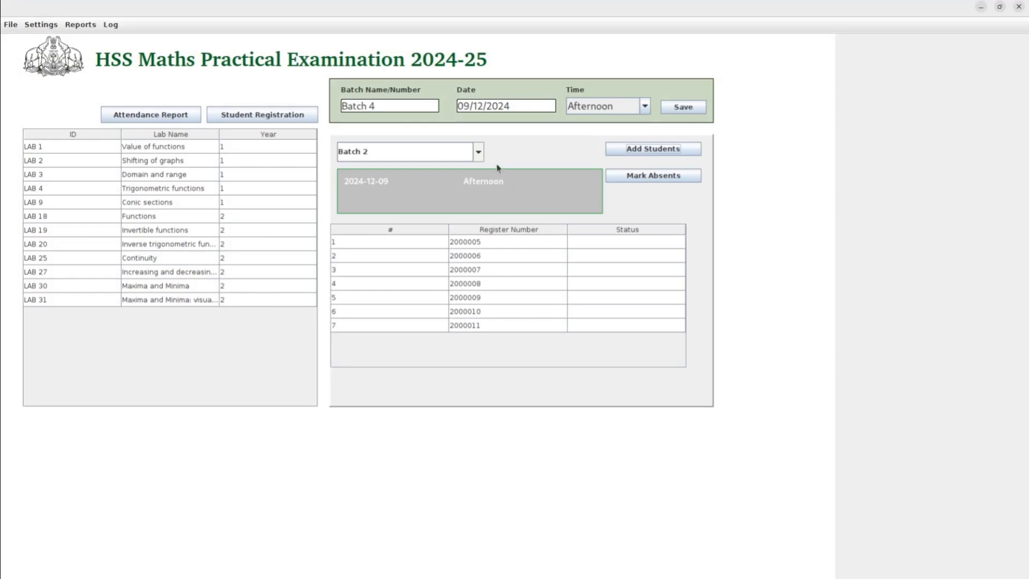
Switch to Batch 3 and save register numbers 2000012 through 2000015 into it.
{"action": "left_click", "coordinate": [478, 153]}
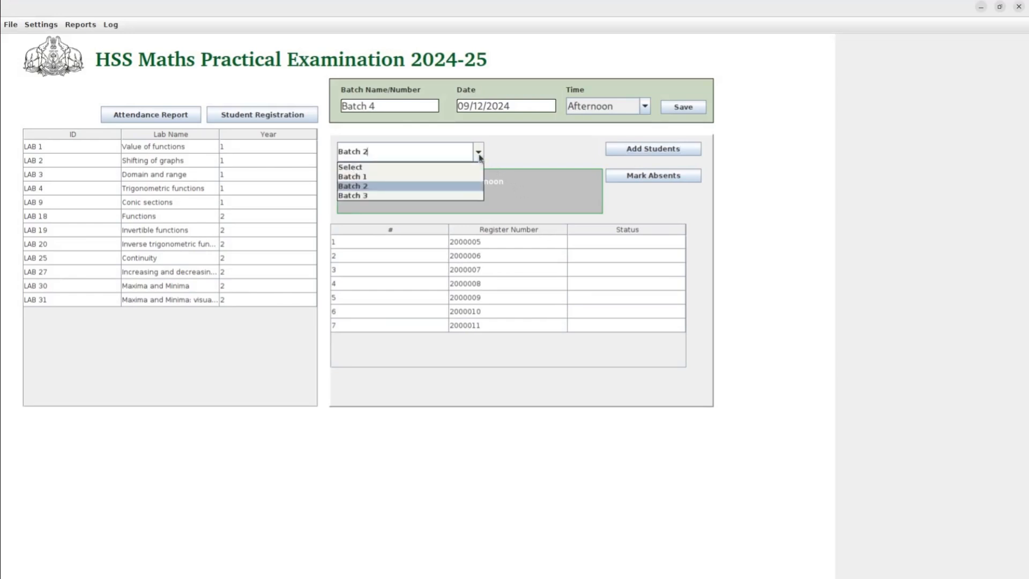
{"action": "left_click", "coordinate": [452, 198]}
{"action": "key", "text": "super+Down"}
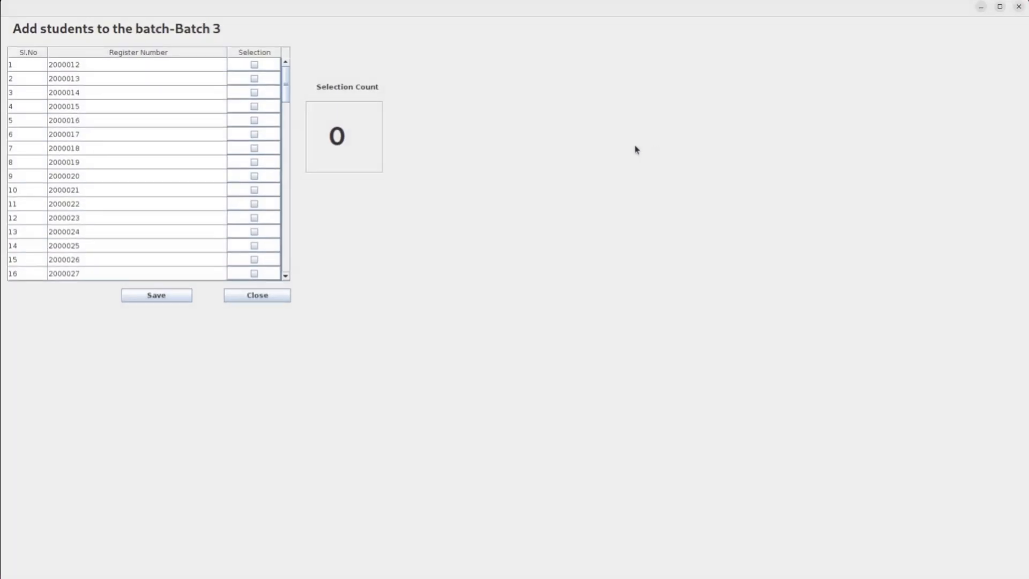
{"action": "left_click", "coordinate": [254, 65]}
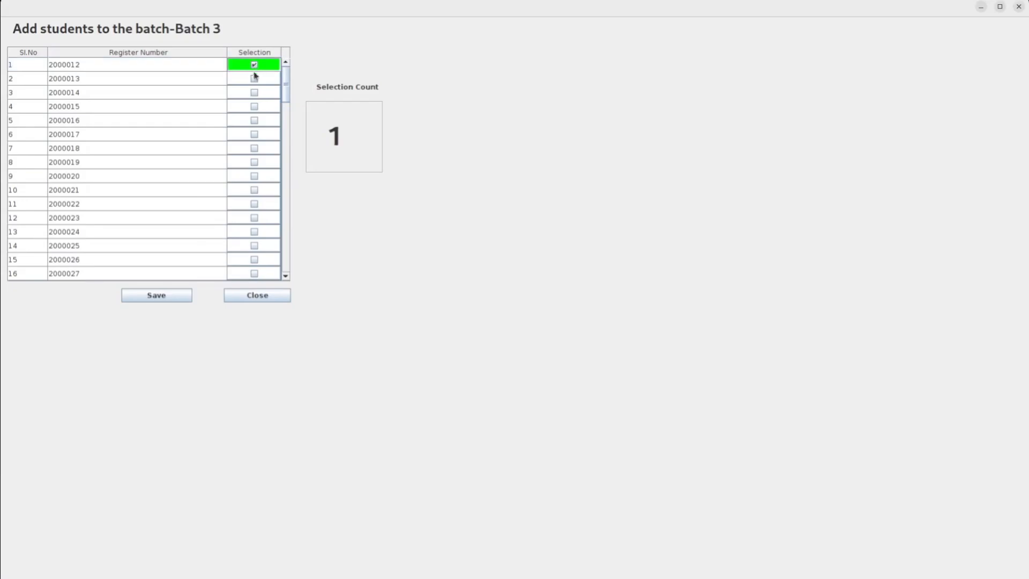
{"action": "left_click", "coordinate": [254, 79]}
{"action": "left_click", "coordinate": [254, 93]}
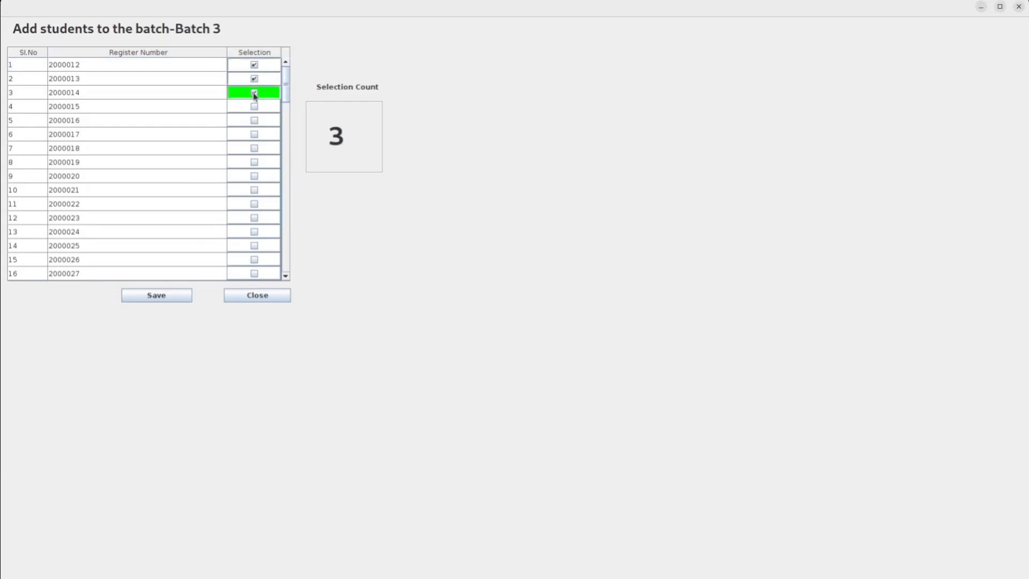
{"action": "left_click", "coordinate": [254, 107]}
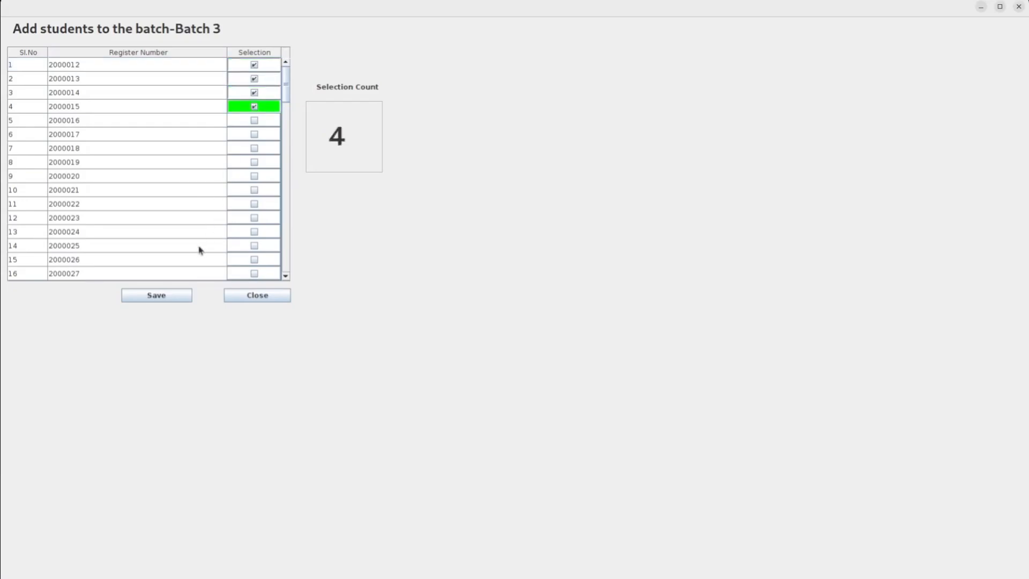
{"action": "left_click", "coordinate": [168, 296]}
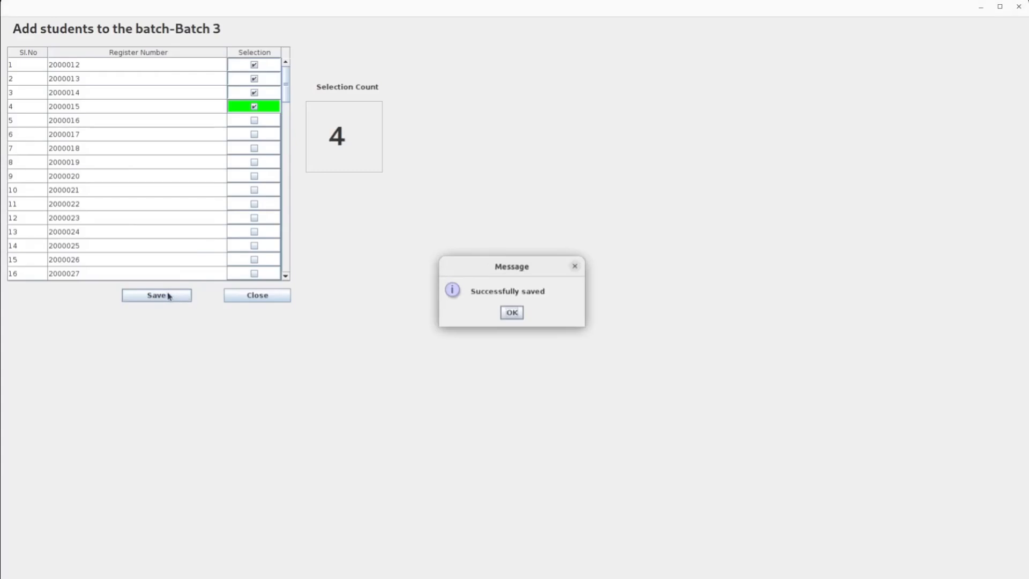
{"action": "left_click", "coordinate": [511, 312]}
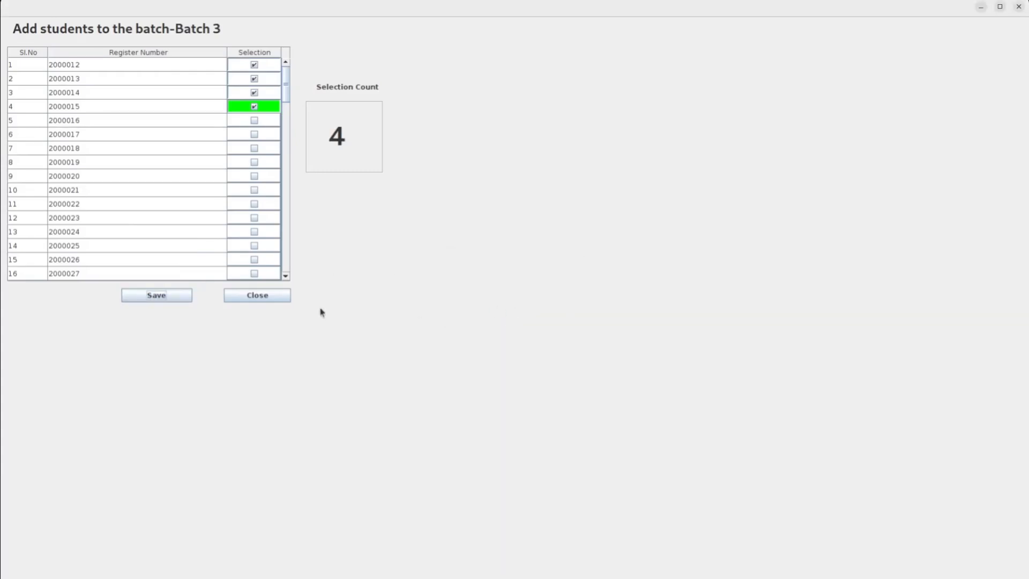
{"action": "left_click", "coordinate": [257, 298]}
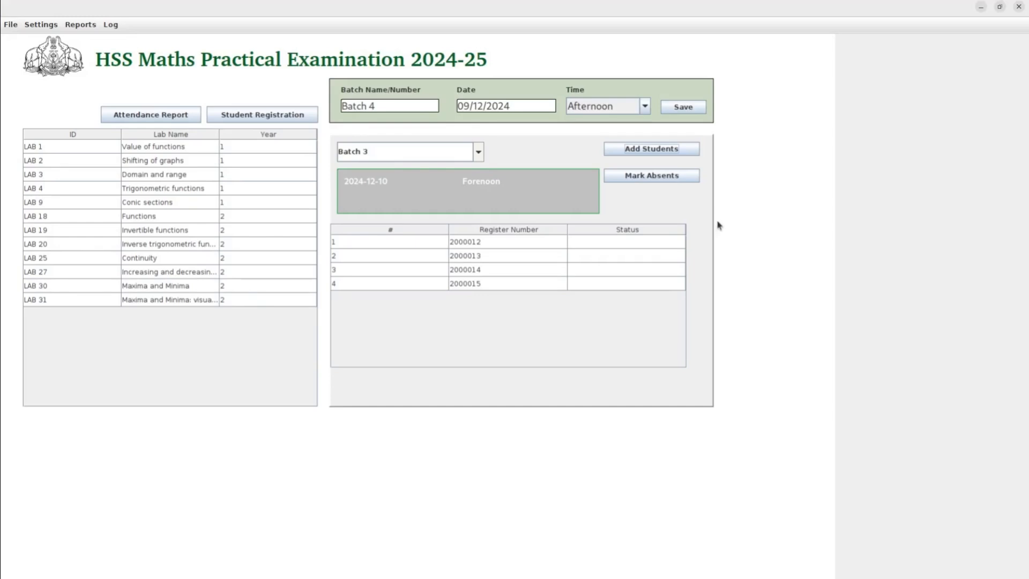
Review Batches 1 and 2, then show Batch 3's 2024-12-10 forenoon schedule and students.
{"action": "left_click", "coordinate": [478, 152]}
{"action": "left_click", "coordinate": [451, 178]}
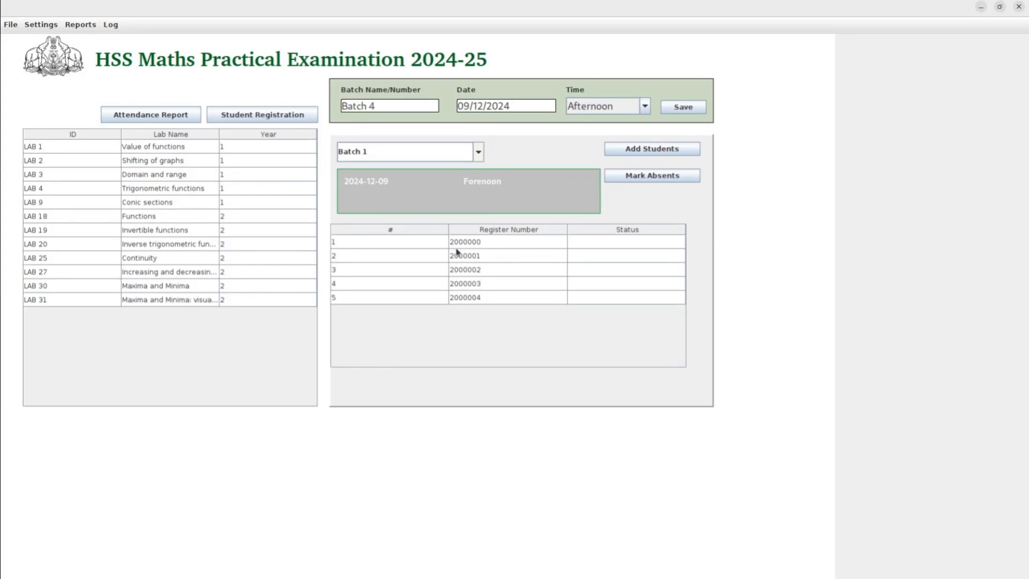
{"action": "left_click", "coordinate": [478, 152]}
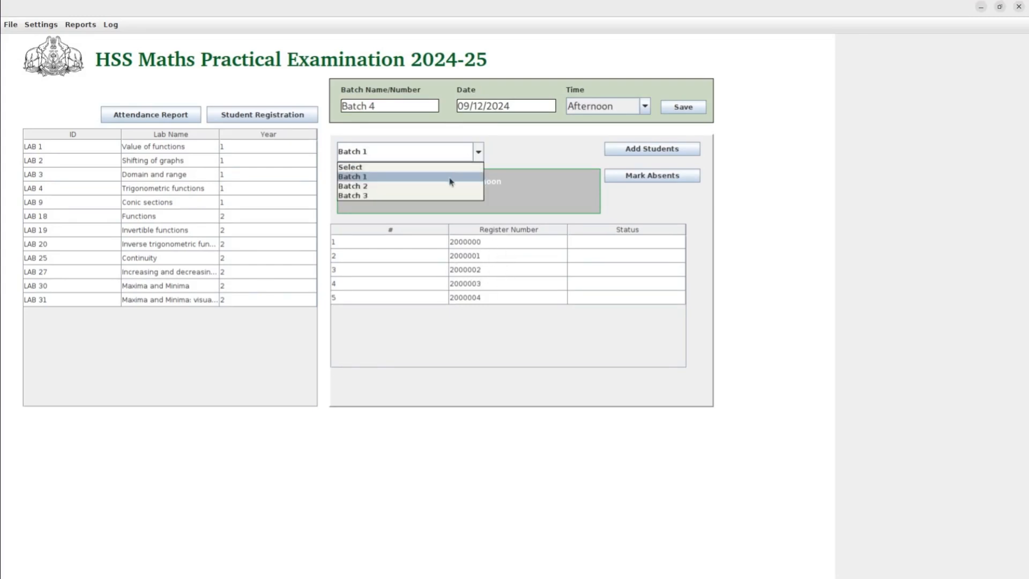
{"action": "left_click", "coordinate": [447, 186]}
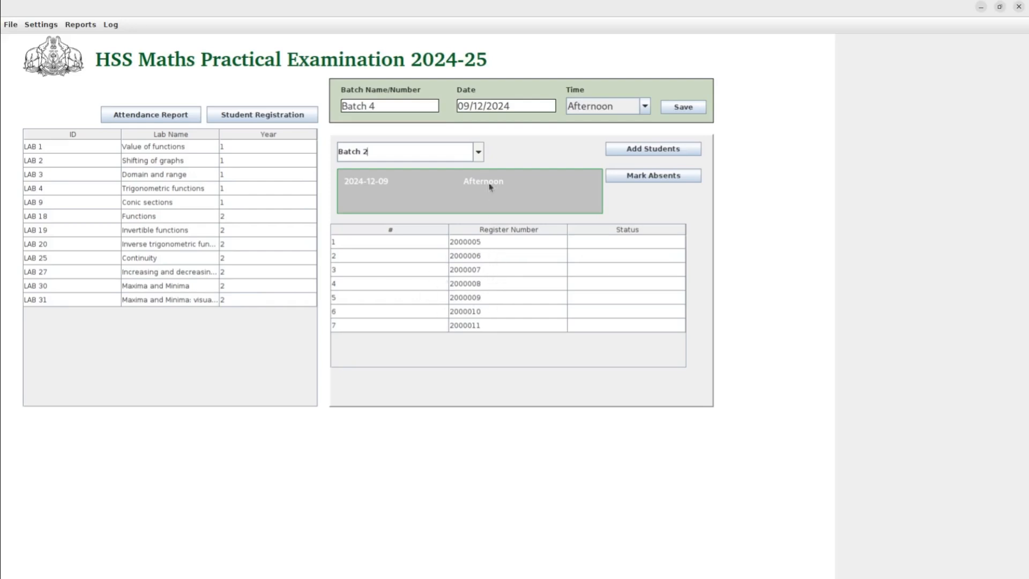
{"action": "left_click", "coordinate": [478, 153]}
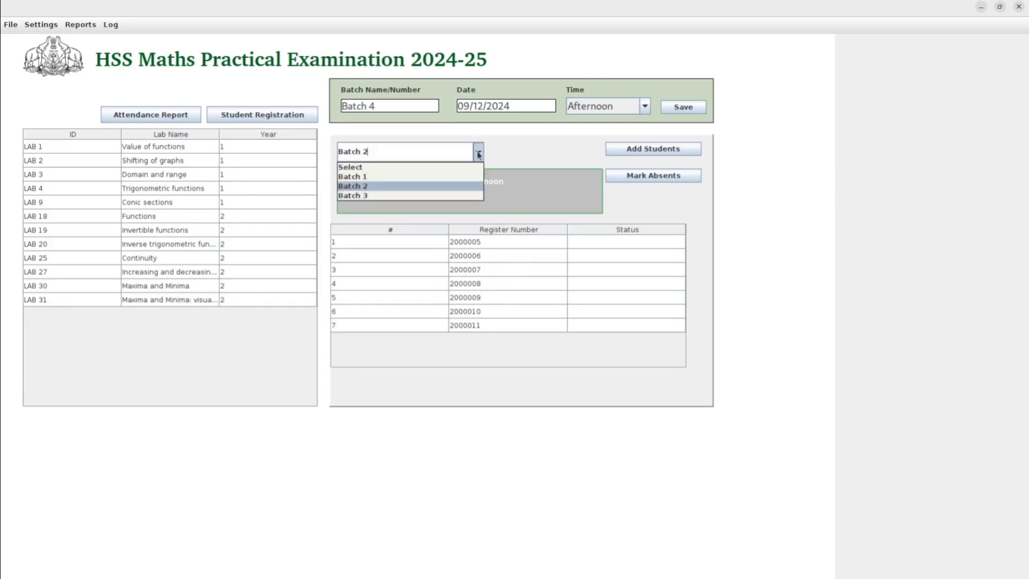
{"action": "left_click", "coordinate": [459, 197]}
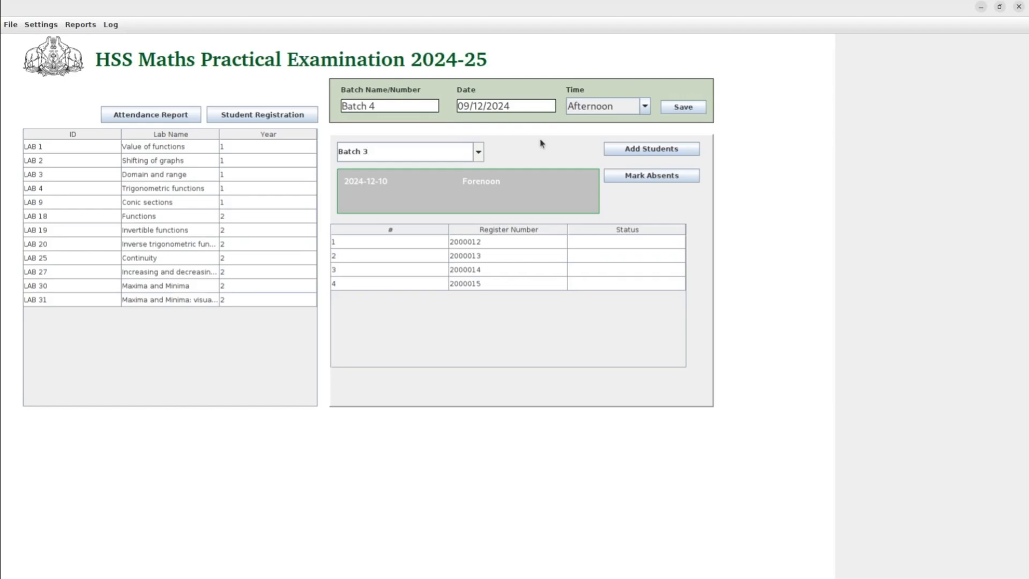
Export all batches and schedules to a file named 'all_batches', accepting the batch-creation lock.
{"action": "left_click", "coordinate": [14, 27]}
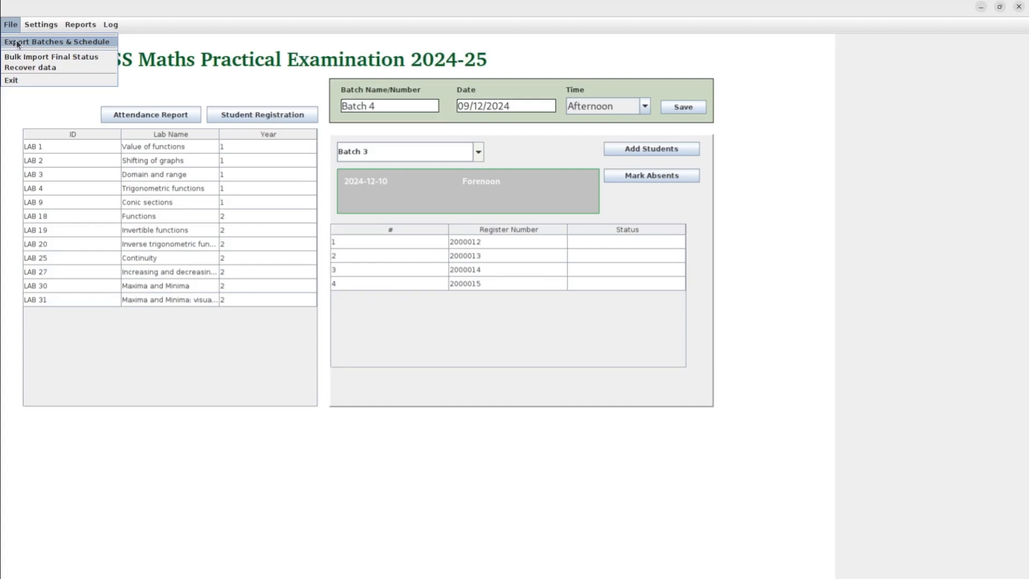
{"action": "left_click", "coordinate": [17, 42]}
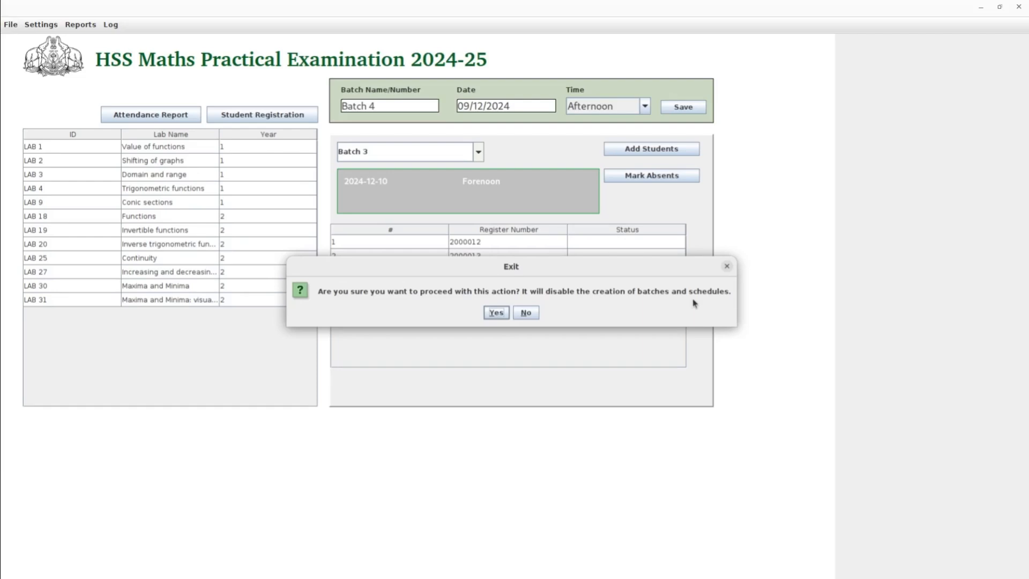
{"action": "left_click", "coordinate": [496, 314]}
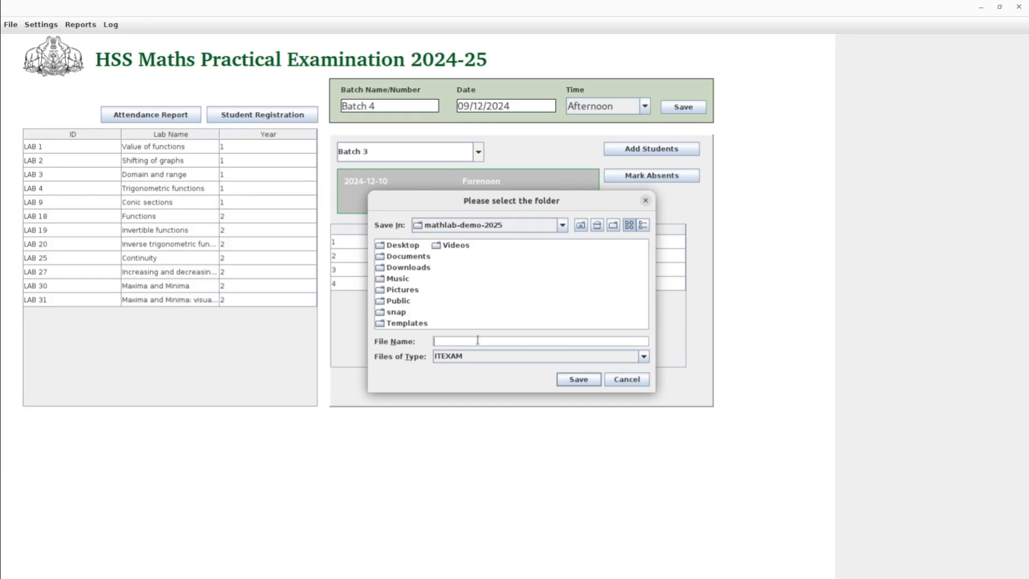
{"action": "type", "text": "A"}
{"action": "key", "text": "BackSpace"}
{"action": "type", "text": "all_batches"}
{"action": "left_click", "coordinate": [577, 381]}
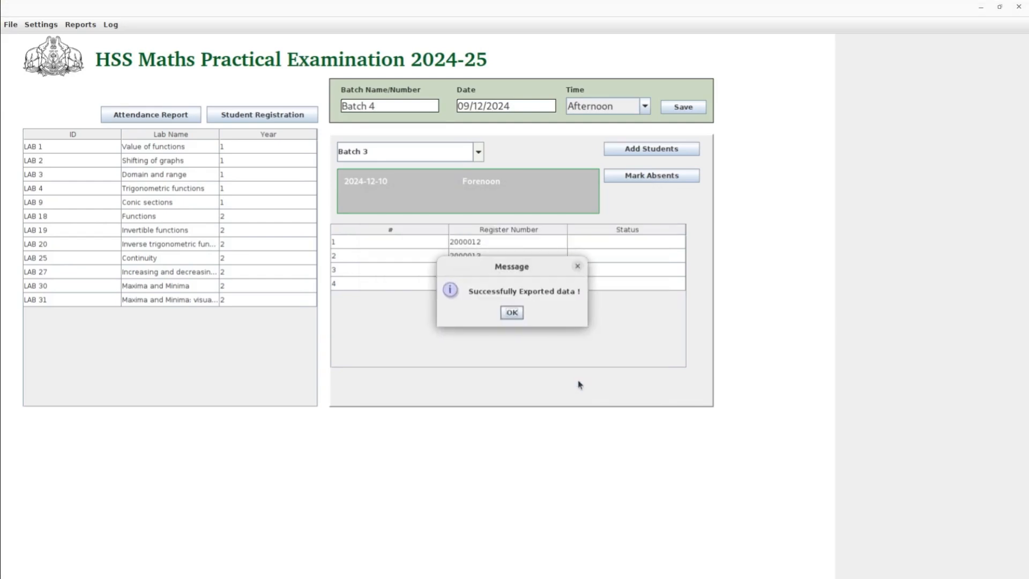
{"action": "left_click", "coordinate": [513, 313]}
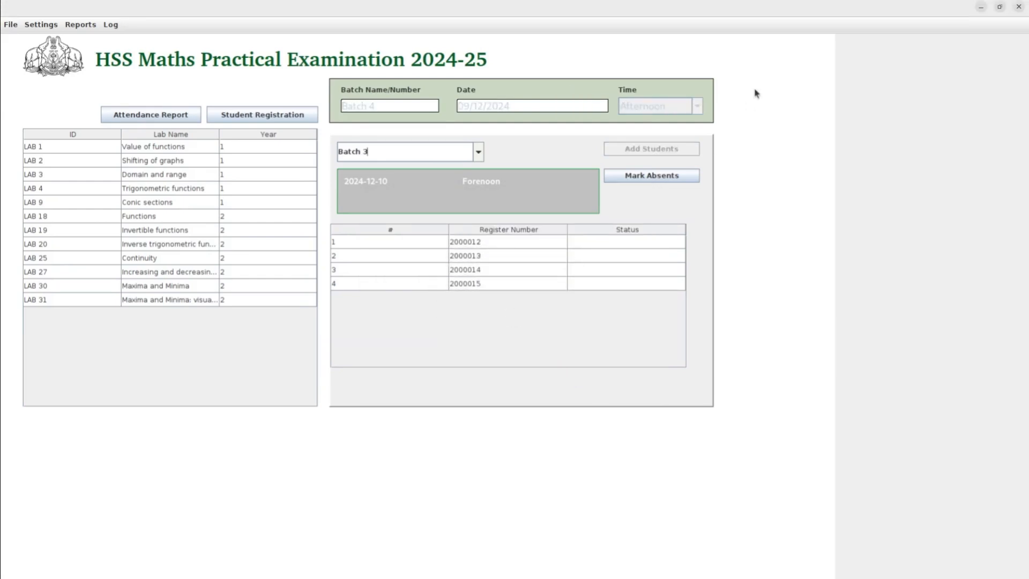
Minimize MathLab Exam and select all_batches.itx in a maximized Files home folder.
{"action": "left_click", "coordinate": [982, 7]}
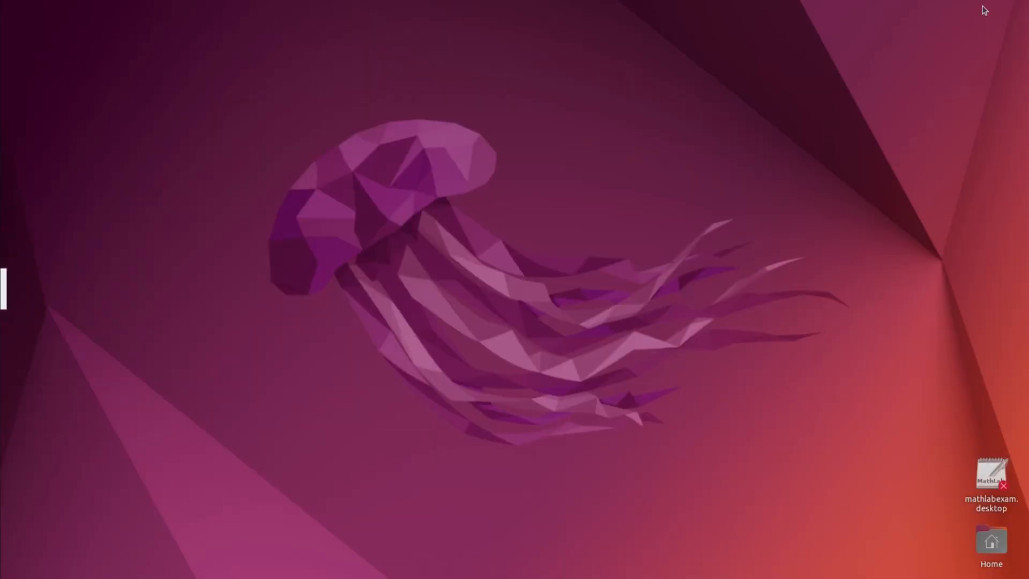
{"action": "left_click", "coordinate": [2, 96]}
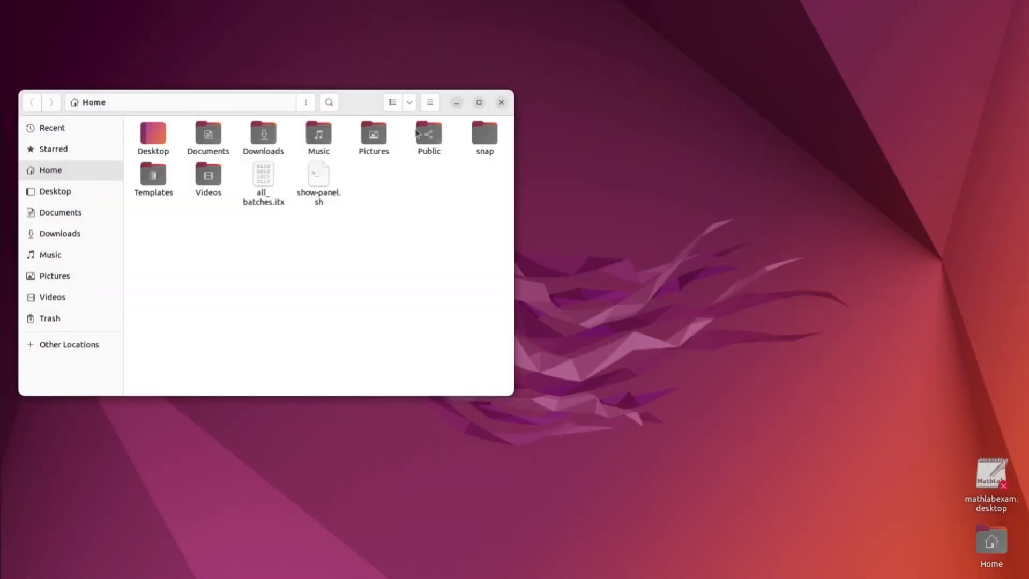
{"action": "left_click", "coordinate": [478, 102]}
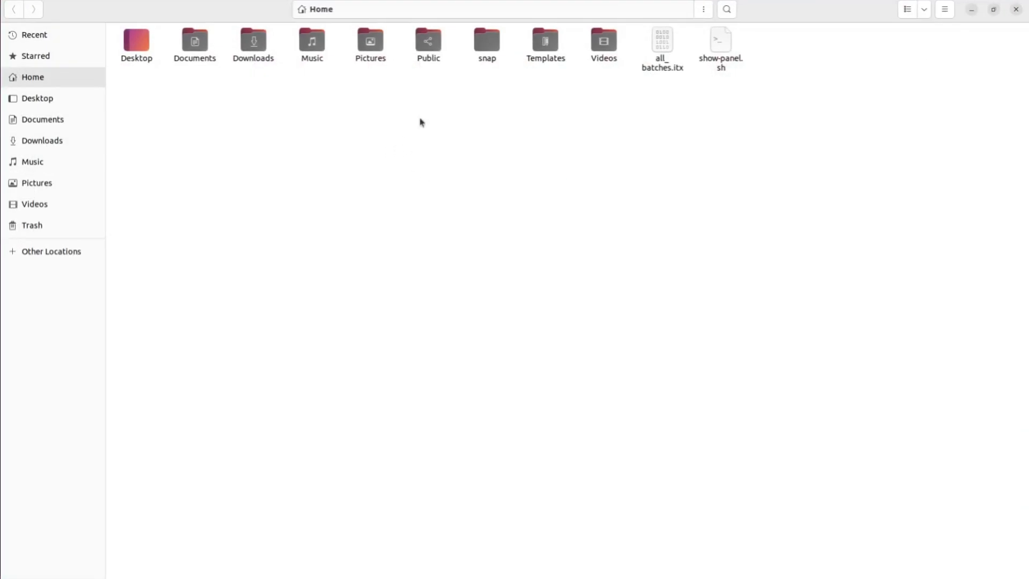
{"action": "left_click", "coordinate": [667, 46]}
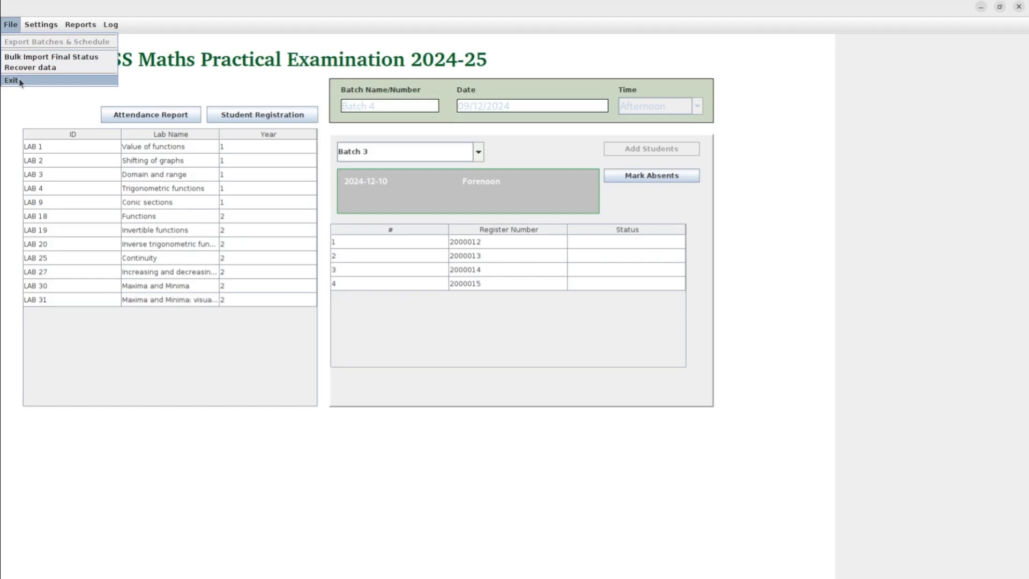
Quit MathLab Exam and log back in as the internal administrator with your username.
{"action": "left_click", "coordinate": [21, 81]}
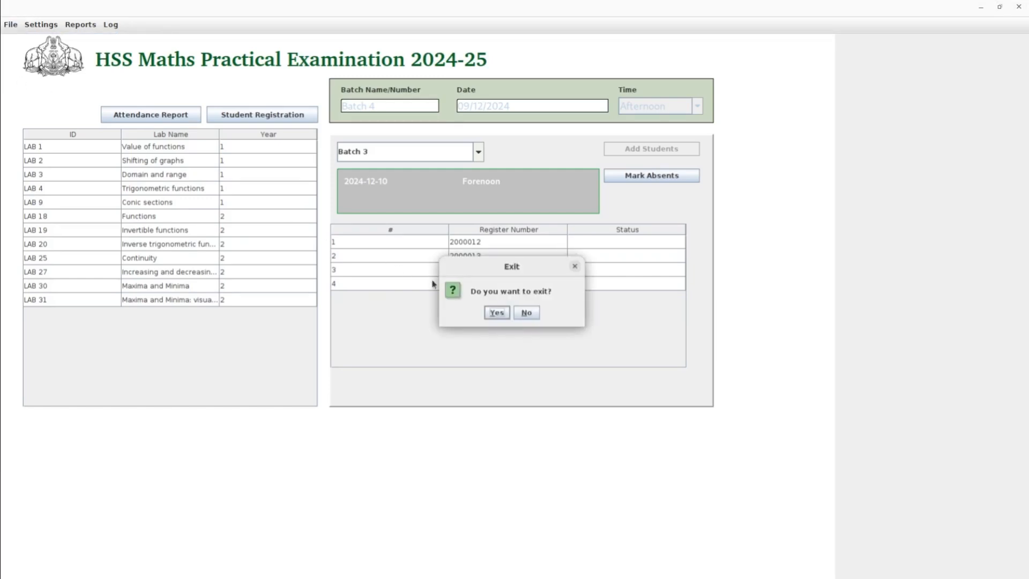
{"action": "left_click", "coordinate": [493, 312]}
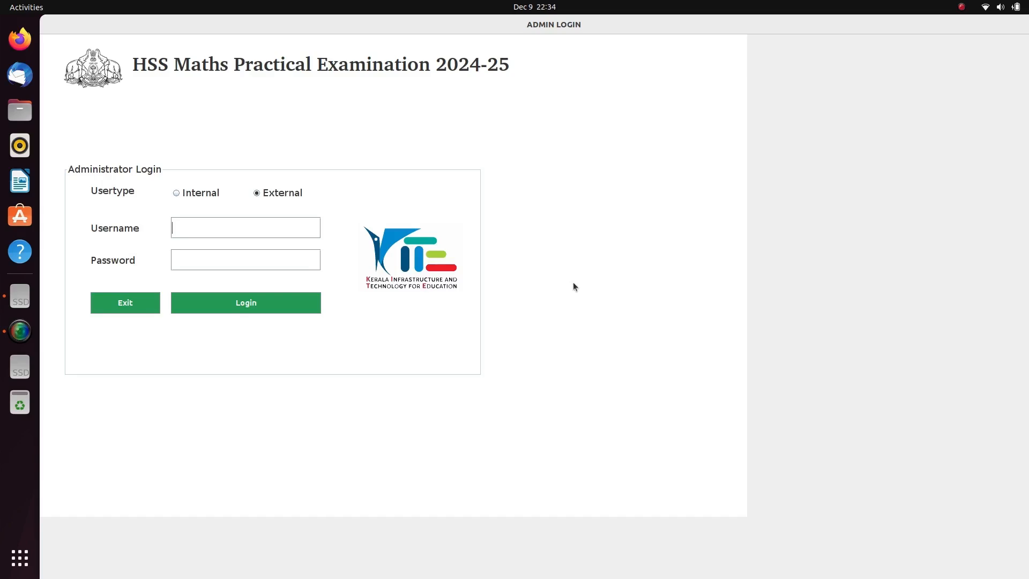
{"action": "left_click", "coordinate": [177, 193]}
{"action": "left_click", "coordinate": [204, 220]}
{"action": "type", "text": "1029"}
{"action": "left_click", "coordinate": [240, 305]}
{"action": "left_click", "coordinate": [240, 303]}
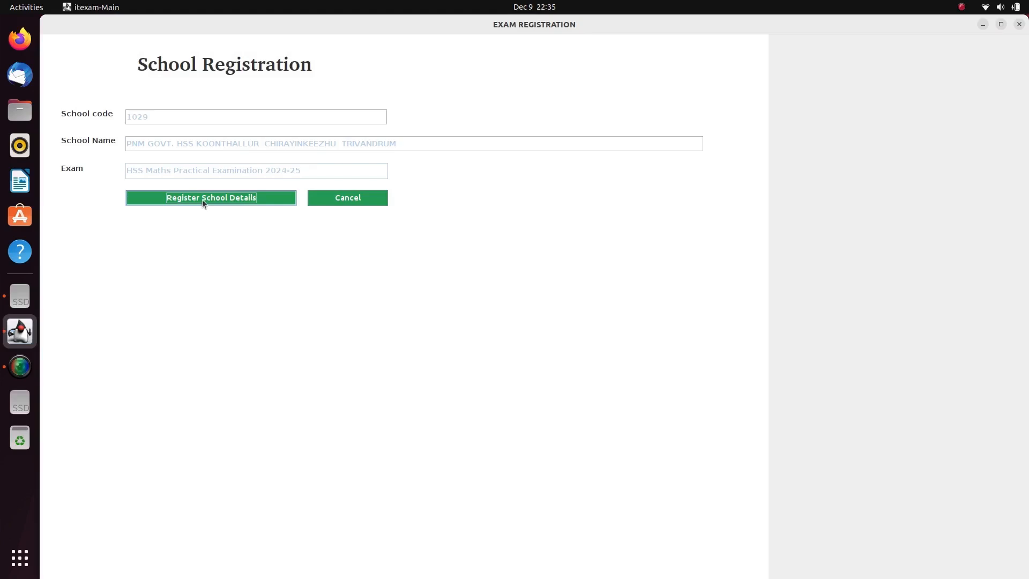
Register the school details with computer ID 1 as the server.
{"action": "left_click", "coordinate": [203, 202]}
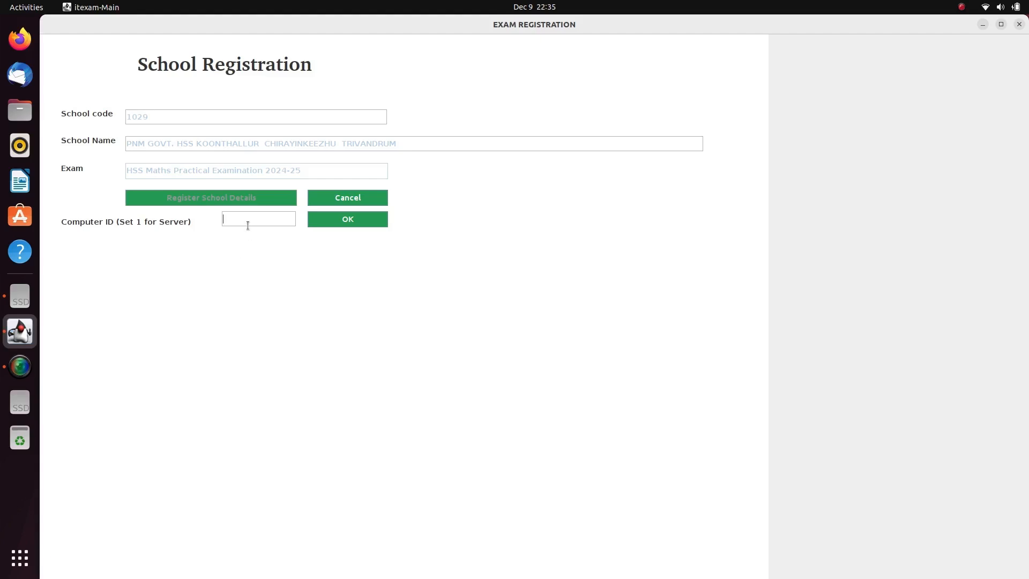
{"action": "type", "text": "1"}
{"action": "left_click", "coordinate": [346, 218]}
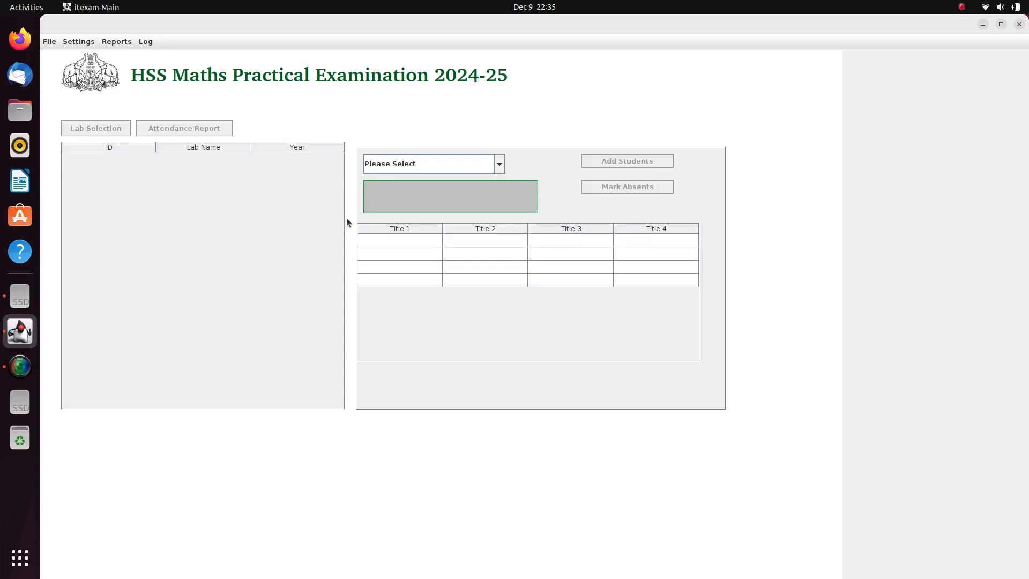
Import batches and schedule from all_batches.itx in the Desktop folder.
{"action": "left_click", "coordinate": [49, 42]}
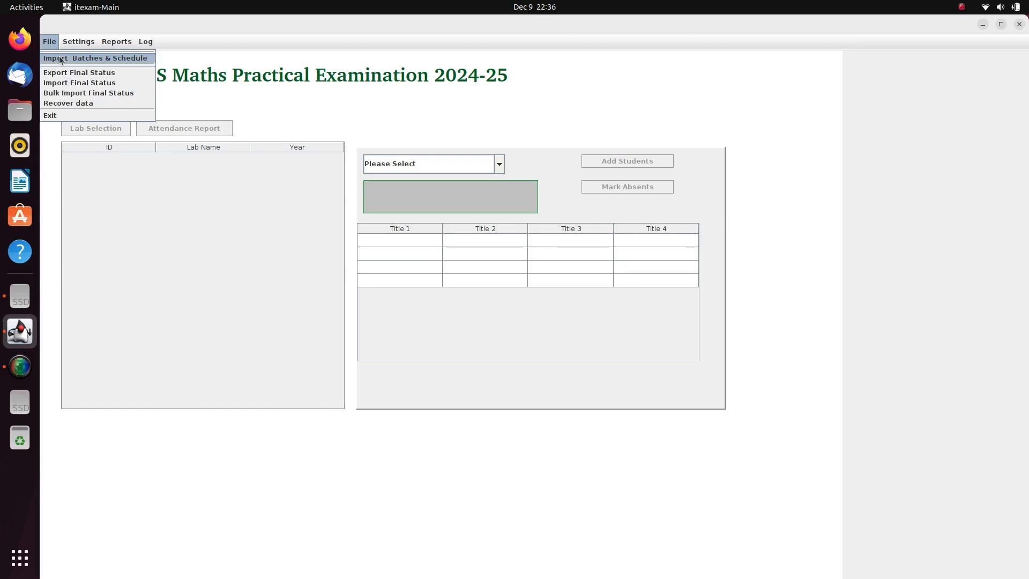
{"action": "left_click", "coordinate": [59, 57]}
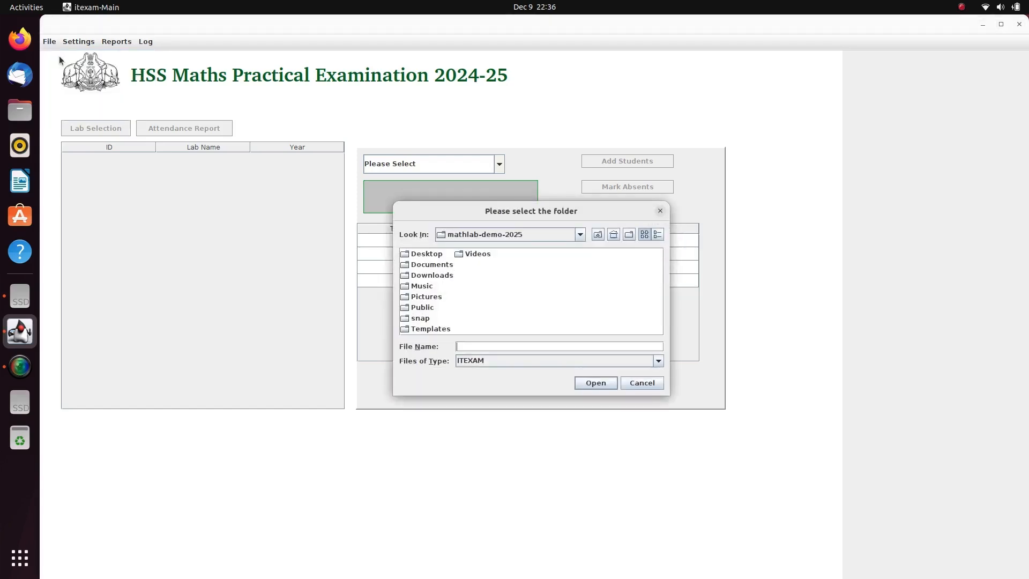
{"action": "double_click", "coordinate": [429, 252]}
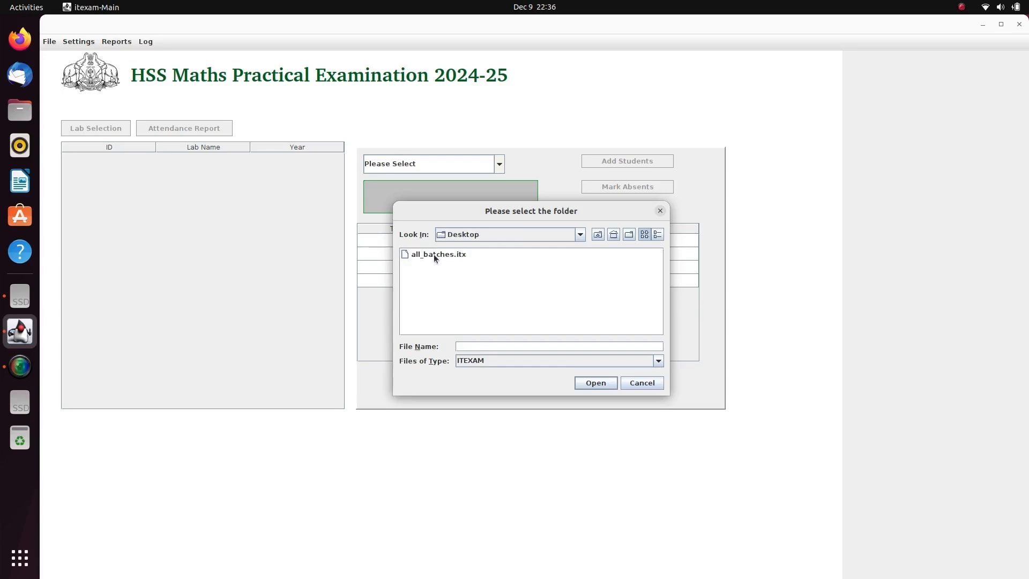
{"action": "left_click", "coordinate": [433, 253]}
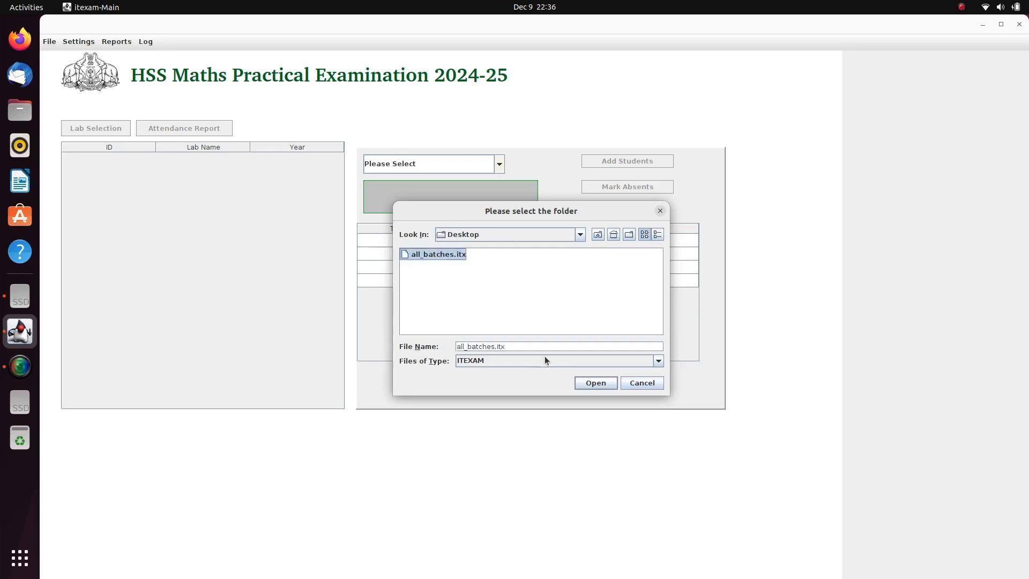
{"action": "left_click", "coordinate": [595, 384]}
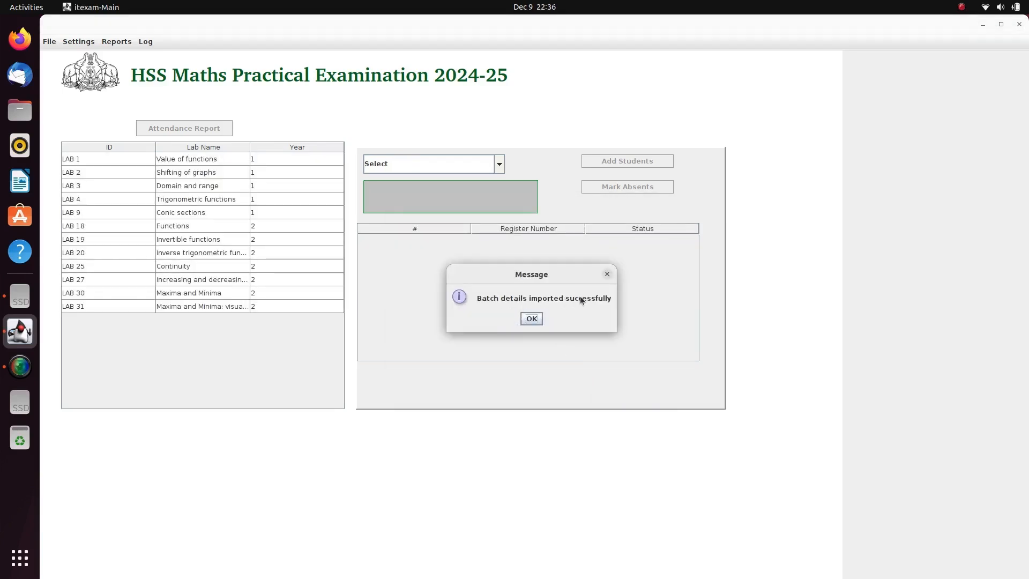
{"action": "left_click", "coordinate": [531, 319]}
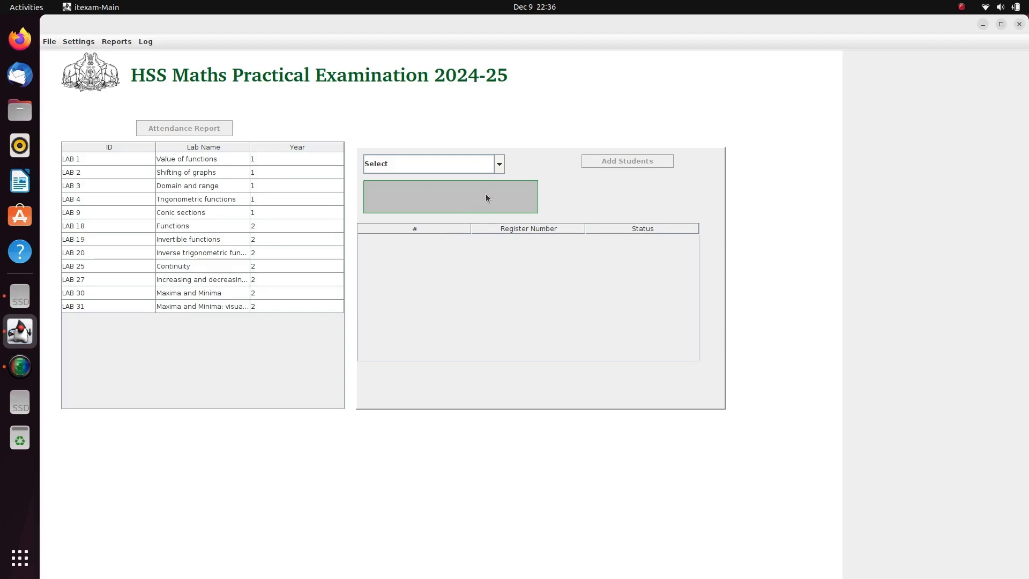
Select Batch 1 and activate its 2024-12-09 forenoon session.
{"action": "left_click", "coordinate": [499, 166]}
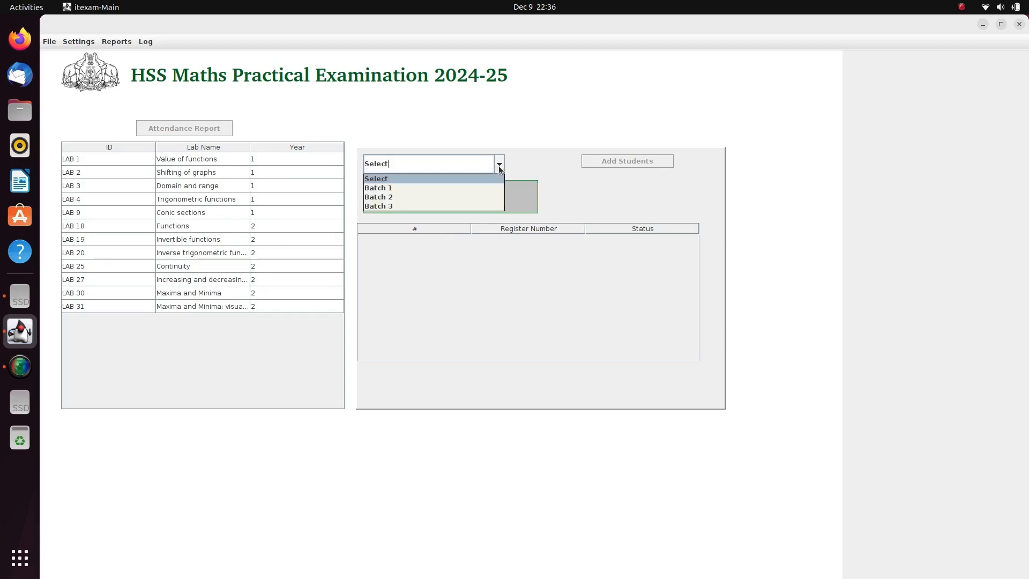
{"action": "left_click", "coordinate": [489, 186]}
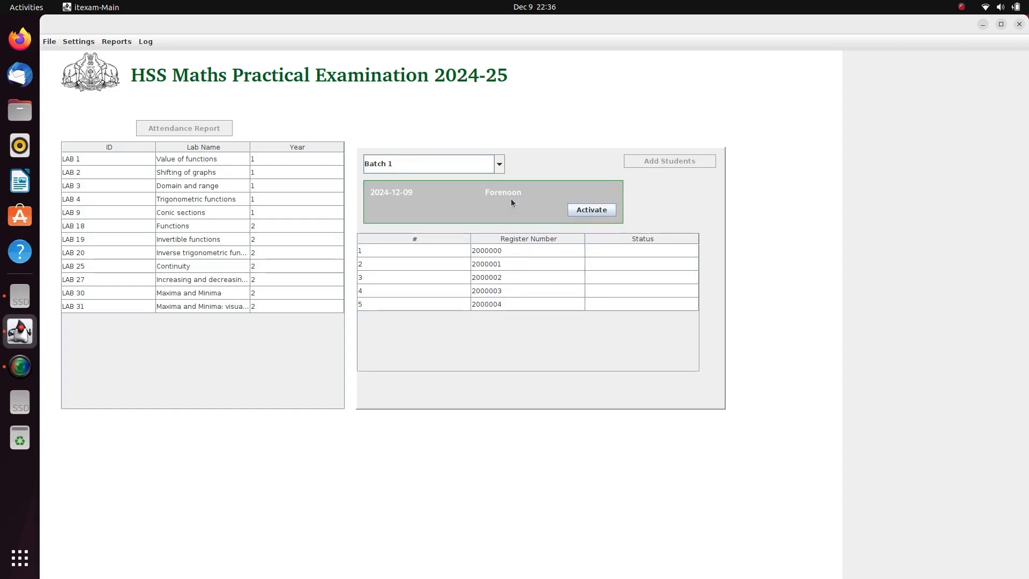
{"action": "left_click", "coordinate": [500, 165]}
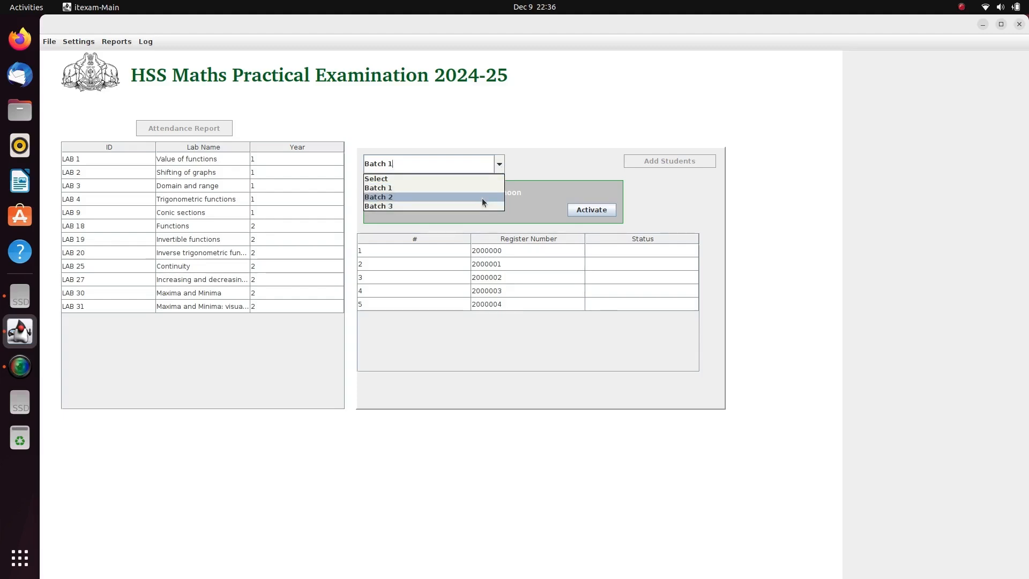
{"action": "left_click", "coordinate": [582, 222]}
{"action": "left_click", "coordinate": [593, 207]}
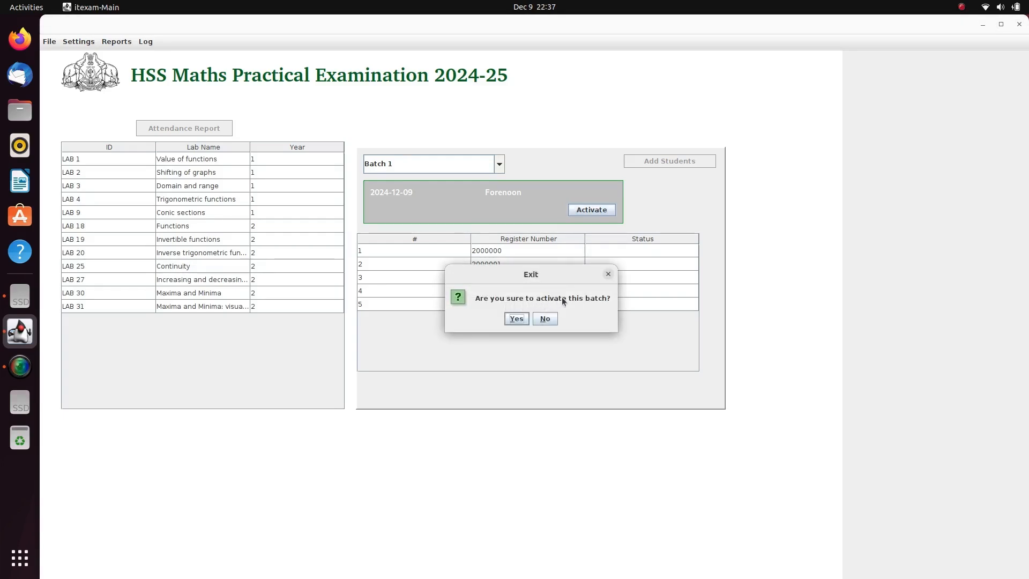
{"action": "left_click", "coordinate": [516, 319]}
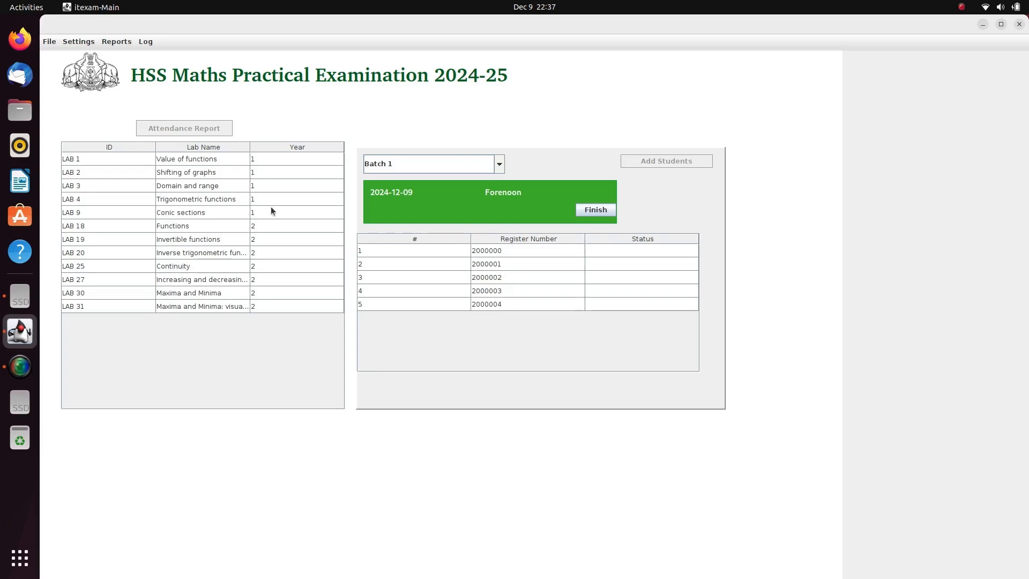
Exit the MathLab Exam application.
{"action": "left_click", "coordinate": [46, 45]}
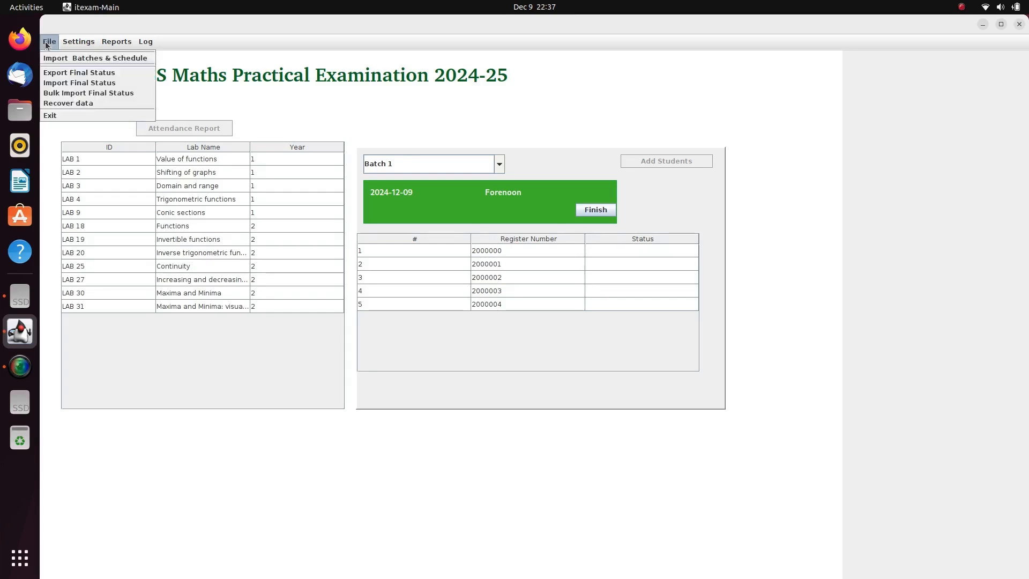
{"action": "left_click", "coordinate": [52, 118]}
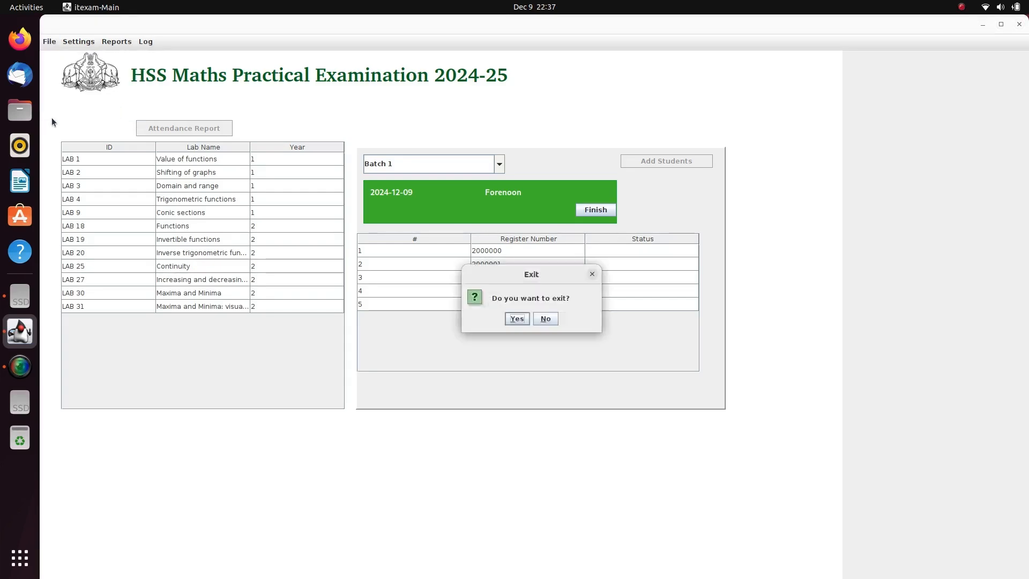
{"action": "left_click", "coordinate": [516, 318]}
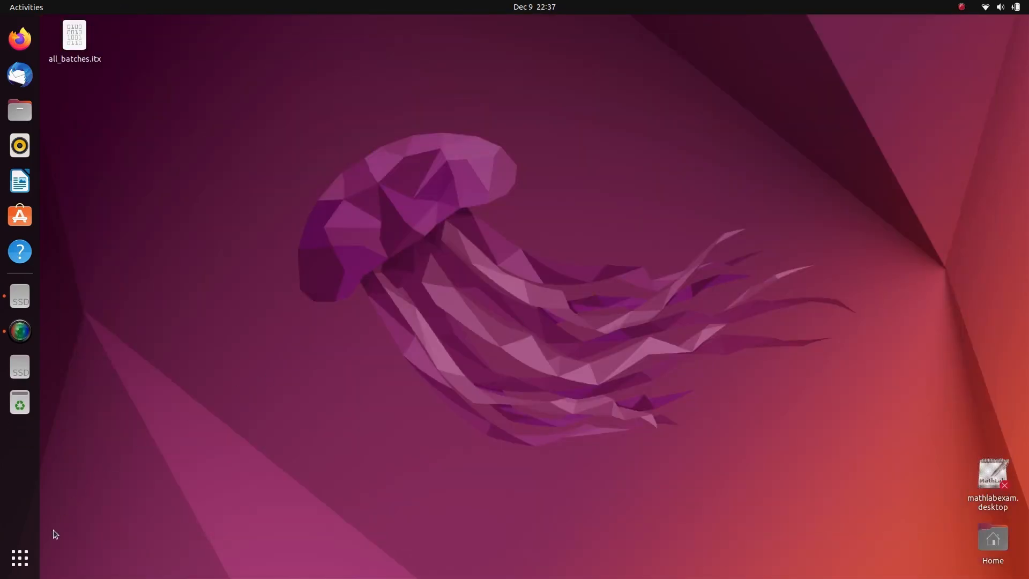
Relaunch MathLab Exam and log in as external administrator with your username and password.
{"action": "left_click", "coordinate": [20, 557]}
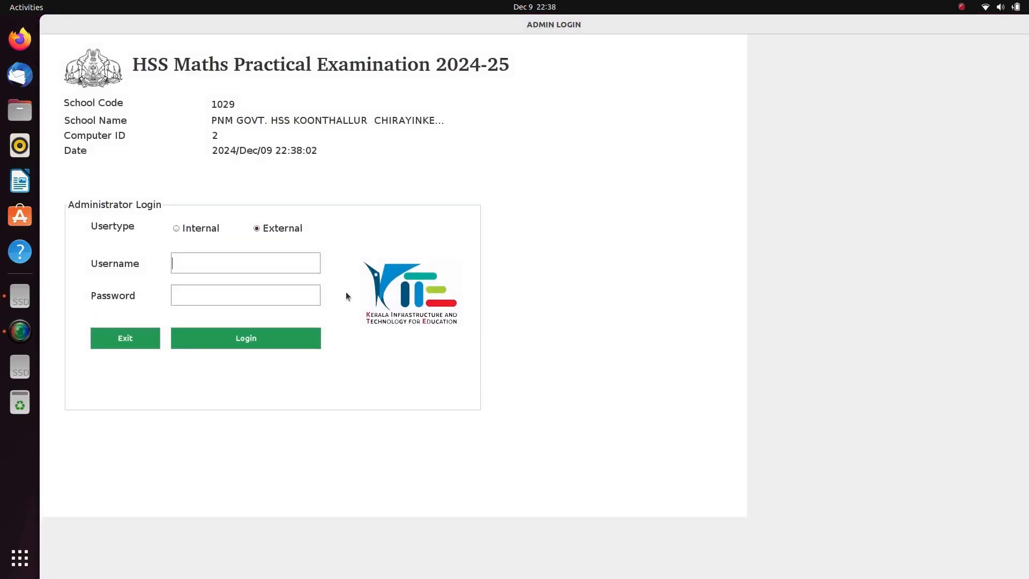
{"action": "type", "text": "1029"}
{"action": "left_click", "coordinate": [288, 293]}
{"action": "type", "text": "••"}
{"action": "left_click", "coordinate": [257, 337]}
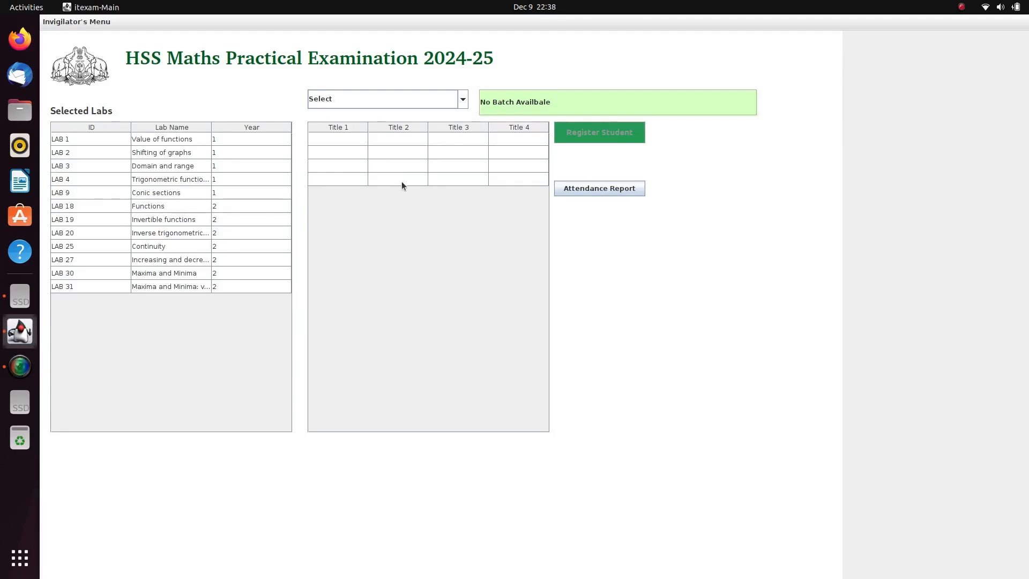
View Batch 1, check Batch 2's seven students, then return to Batch 1's five students.
{"action": "left_click", "coordinate": [462, 105]}
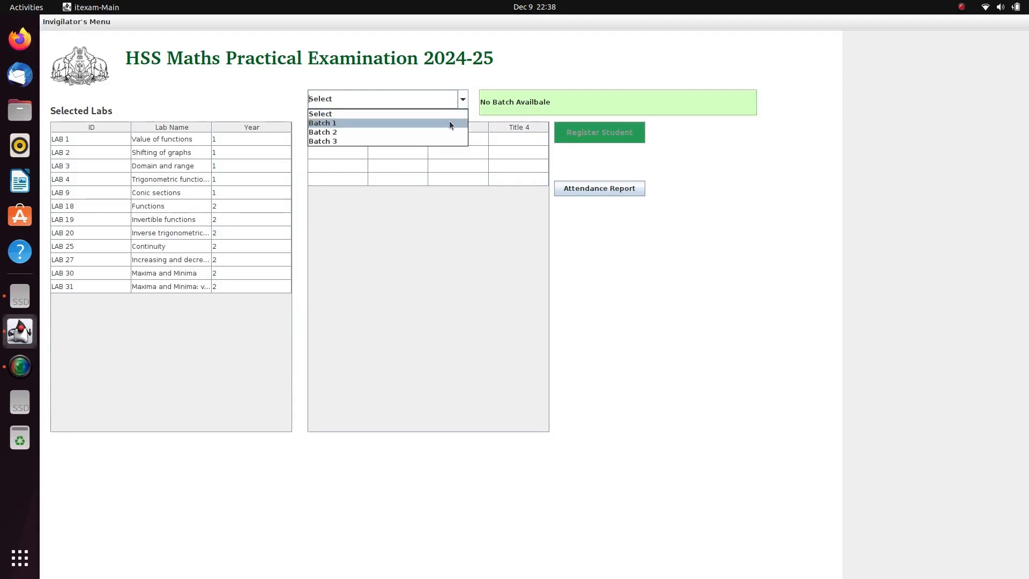
{"action": "left_click", "coordinate": [449, 121]}
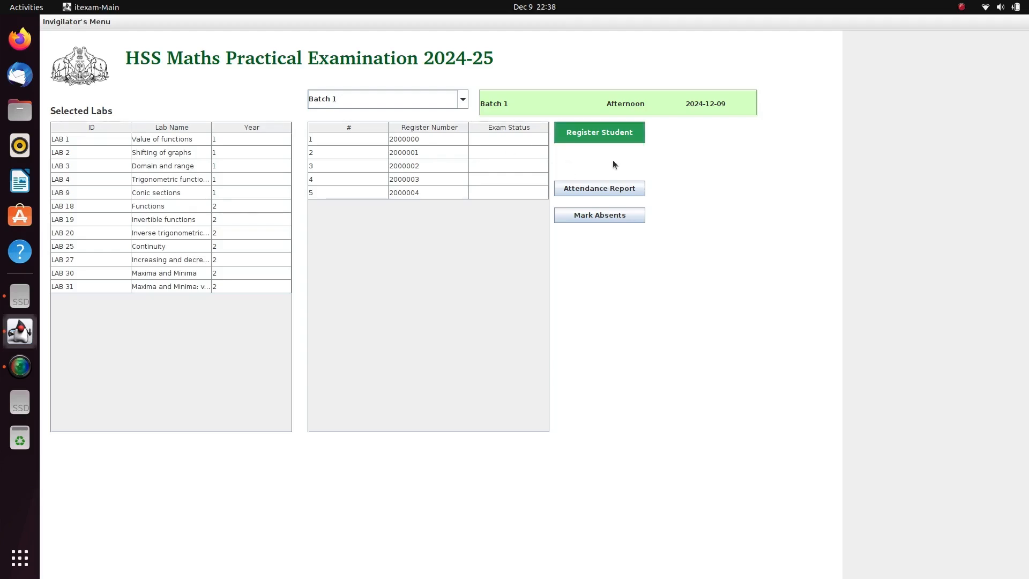
{"action": "left_click", "coordinate": [463, 99]}
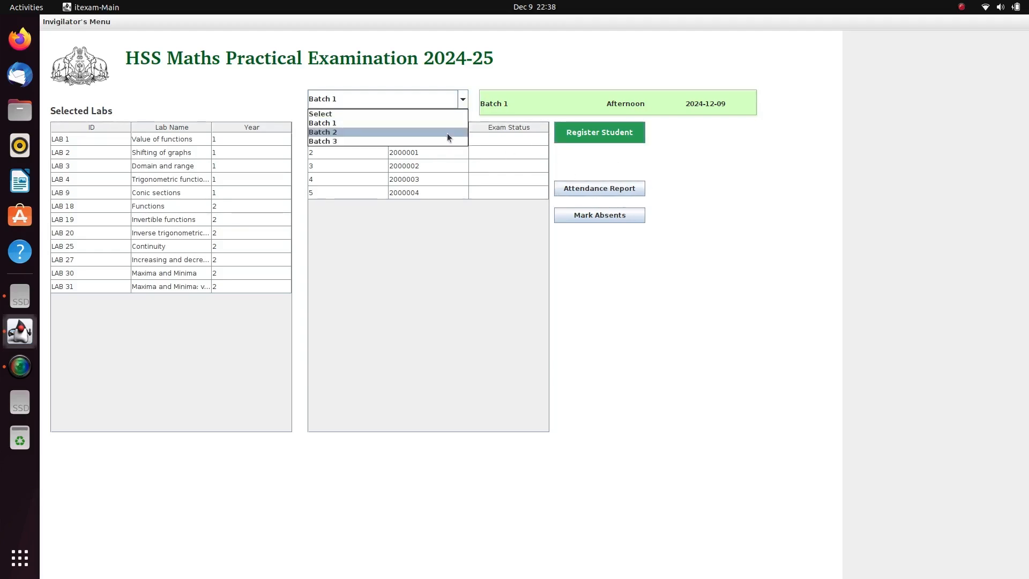
{"action": "left_click", "coordinate": [445, 136]}
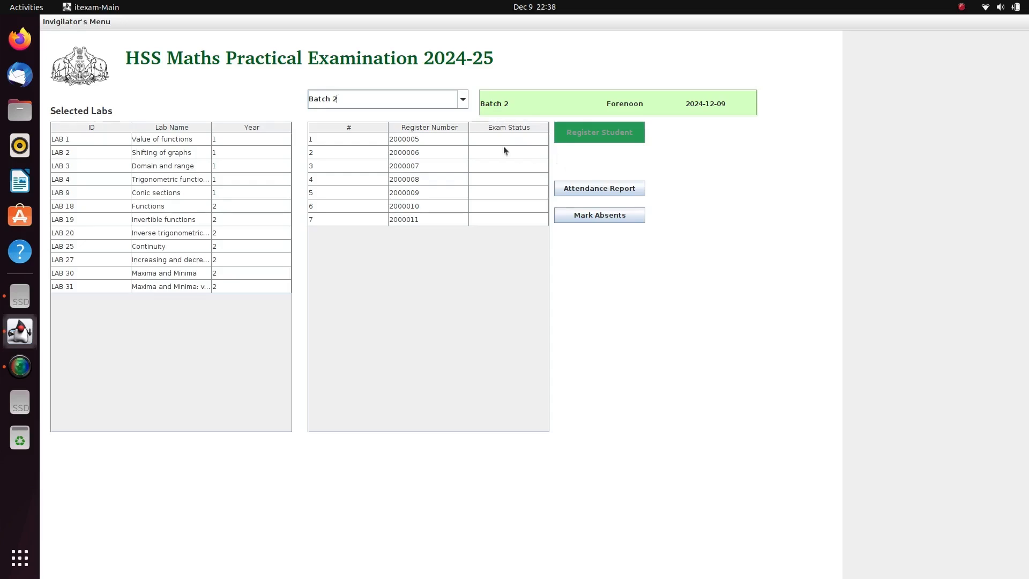
{"action": "left_click", "coordinate": [464, 102]}
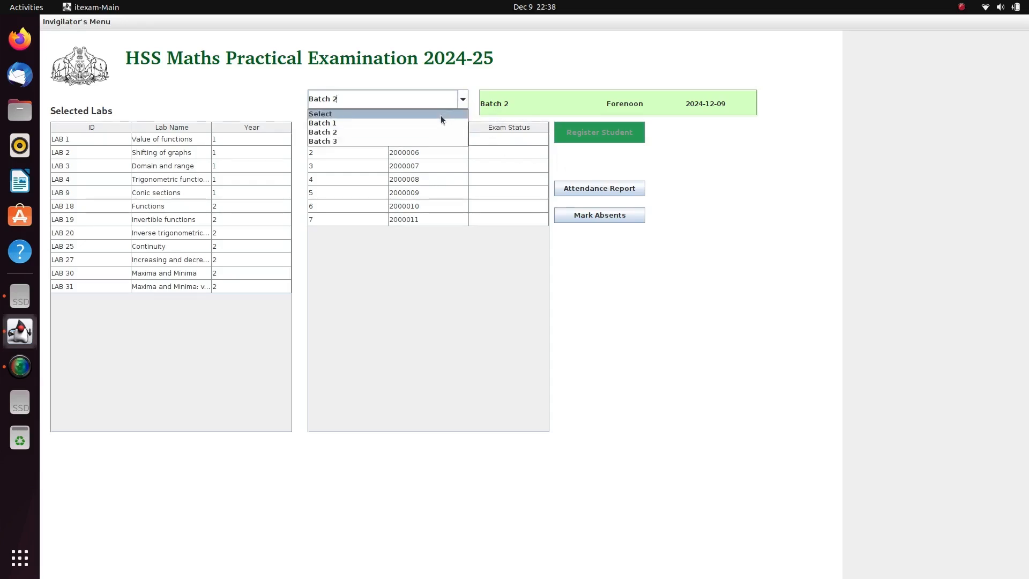
{"action": "left_click", "coordinate": [435, 126]}
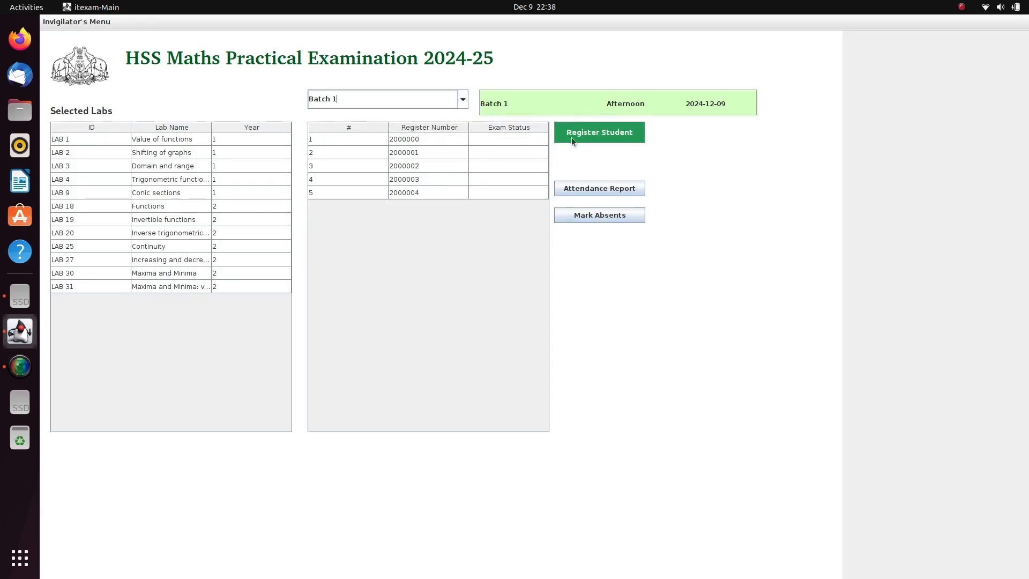
Register the first Batch 1 student by register number and confirm the registration details.
{"action": "left_click", "coordinate": [620, 133]}
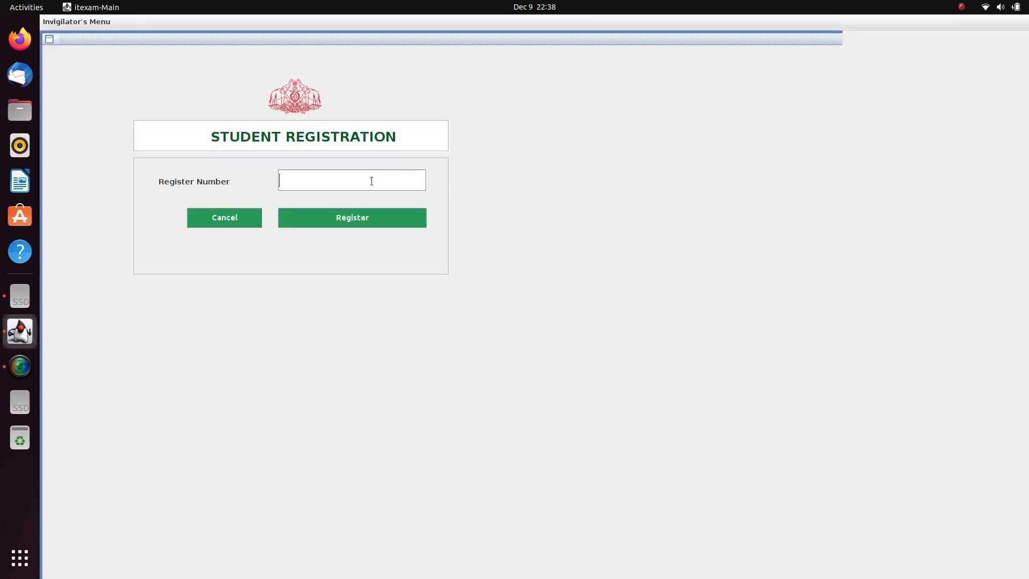
{"action": "type", "text": "2000000"}
{"action": "left_click", "coordinate": [353, 221]}
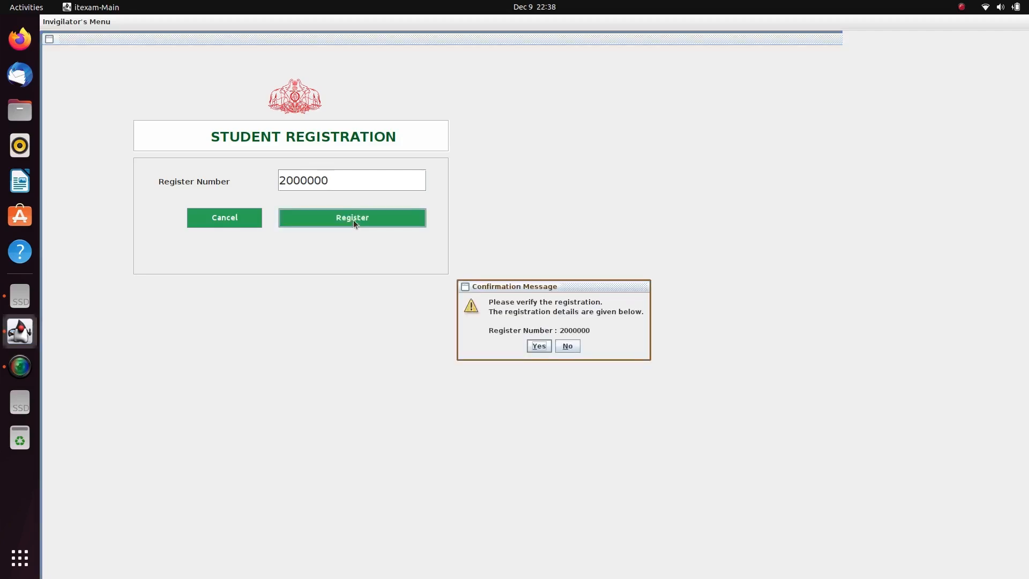
{"action": "left_click", "coordinate": [538, 345]}
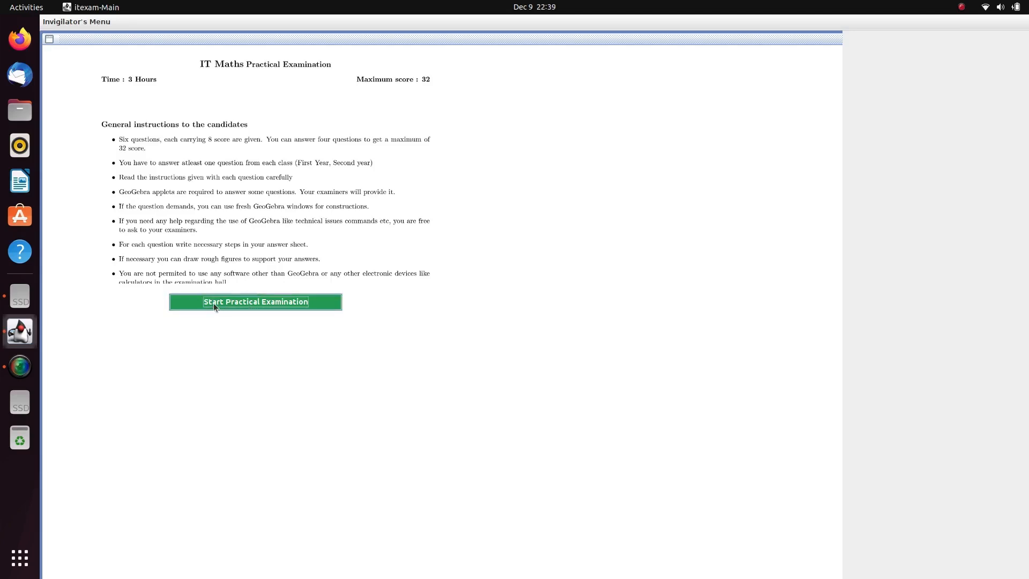
Start the practical examination and browse through Questions 2 to 6.
{"action": "left_click", "coordinate": [251, 303]}
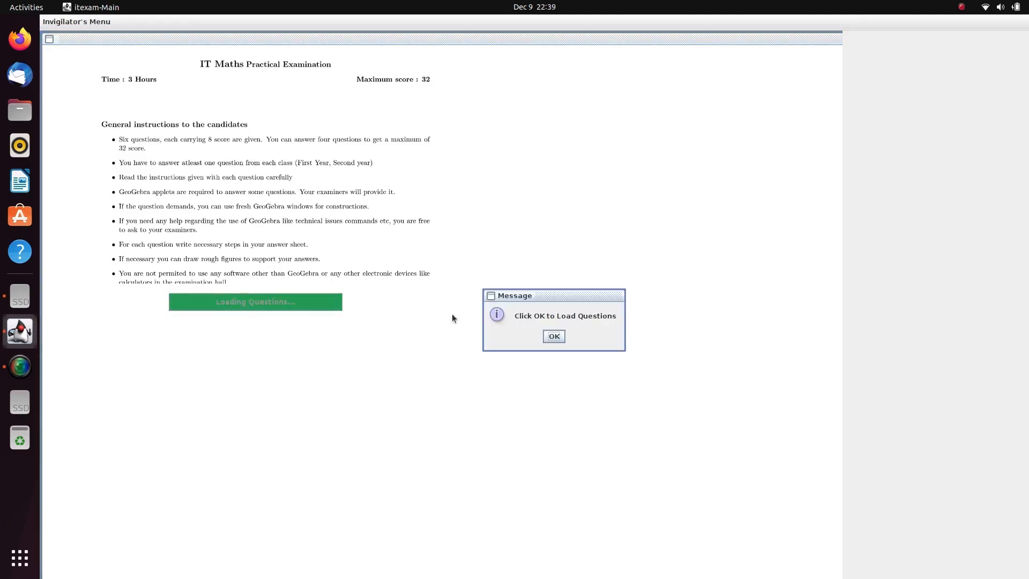
{"action": "left_click", "coordinate": [558, 338]}
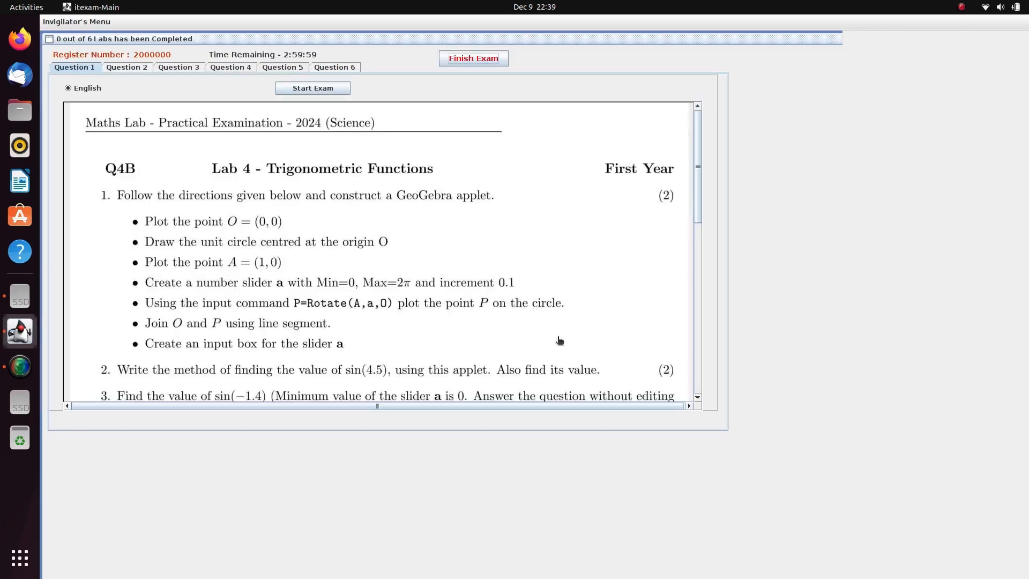
{"action": "left_click", "coordinate": [134, 68]}
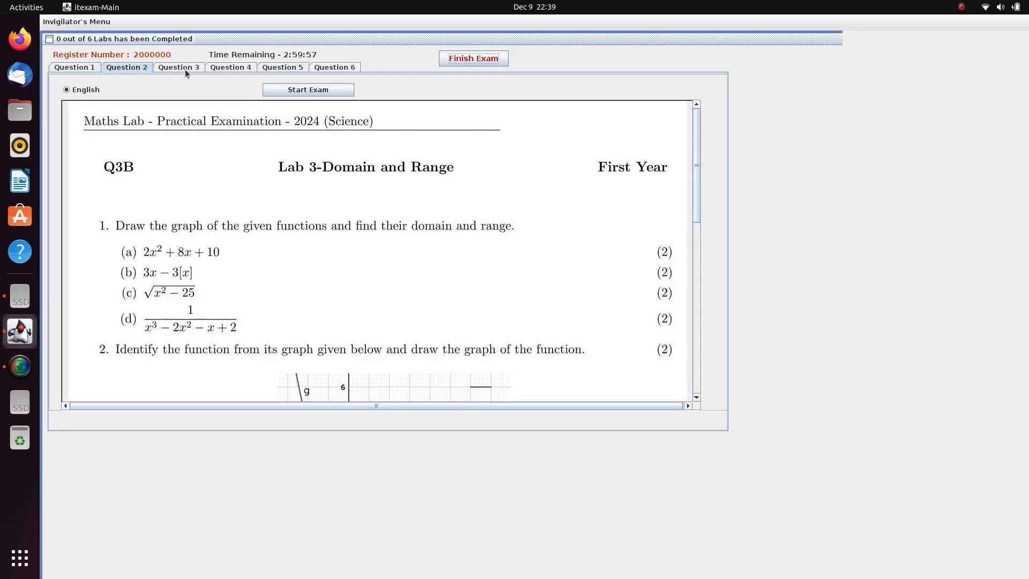
{"action": "left_click", "coordinate": [190, 69]}
{"action": "left_click", "coordinate": [228, 68]}
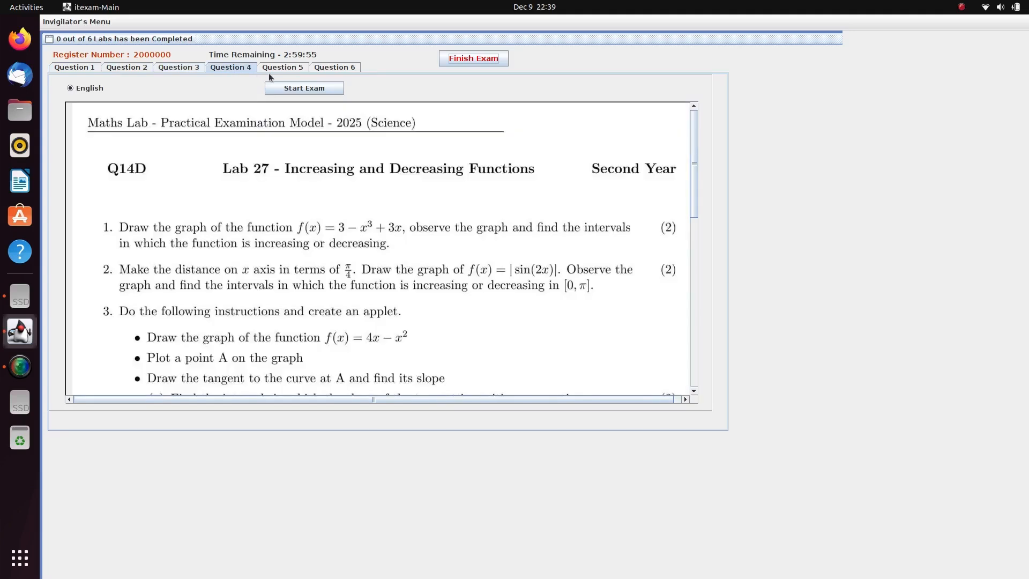
{"action": "left_click", "coordinate": [283, 69]}
{"action": "left_click", "coordinate": [330, 68]}
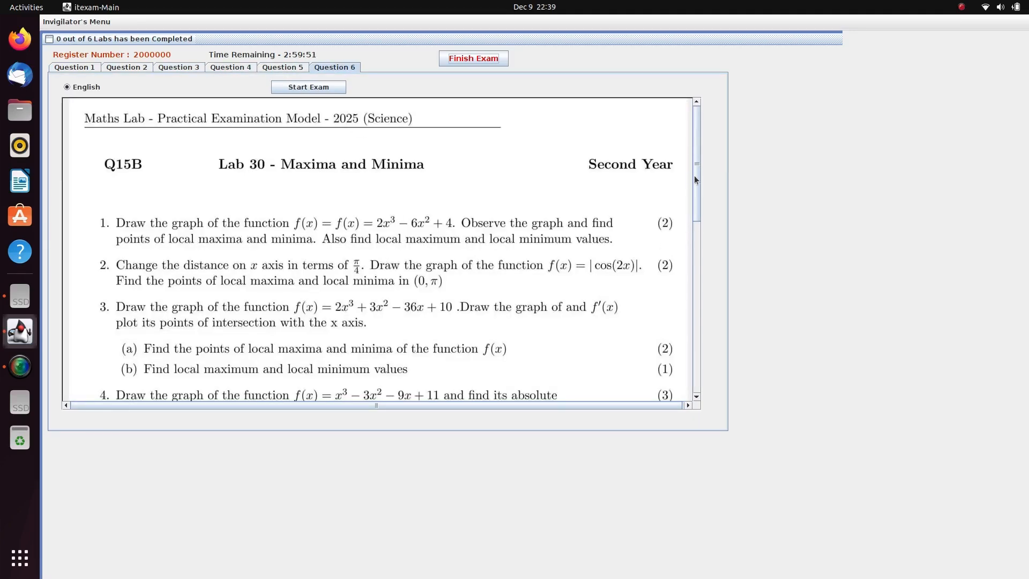
Scroll the question text, go back to Question 1 and begin the exam.
{"action": "left_click_drag", "start_coordinate": [695, 180], "coordinate": [708, 388]}
{"action": "left_click_drag", "start_coordinate": [692, 353], "coordinate": [656, 183]}
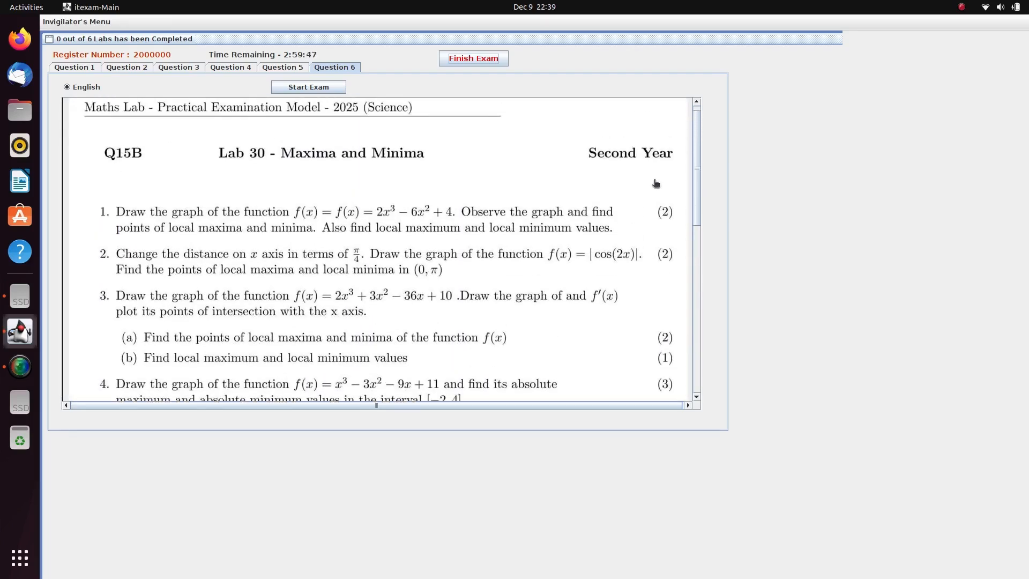
{"action": "left_click", "coordinate": [90, 70]}
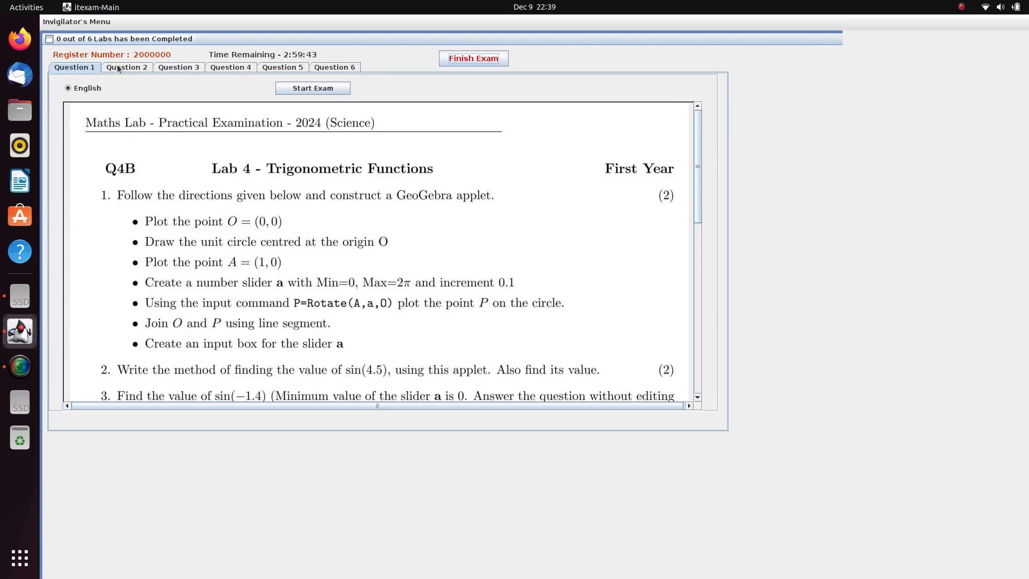
{"action": "left_click", "coordinate": [321, 88]}
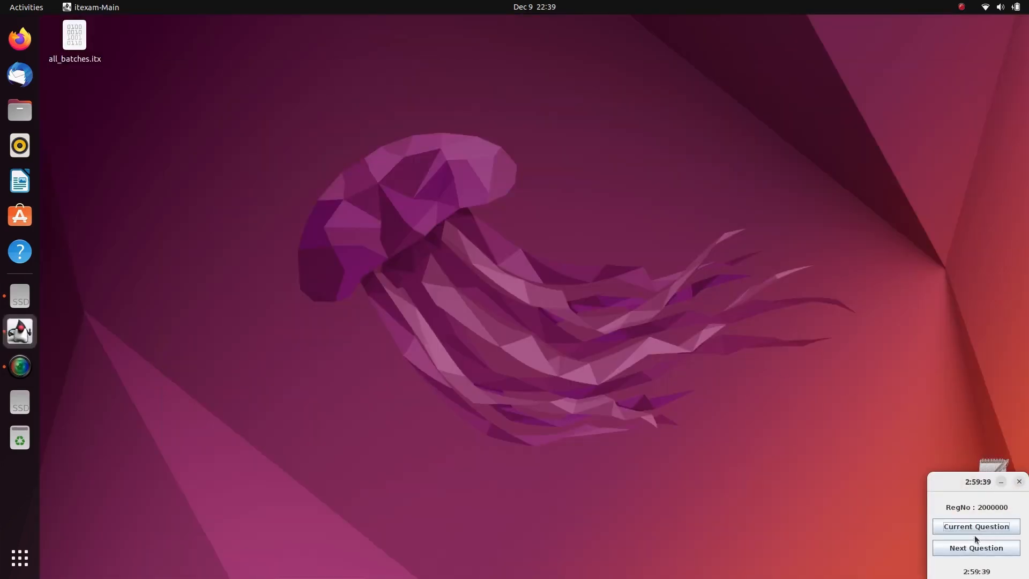
Open the current Lab 4 question paper and maximize it to full screen.
{"action": "left_click", "coordinate": [978, 529]}
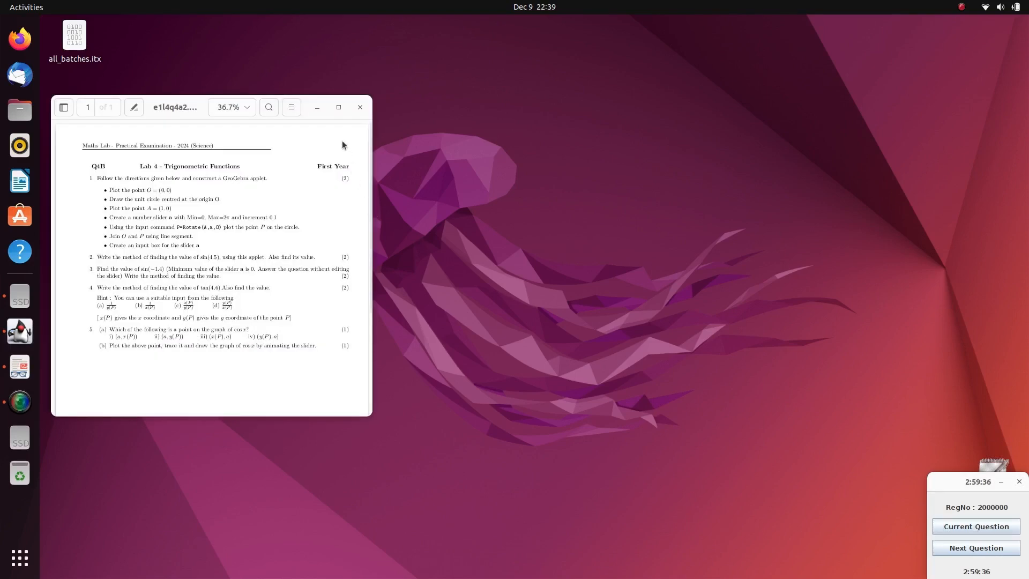
{"action": "left_click", "coordinate": [339, 107]}
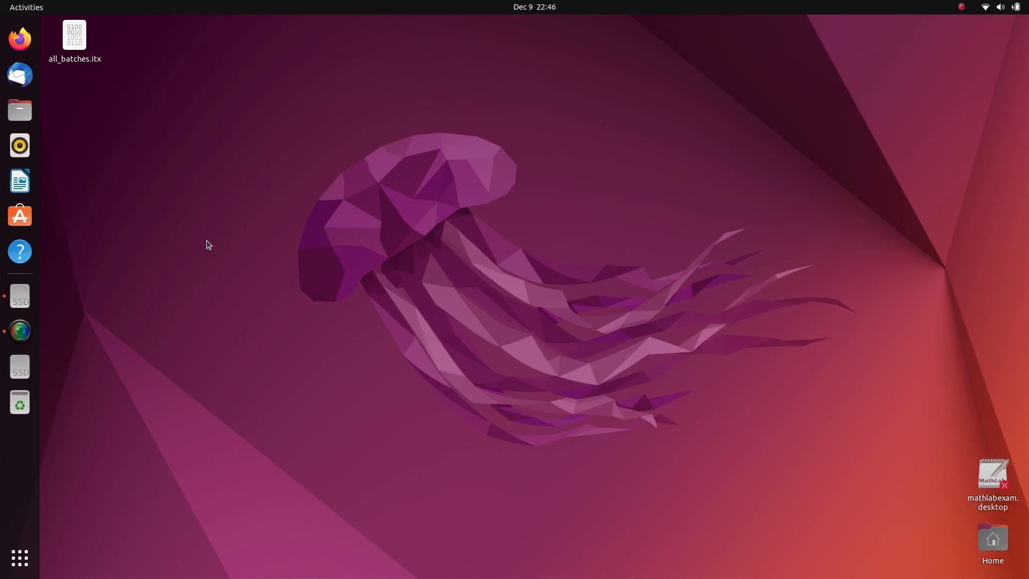
In Files, go to MathLab_Products > Others > MathLab_Documents and open Q11.ggb in GeoGebra.
{"action": "left_click", "coordinate": [20, 110]}
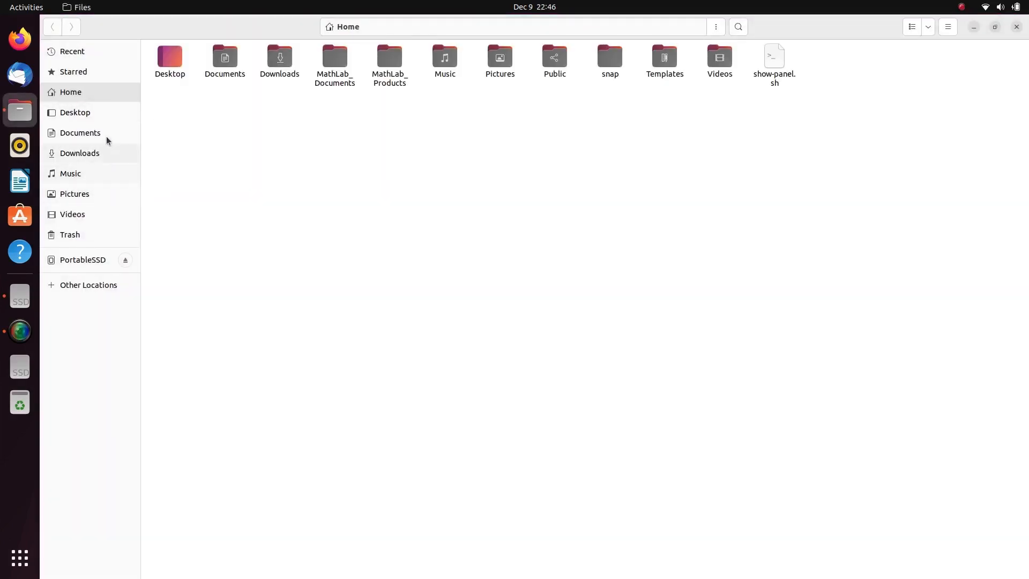
{"action": "left_click", "coordinate": [334, 61]}
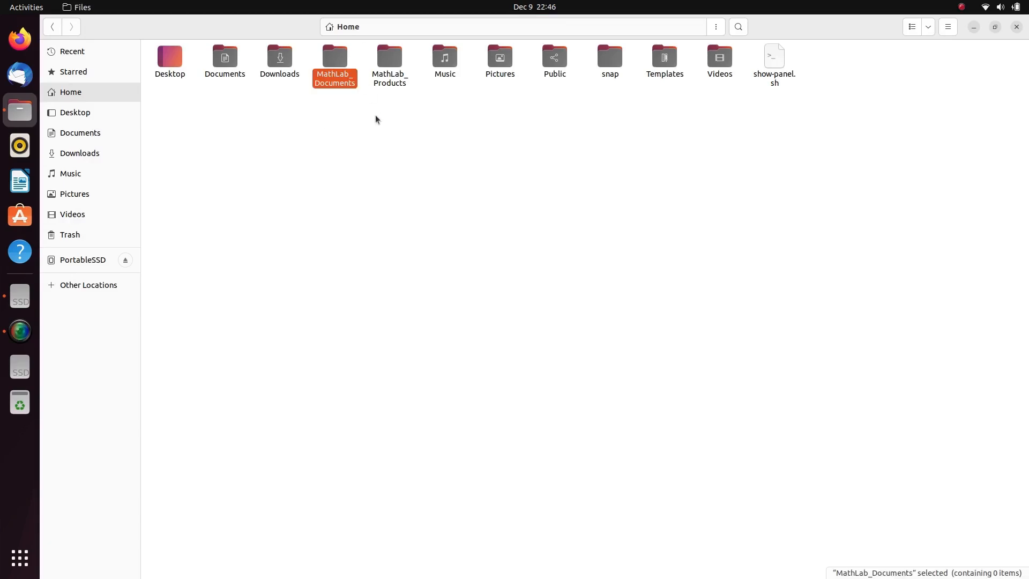
{"action": "left_click", "coordinate": [376, 118]}
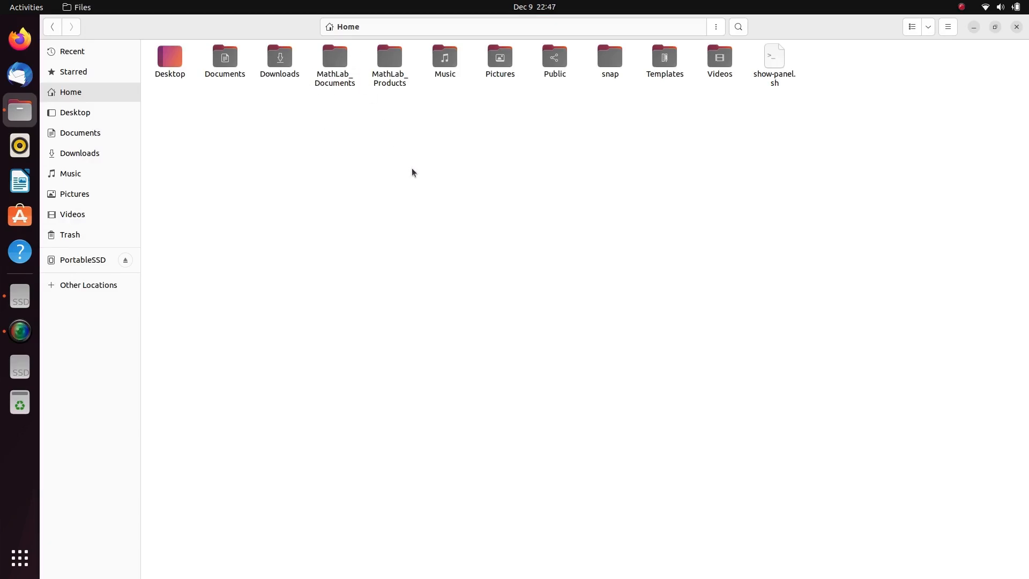
{"action": "double_click", "coordinate": [394, 62]}
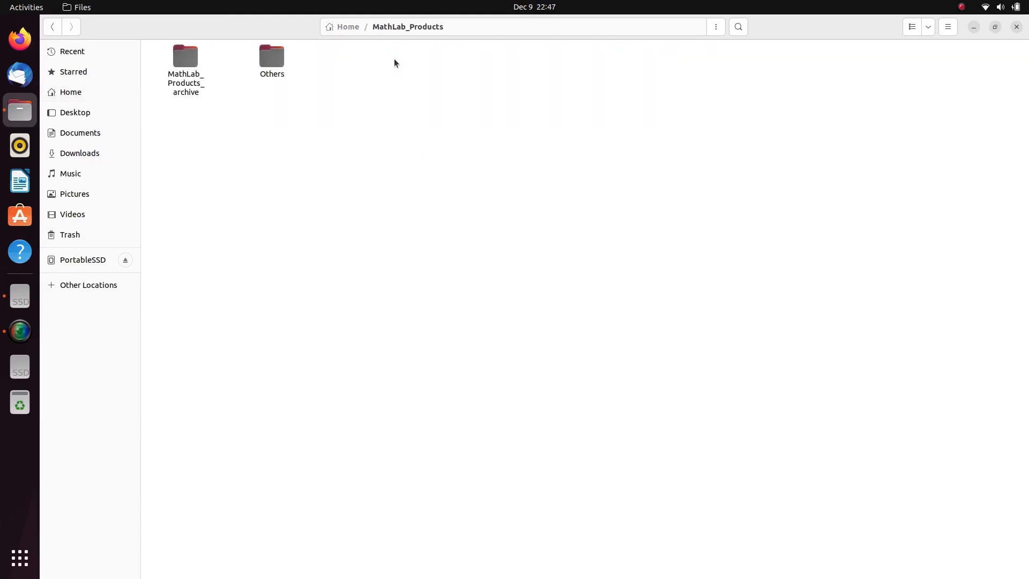
{"action": "double_click", "coordinate": [270, 62]}
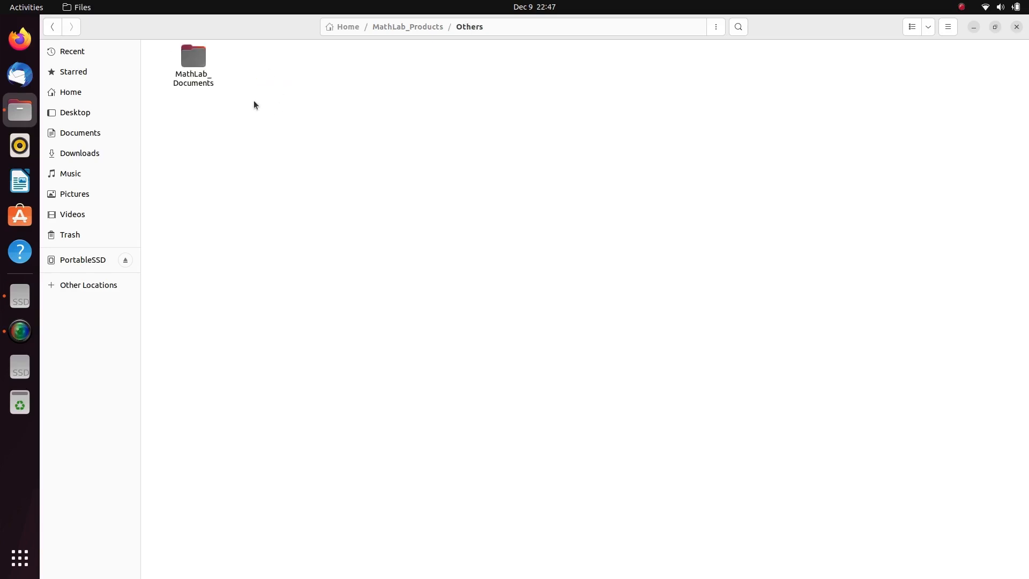
{"action": "double_click", "coordinate": [197, 64]}
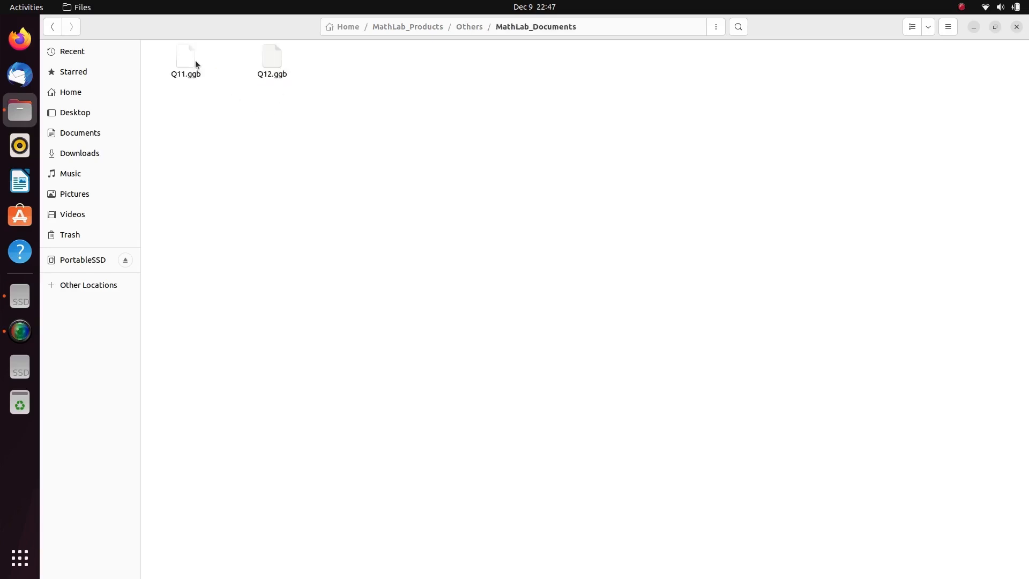
{"action": "left_click", "coordinate": [188, 63]}
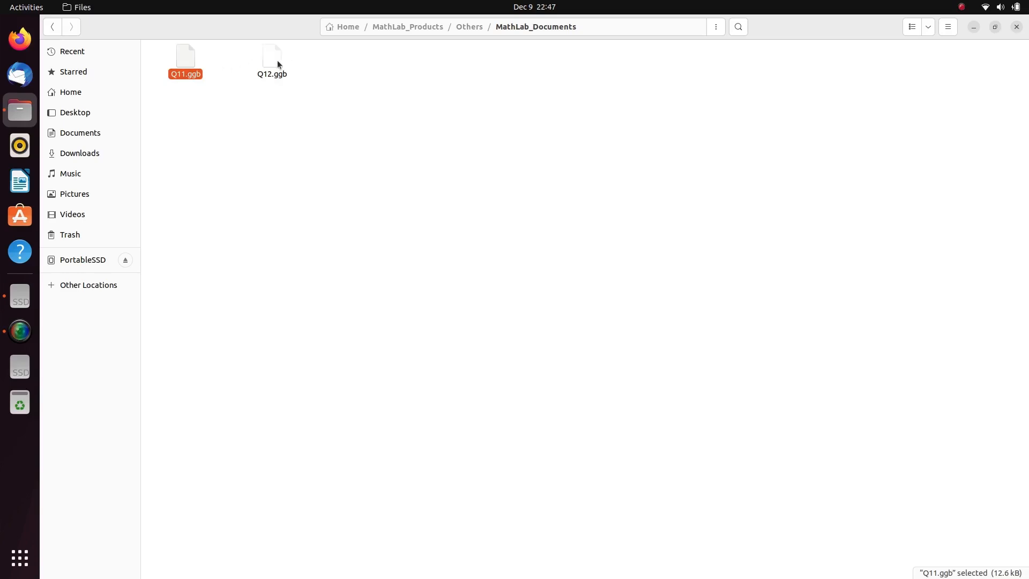
{"action": "left_click", "coordinate": [279, 60]}
{"action": "double_click", "coordinate": [185, 62]}
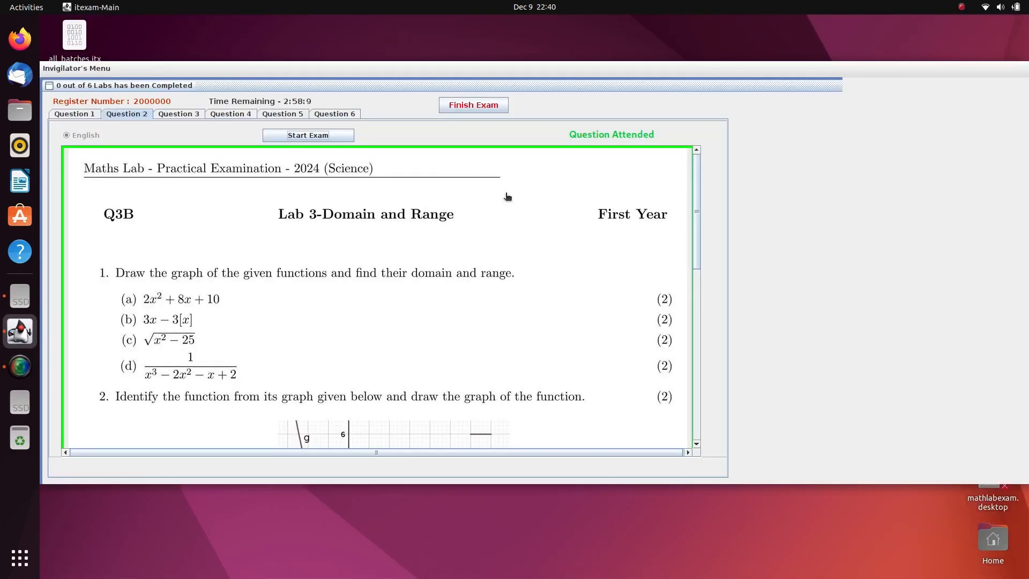
Finish the exam with two questions incomplete, approving with the invigilator password.
{"action": "left_click", "coordinate": [467, 107]}
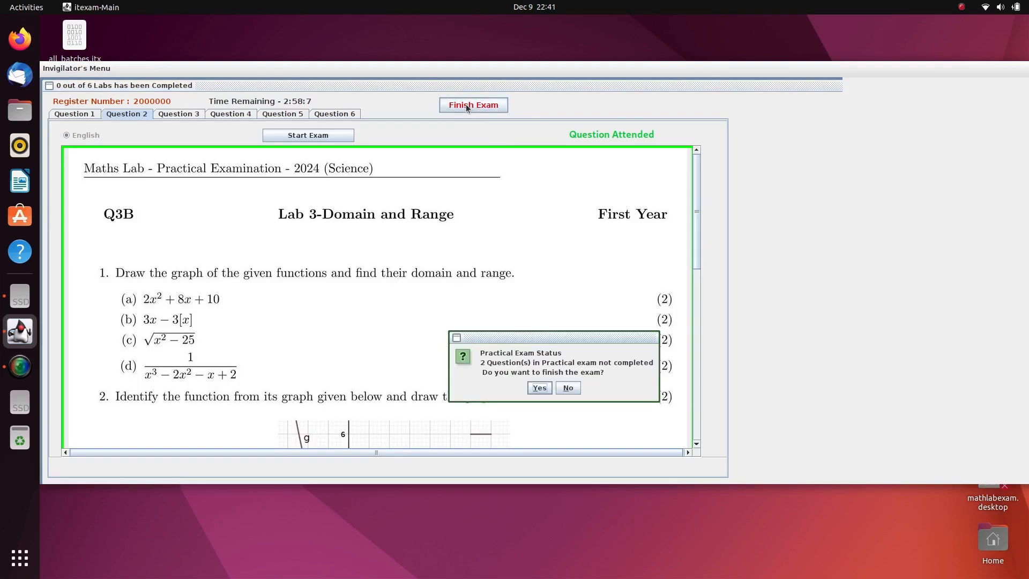
{"action": "left_click", "coordinate": [538, 389]}
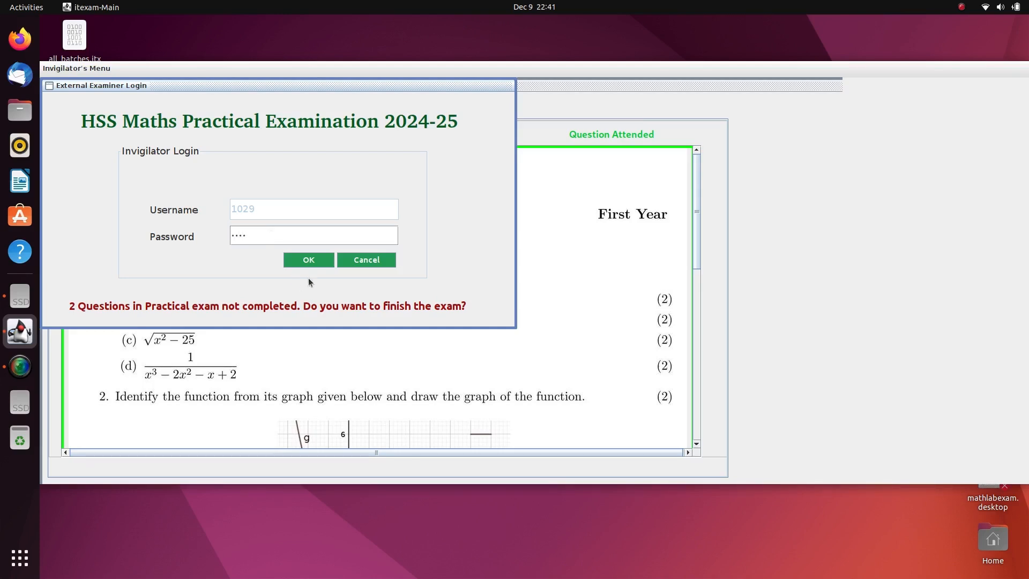
{"action": "left_click", "coordinate": [314, 261]}
{"action": "left_click", "coordinate": [282, 219]}
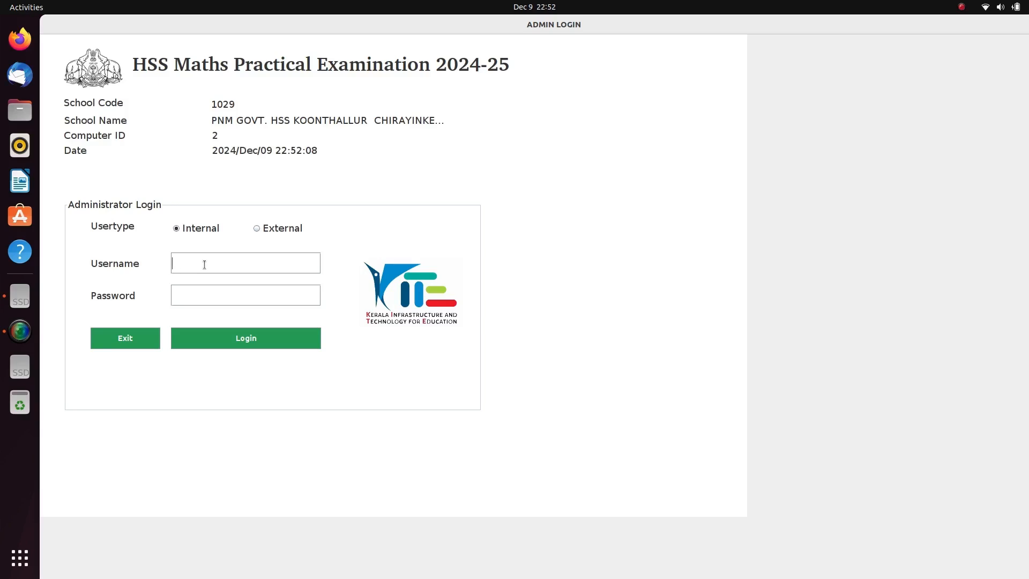
Log in as the internal administrator with the username and password.
{"action": "type", "text": "1029"}
{"action": "key", "text": "Tab"}
{"action": "left_click", "coordinate": [240, 335]}
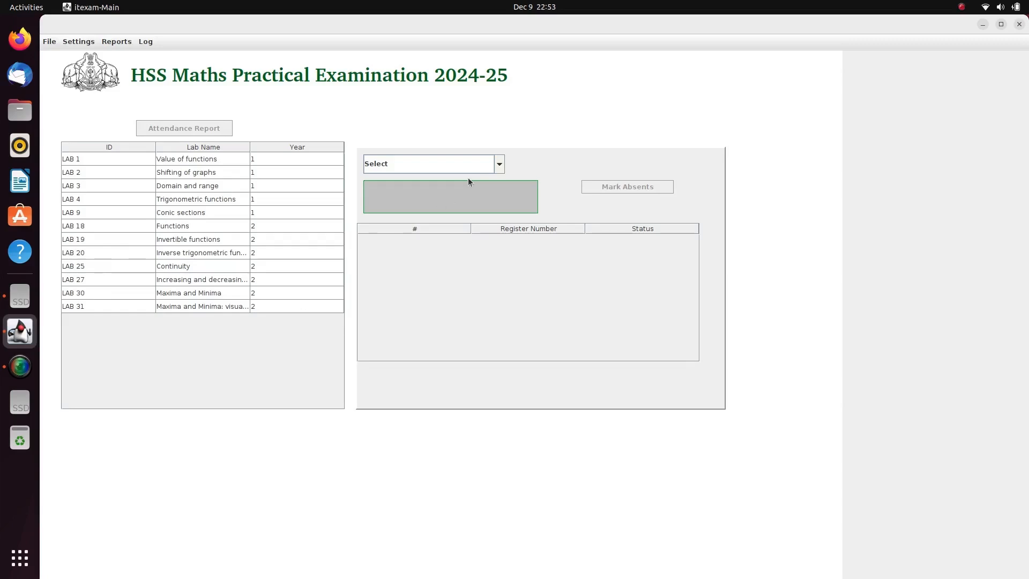
Select Batch 1 and finish its active 2024-12-09 forenoon session.
{"action": "left_click", "coordinate": [501, 166]}
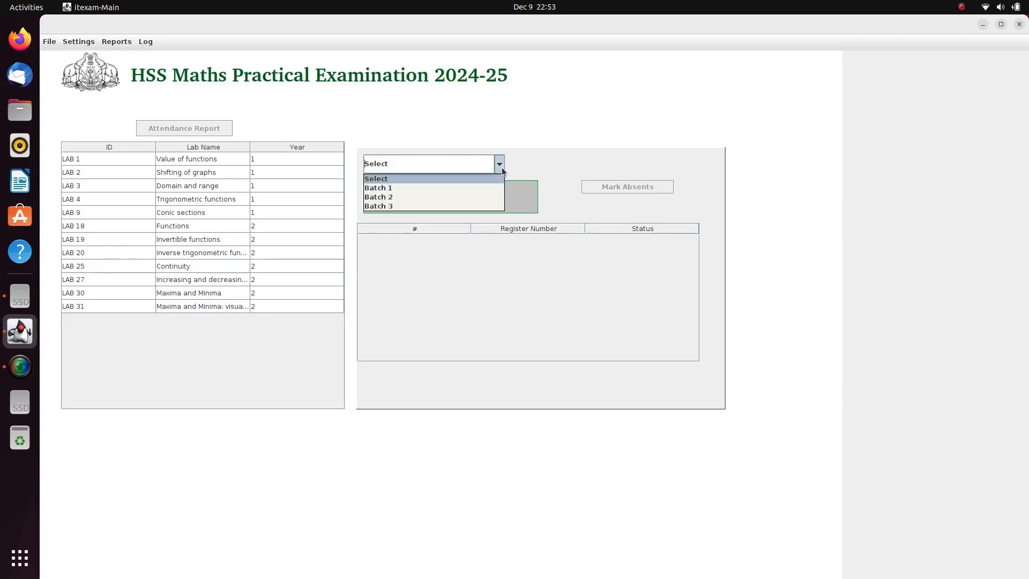
{"action": "left_click", "coordinate": [481, 187]}
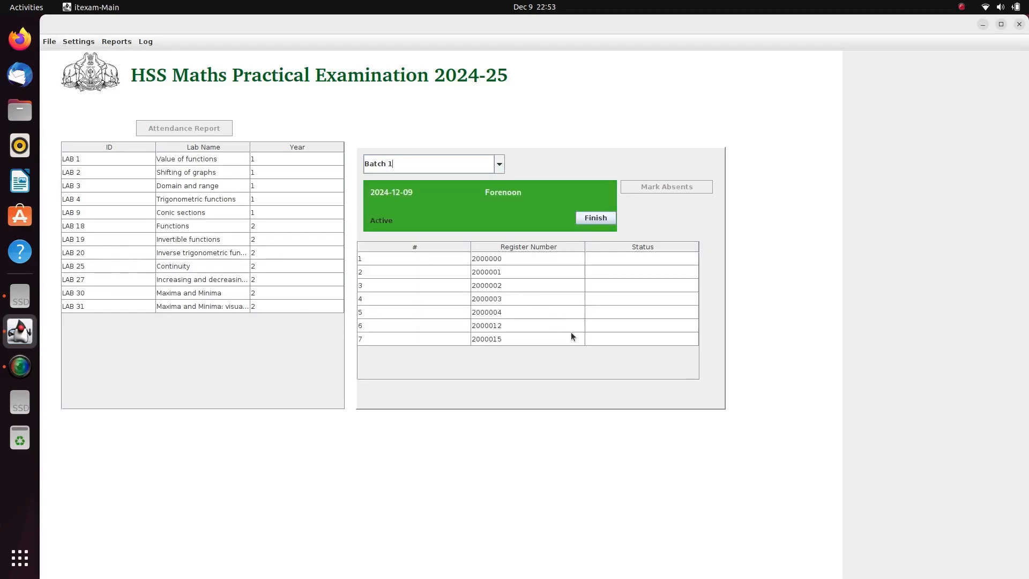
{"action": "left_click", "coordinate": [594, 218]}
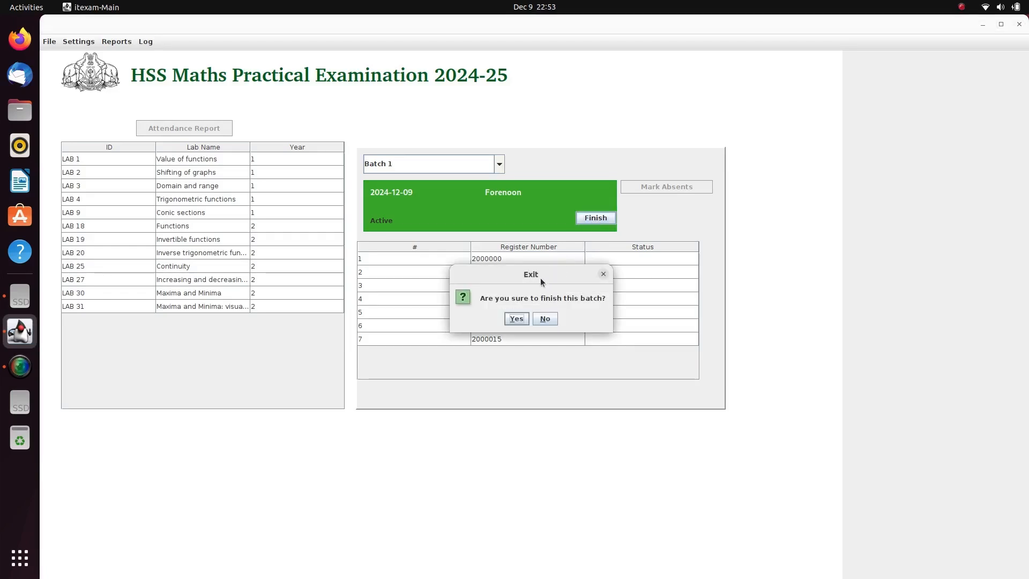
{"action": "left_click", "coordinate": [523, 318]}
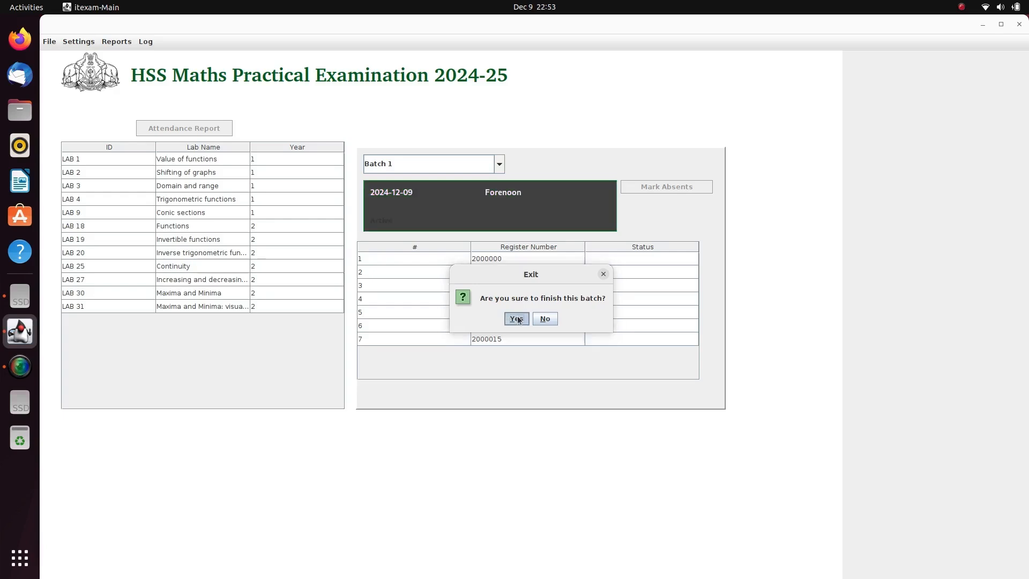
Choose Batch 2 from the batch list to view its session and students.
{"action": "left_click", "coordinate": [499, 166]}
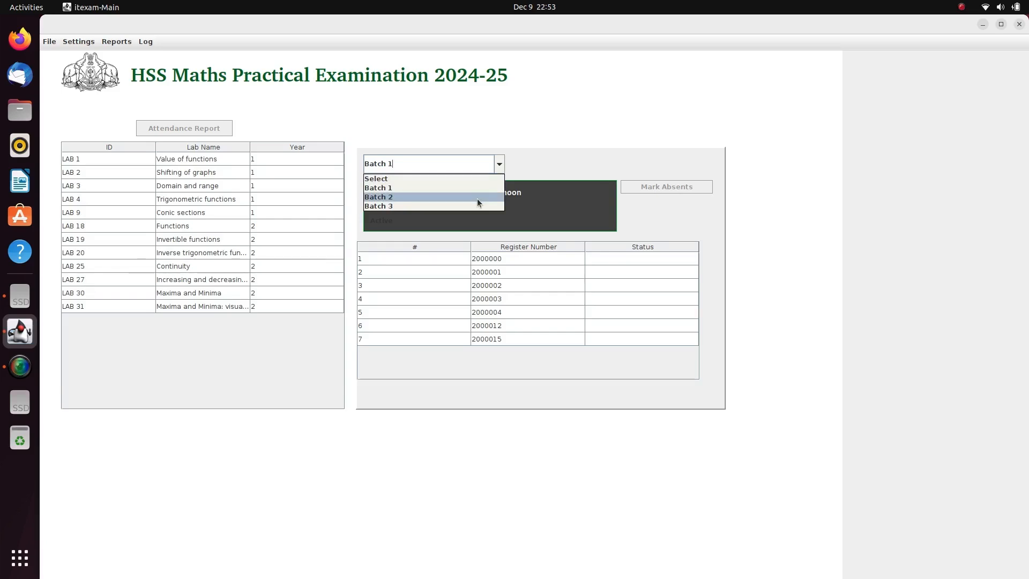
{"action": "left_click", "coordinate": [477, 199]}
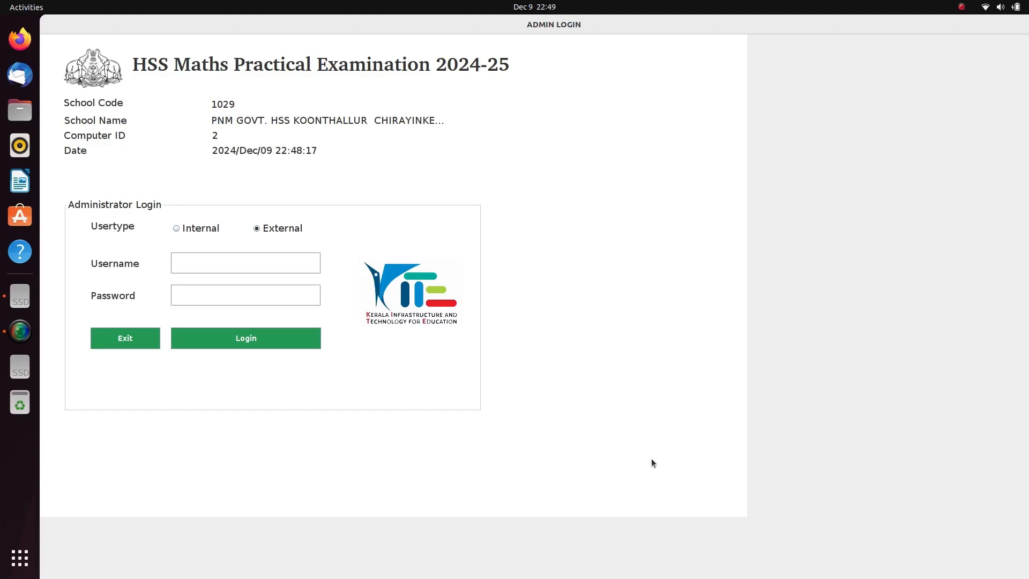
Log in as the external invigilator, load Batch 1's six students, and open the Invigilator's Menu.
{"action": "type", "text": "1029"}
{"action": "left_click", "coordinate": [255, 339]}
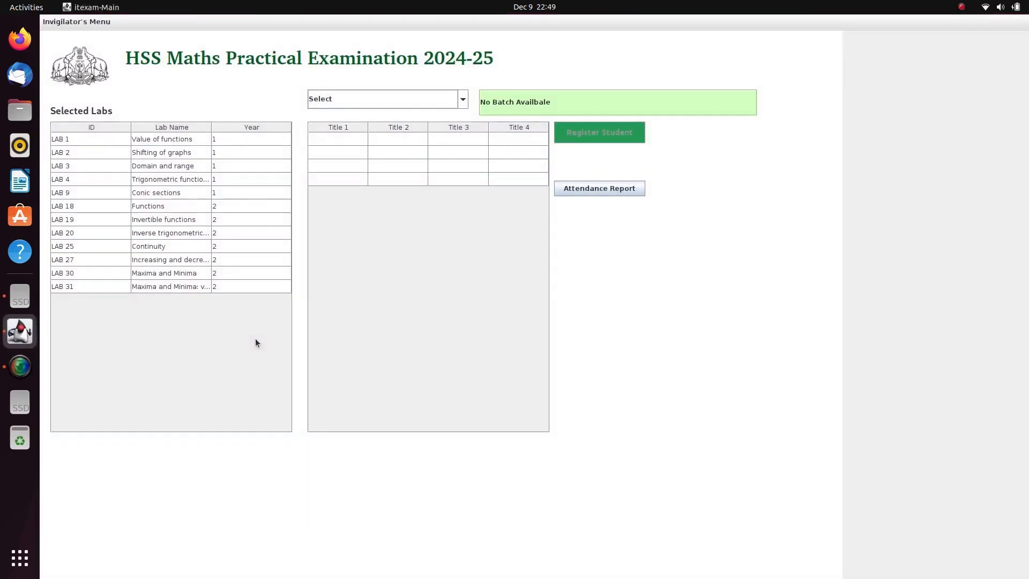
{"action": "left_click", "coordinate": [463, 99]}
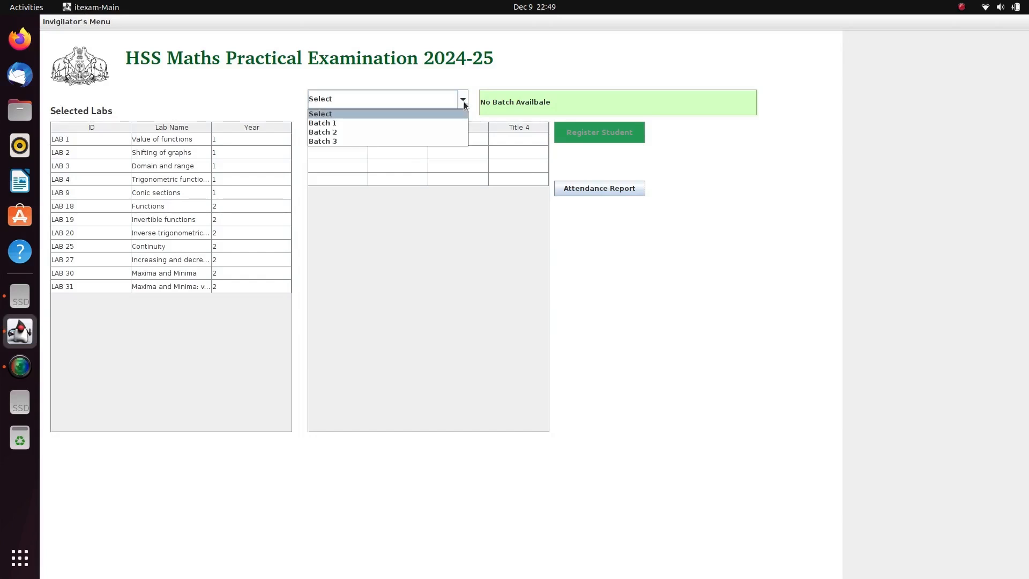
{"action": "left_click", "coordinate": [444, 125]}
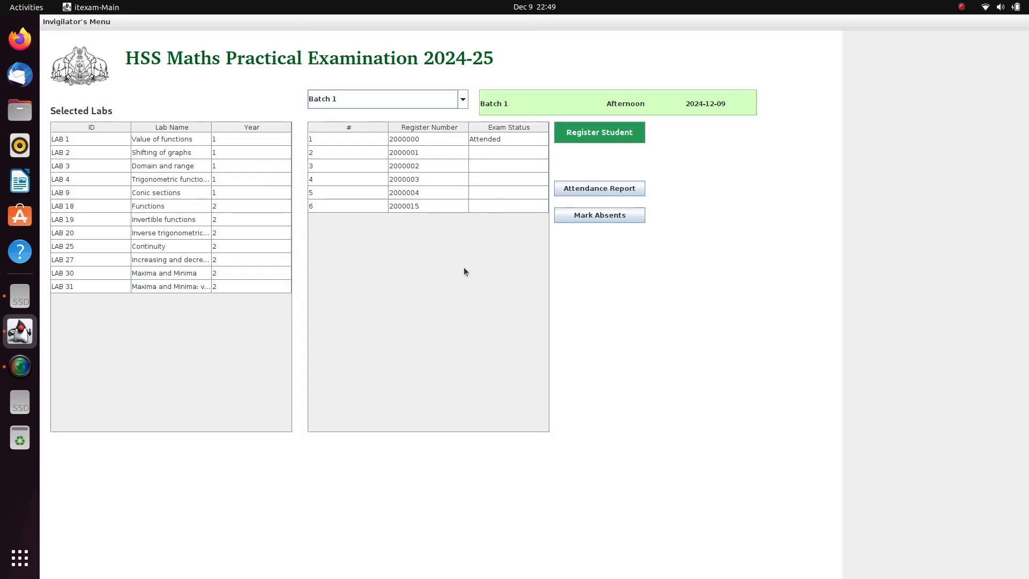
{"action": "left_click", "coordinate": [65, 22]}
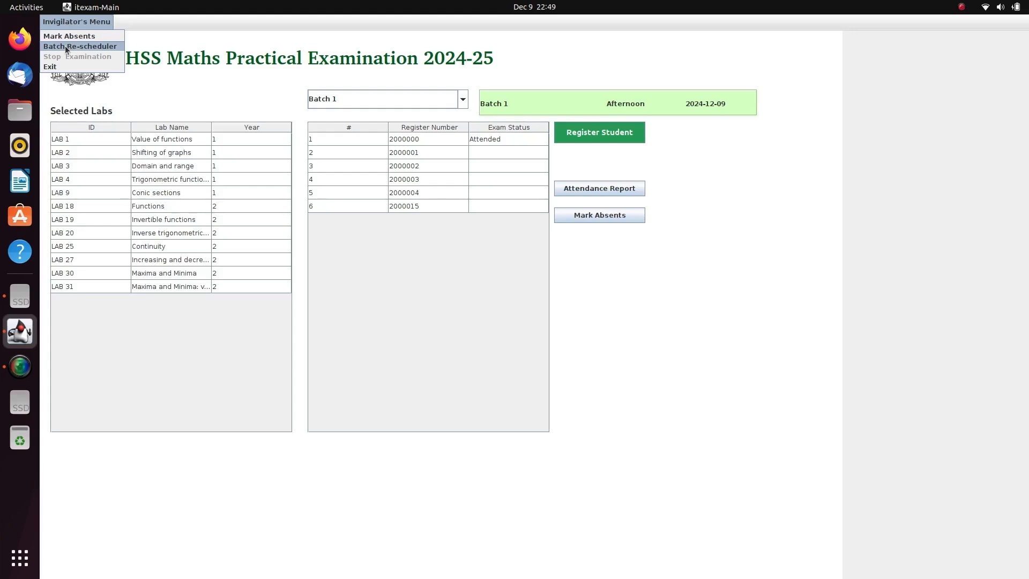
Use Batch Re-scheduler to accommodate the student's register number into Batch 1, then close it.
{"action": "left_click", "coordinate": [65, 46]}
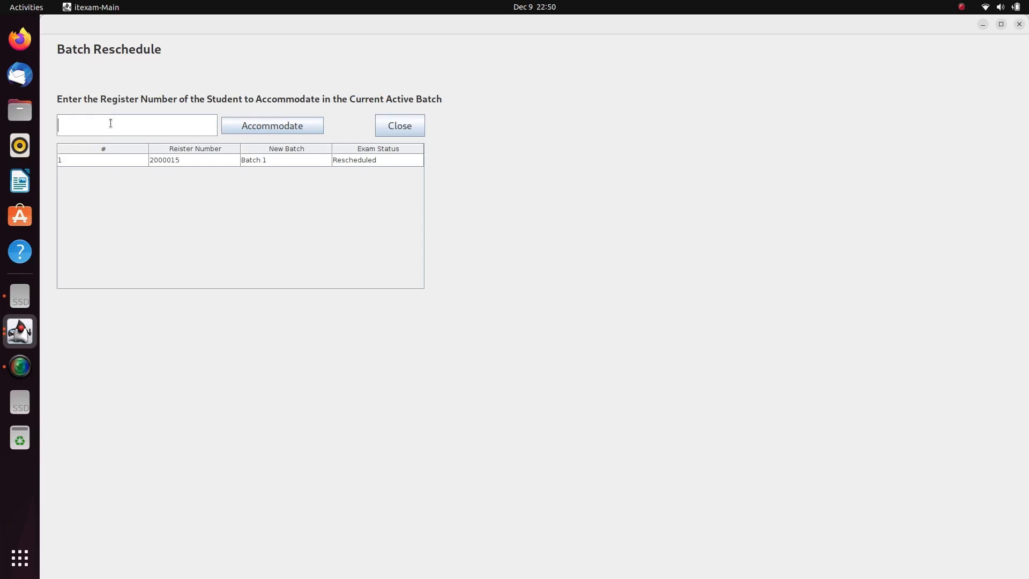
{"action": "type", "text": "2000012"}
{"action": "left_click", "coordinate": [257, 126]}
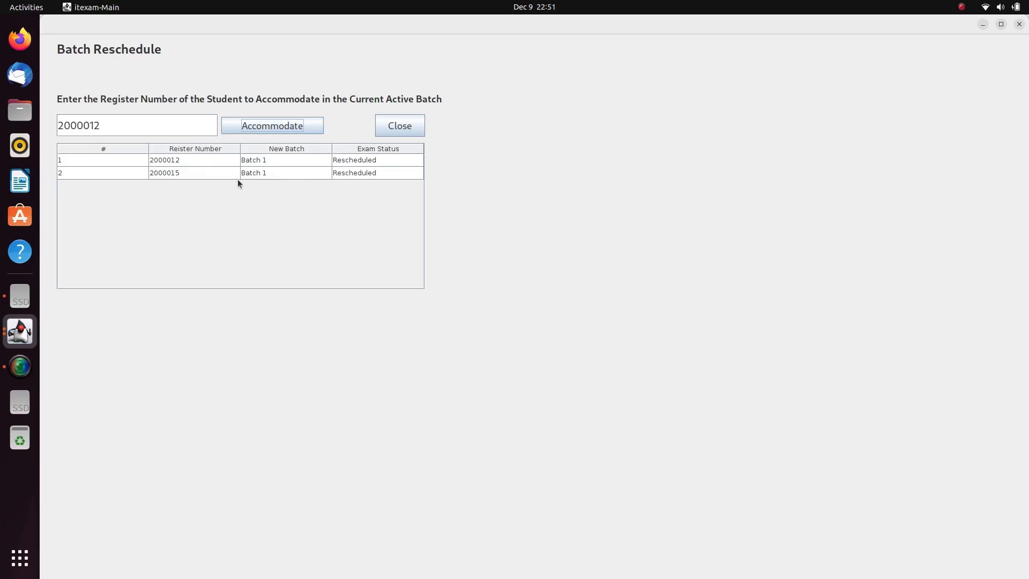
{"action": "left_click", "coordinate": [408, 126]}
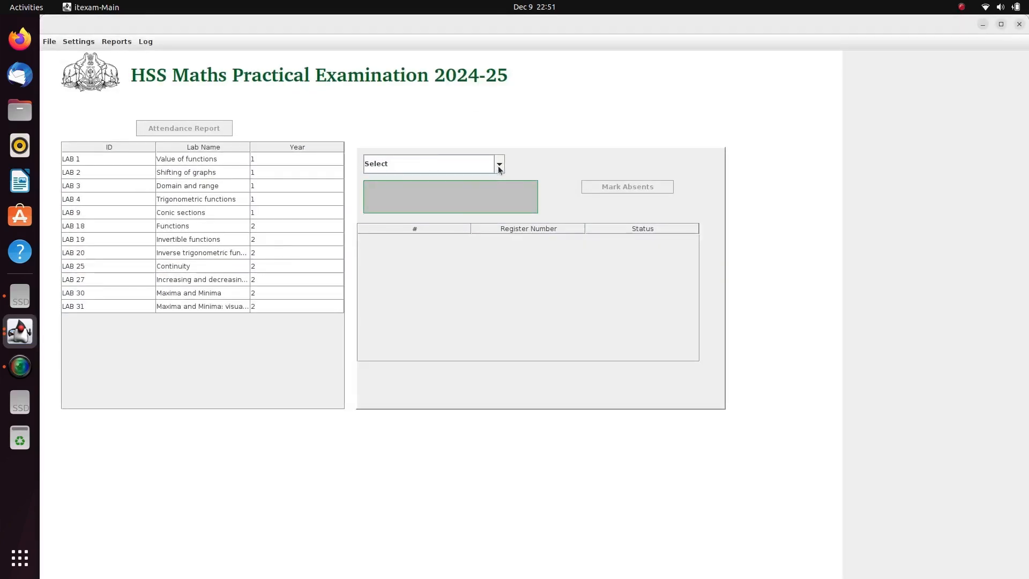
Select Batch 1 from the batch list to show its session with seven students.
{"action": "left_click", "coordinate": [499, 164]}
{"action": "left_click", "coordinate": [480, 188]}
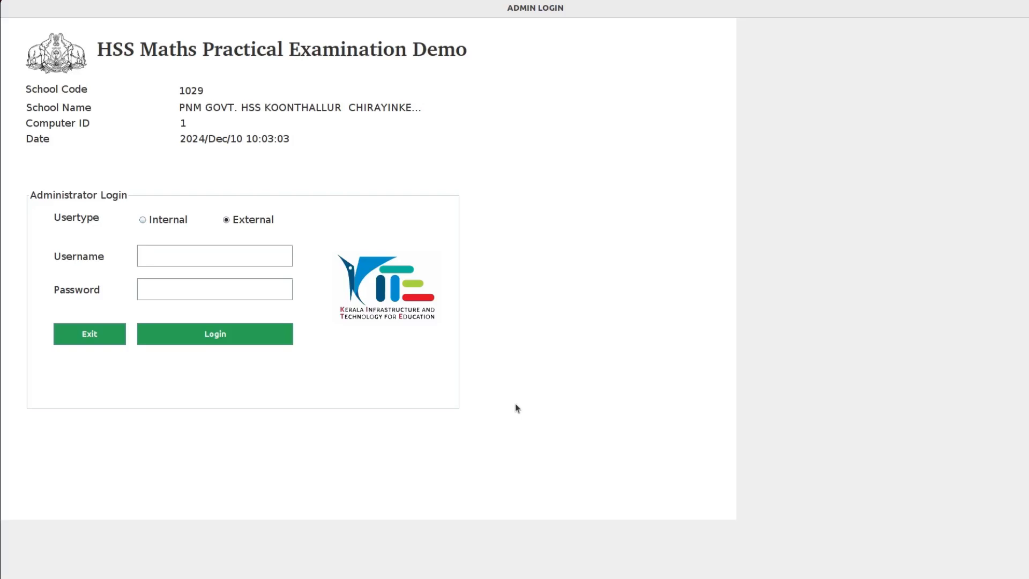
Log in with the exam credentials and generate the Batch 1 answer key as Answer_key_1.pdf.
{"action": "type", "text": "10291029"}
{"action": "left_click", "coordinate": [236, 334]}
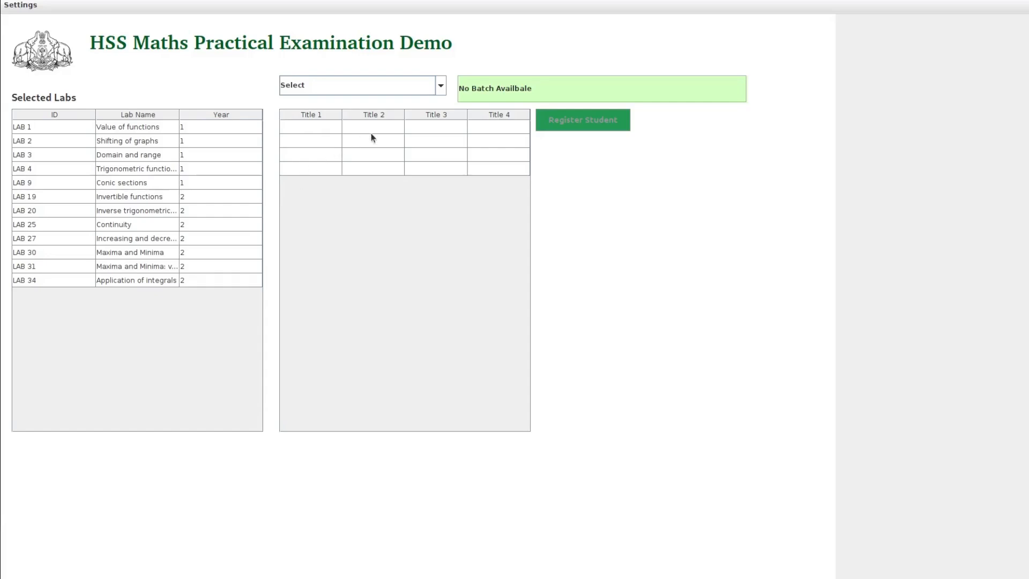
{"action": "left_click", "coordinate": [441, 86]}
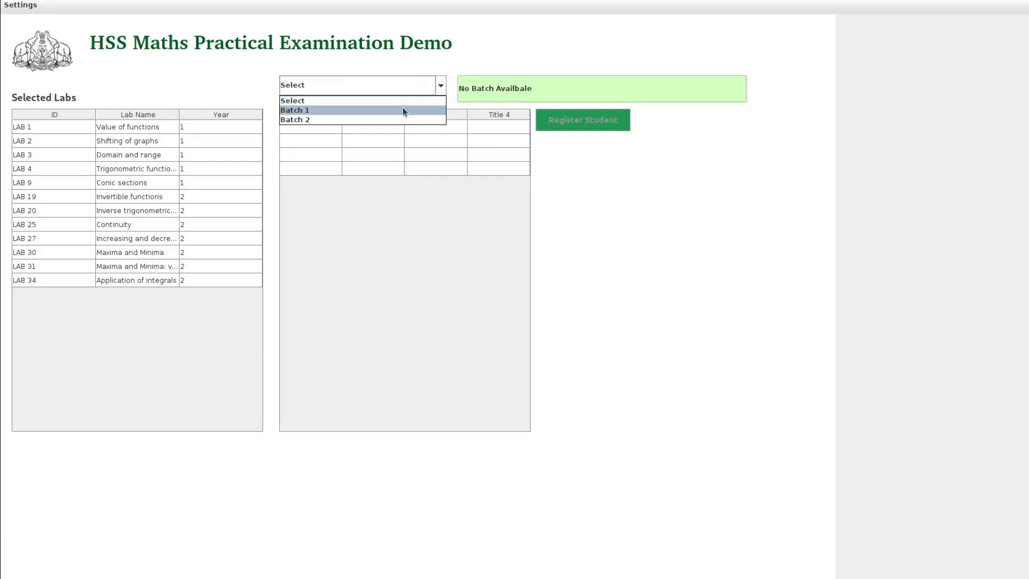
{"action": "left_click", "coordinate": [404, 110]}
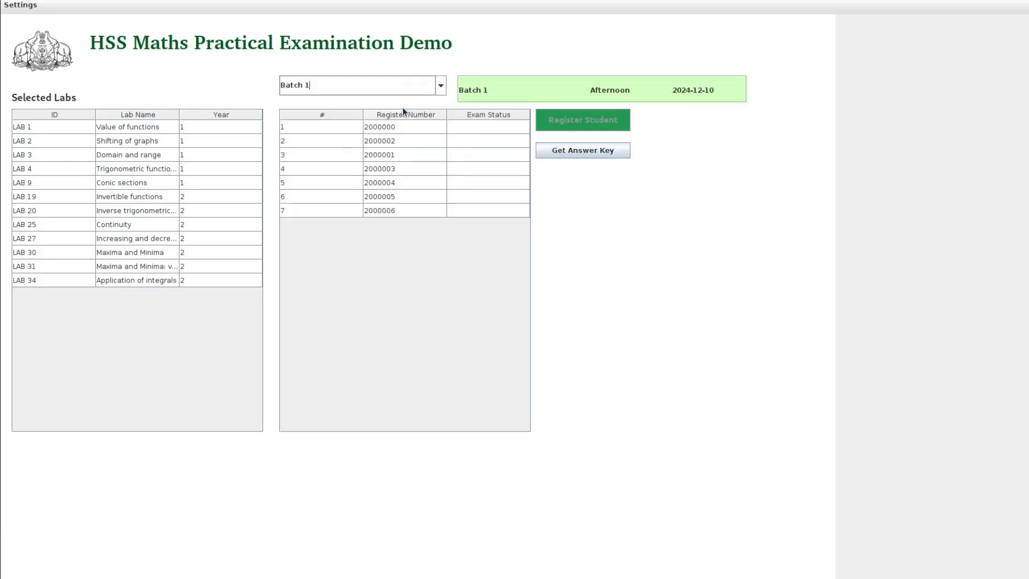
{"action": "left_click", "coordinate": [606, 149]}
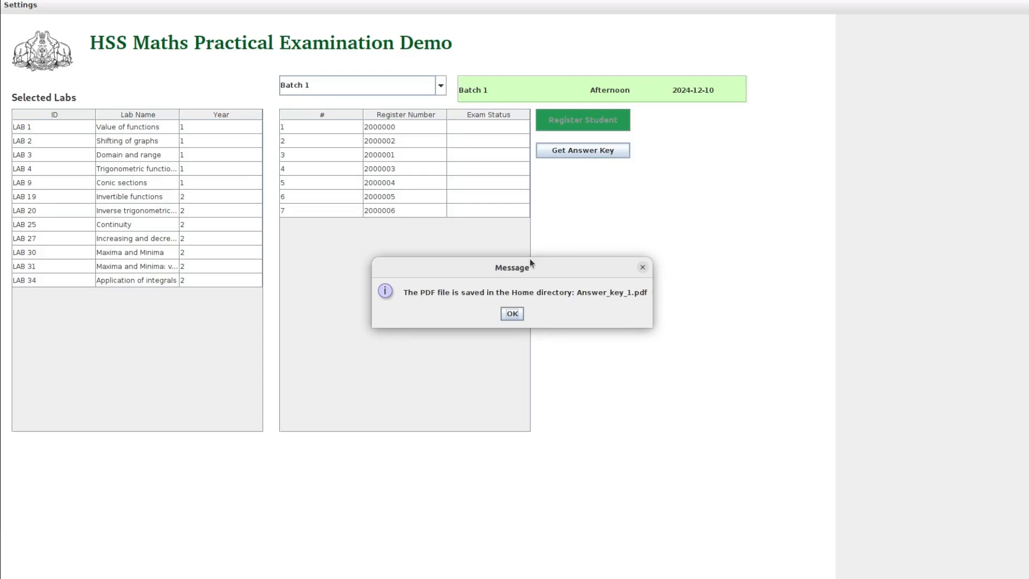
Maximize Answer_key_1.pdf in Document Viewer, scroll through all six pages, and close it.
{"action": "left_click", "coordinate": [511, 313]}
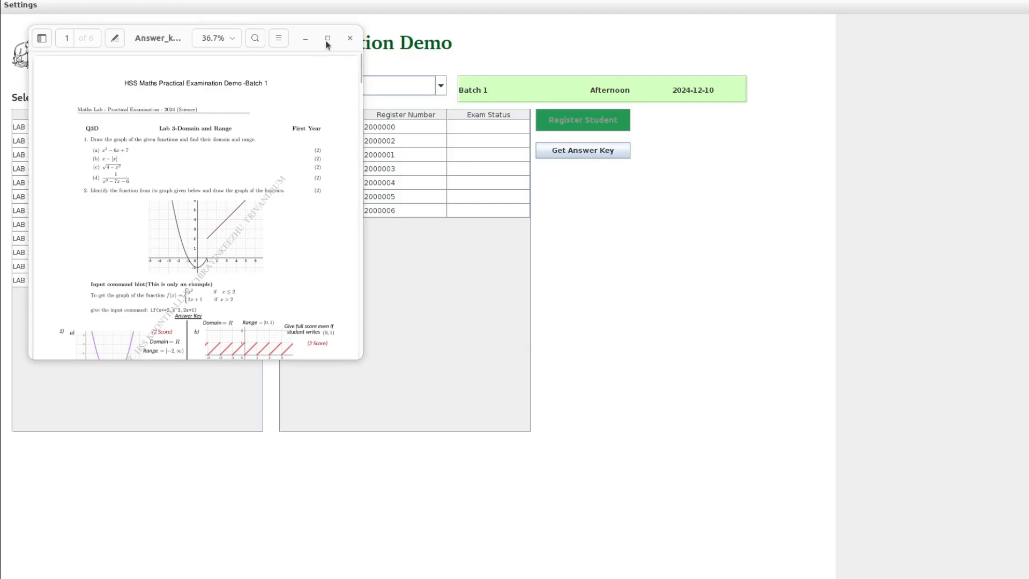
{"action": "left_click", "coordinate": [328, 38]}
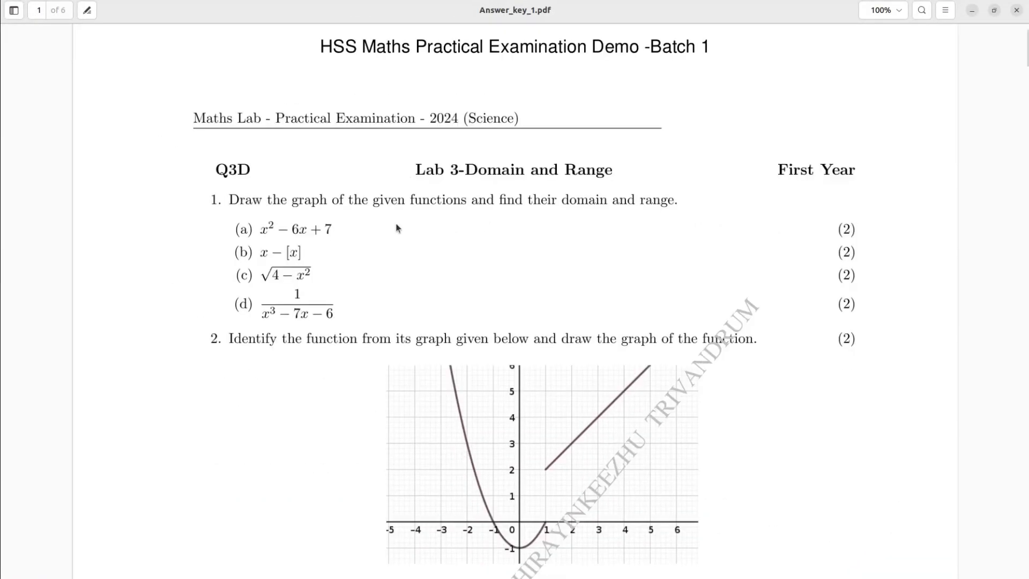
{"action": "scroll", "coordinate": [397, 228], "scroll_direction": "down", "scroll_amount": 10}
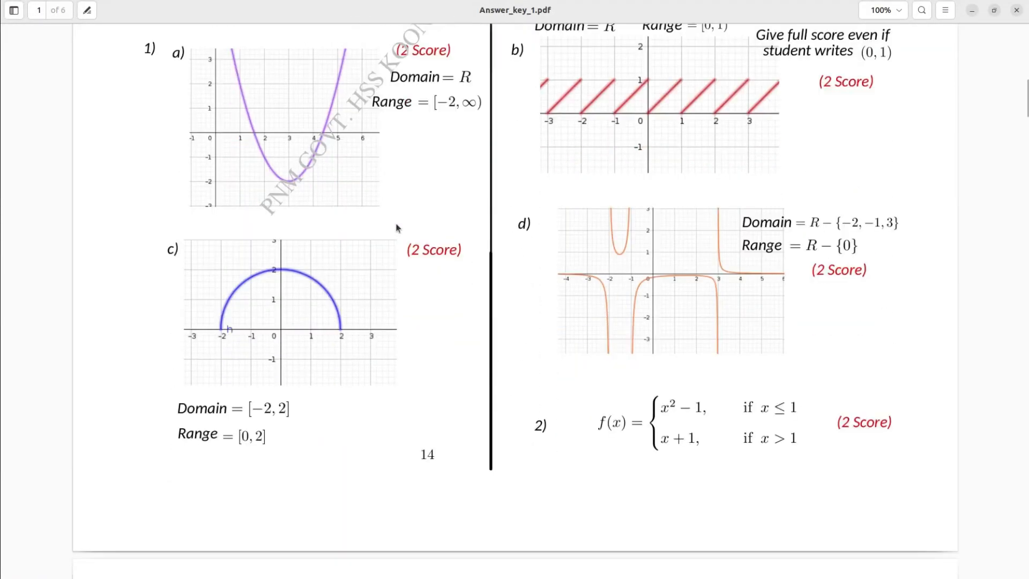
{"action": "scroll", "coordinate": [396, 229], "scroll_direction": "down", "scroll_amount": 10}
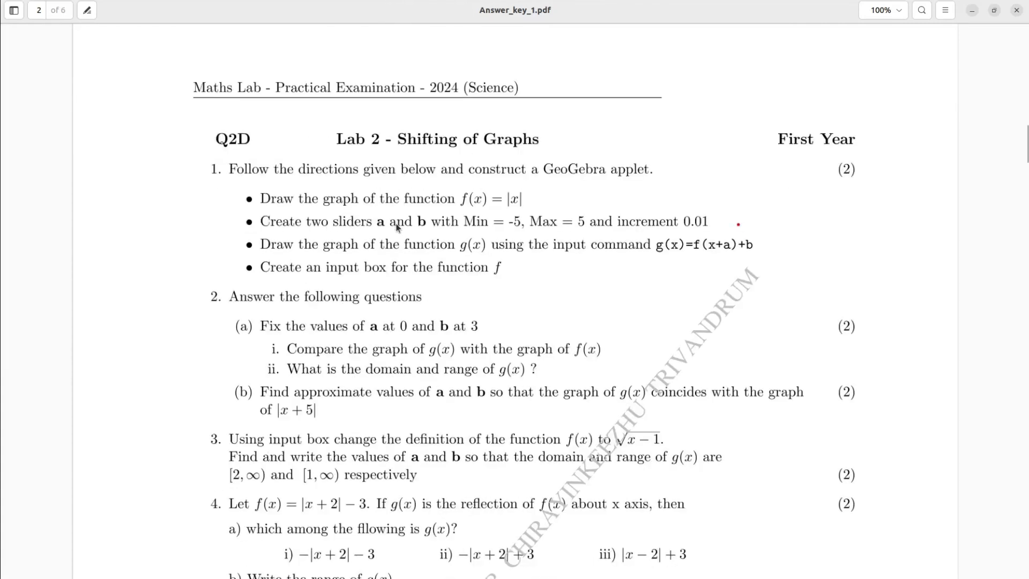
{"action": "scroll", "coordinate": [396, 226], "scroll_direction": "down", "scroll_amount": 2}
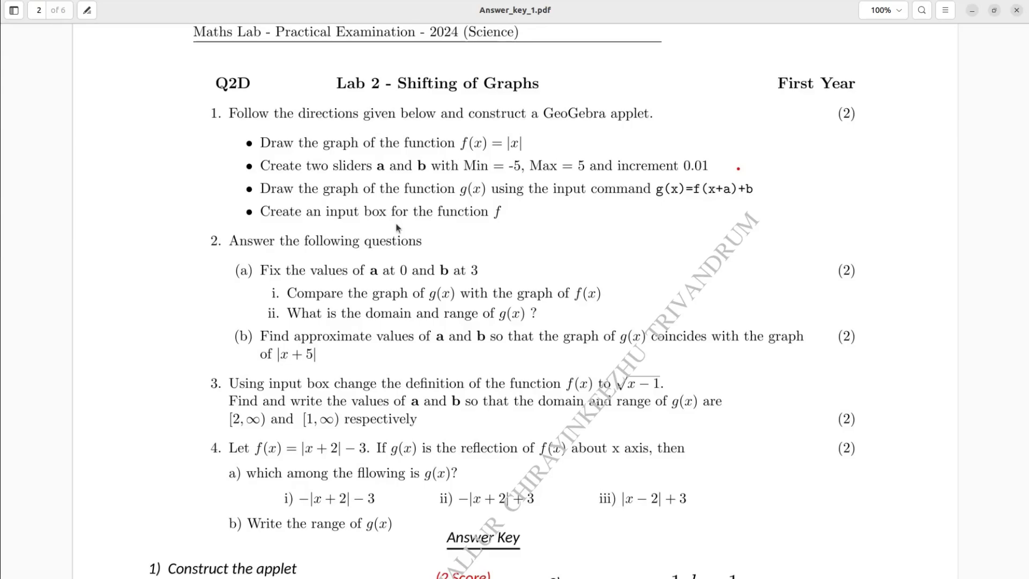
{"action": "scroll", "coordinate": [397, 228], "scroll_direction": "down", "scroll_amount": 20}
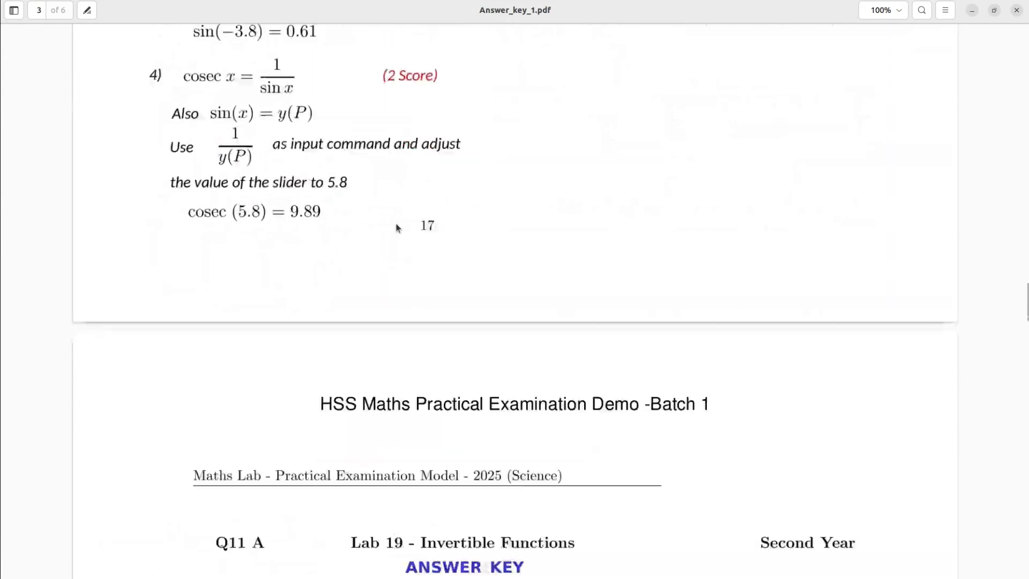
{"action": "scroll", "coordinate": [398, 228], "scroll_direction": "down", "scroll_amount": 20}
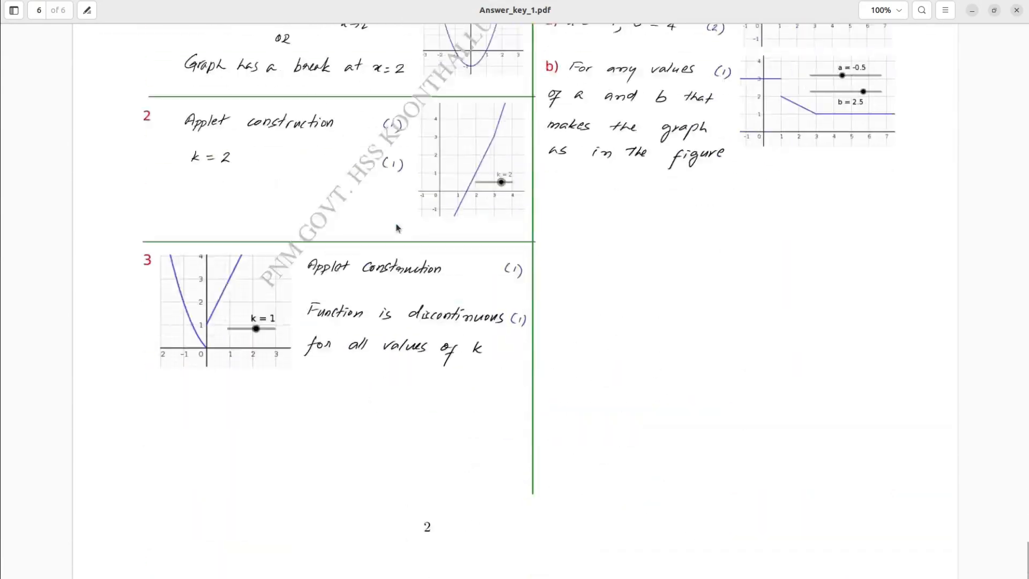
{"action": "scroll", "coordinate": [397, 228], "scroll_direction": "down", "scroll_amount": 2}
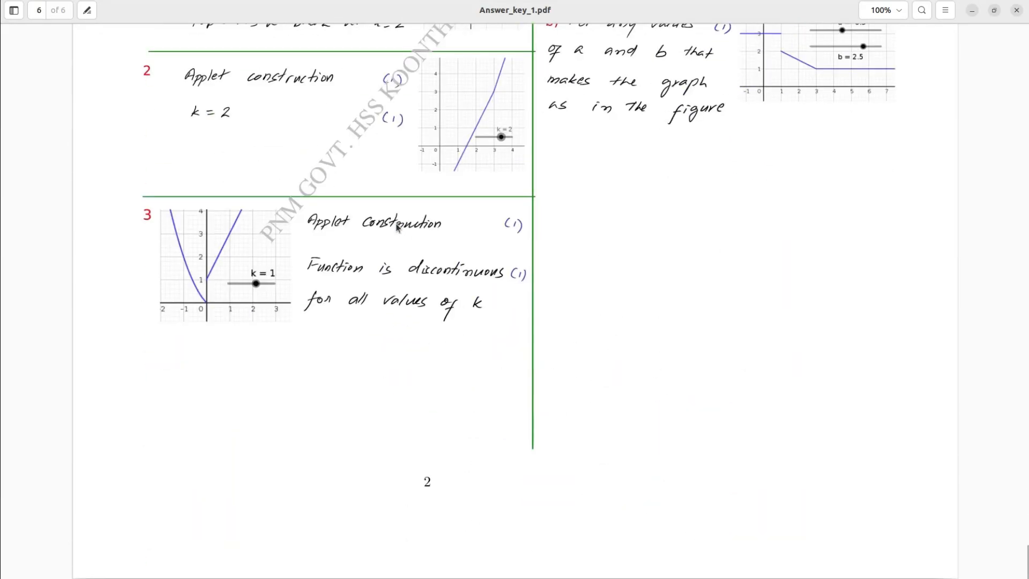
{"action": "left_click", "coordinate": [1017, 11]}
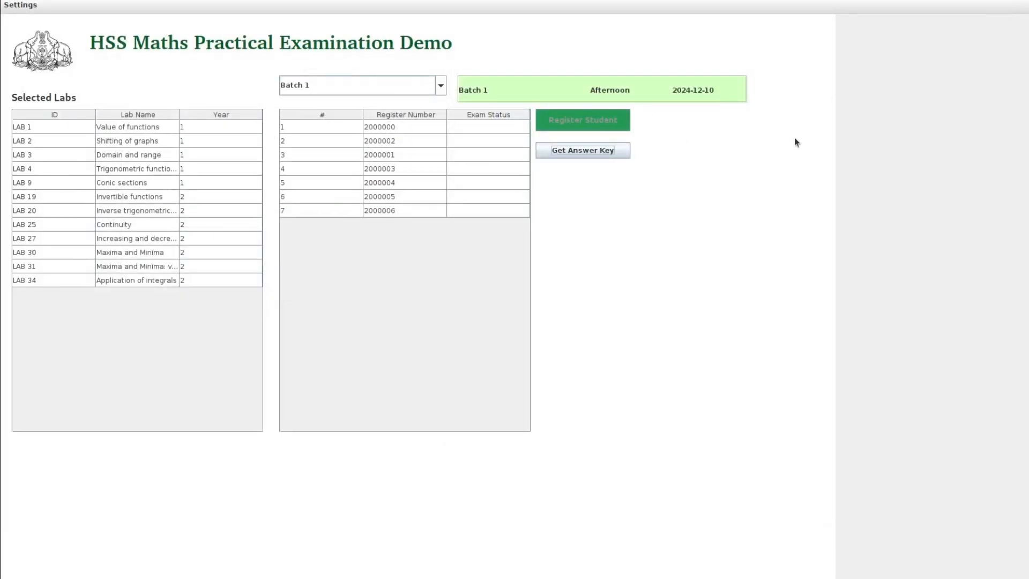
Generate the Batch 2 answer key as Answer_key_2.pdf and open its preview full screen.
{"action": "left_click", "coordinate": [441, 86]}
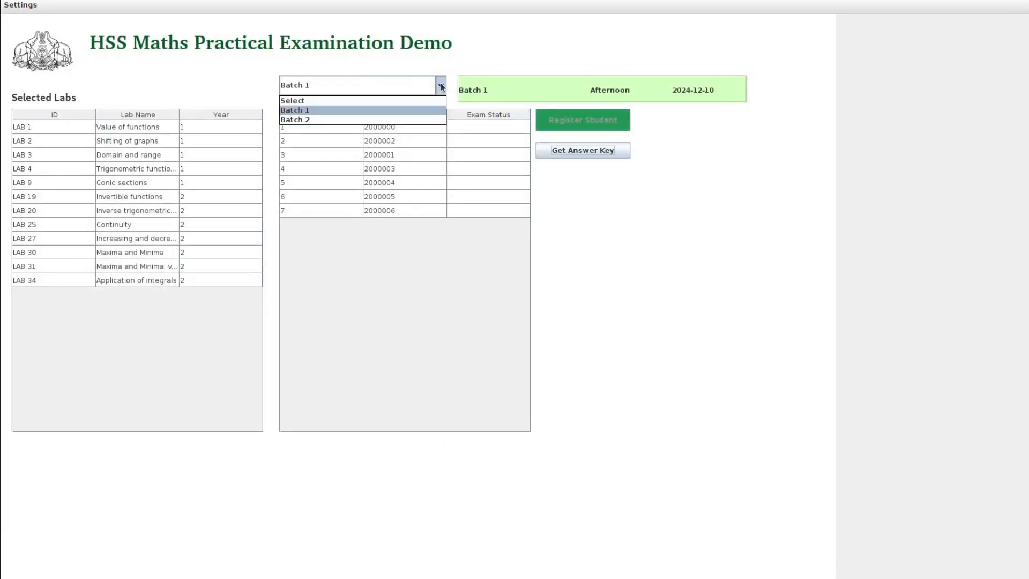
{"action": "left_click", "coordinate": [405, 119]}
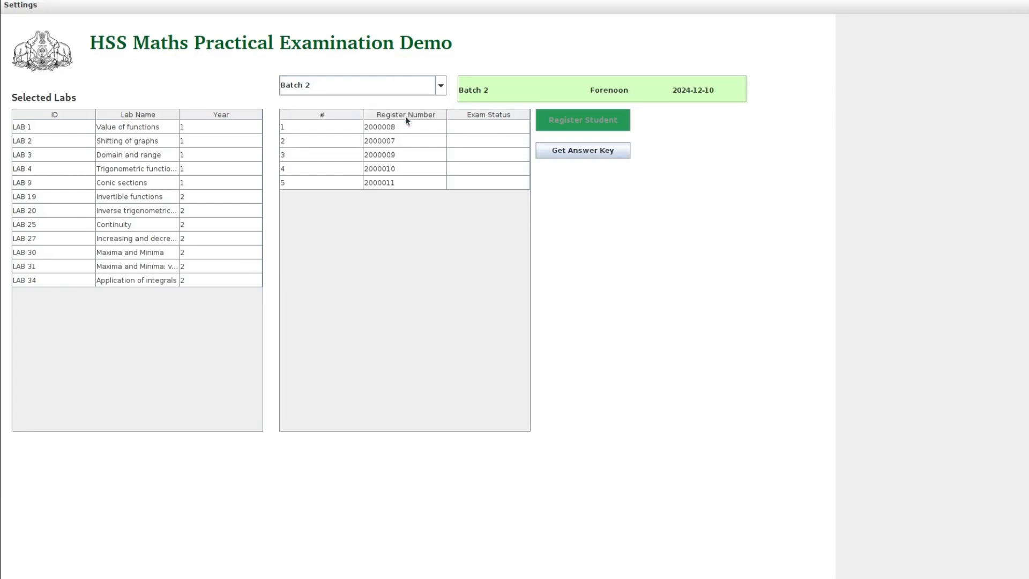
{"action": "left_click", "coordinate": [557, 151]}
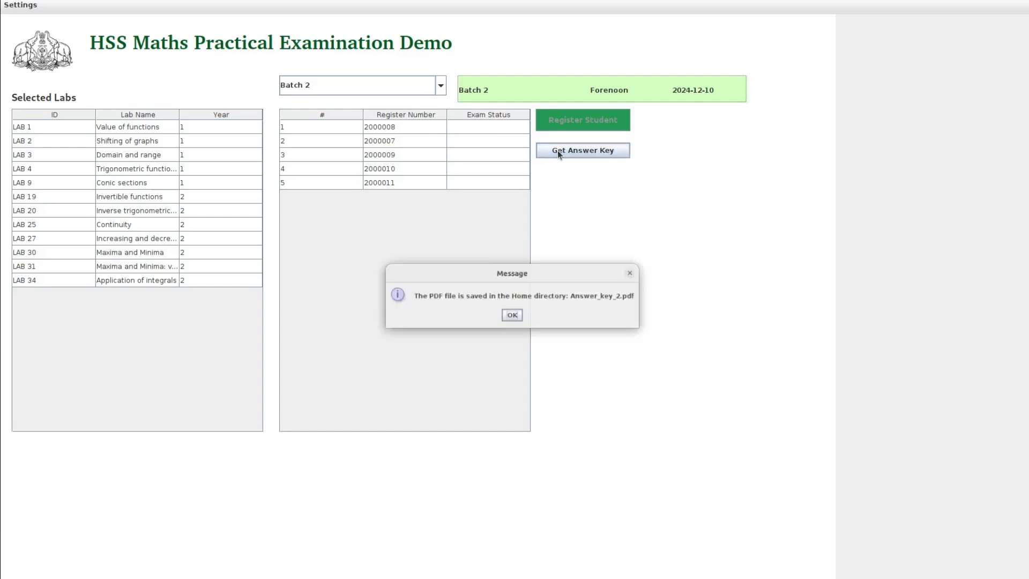
{"action": "left_click", "coordinate": [512, 314]}
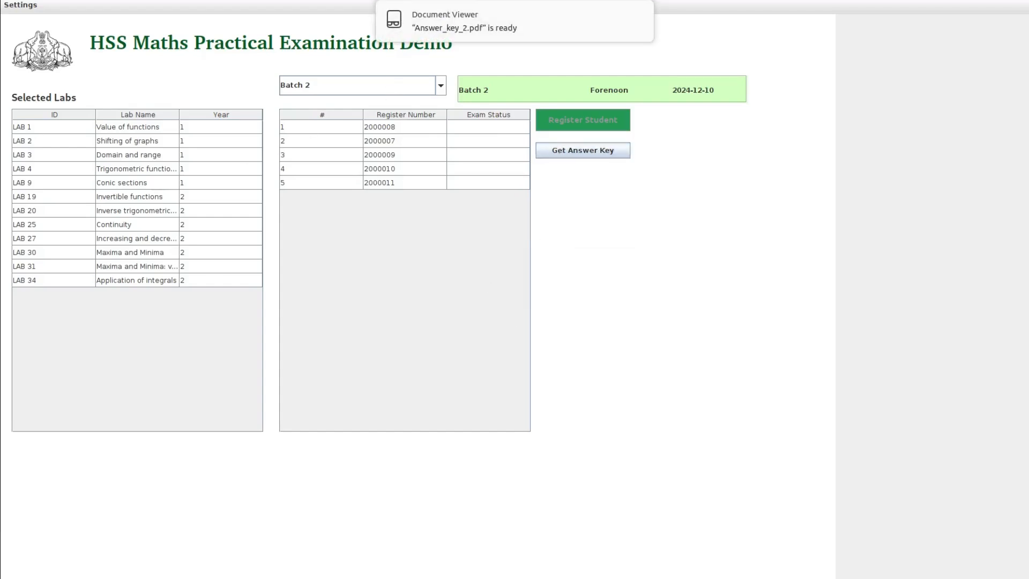
{"action": "left_click", "coordinate": [514, 22]}
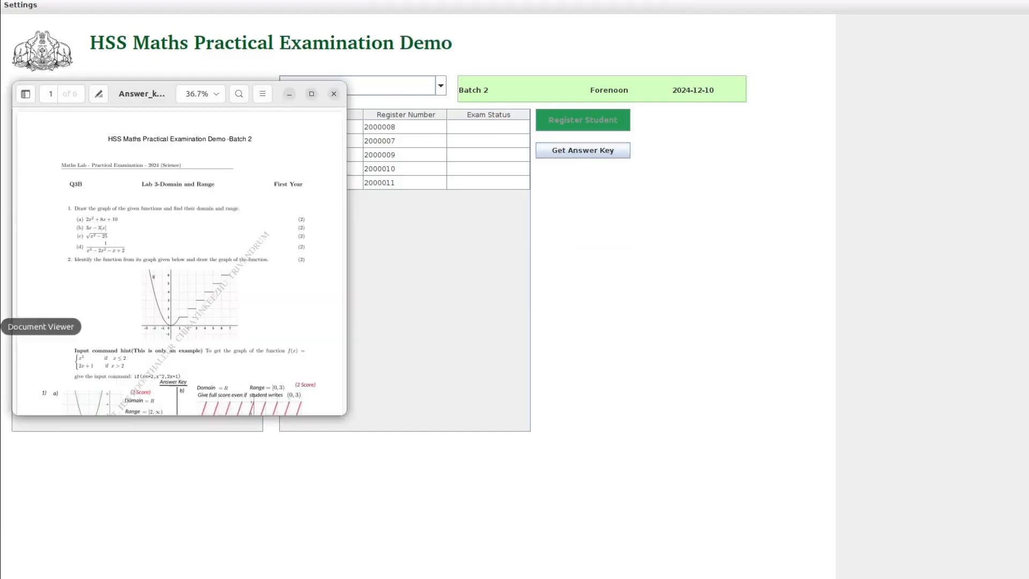
{"action": "left_click", "coordinate": [311, 94]}
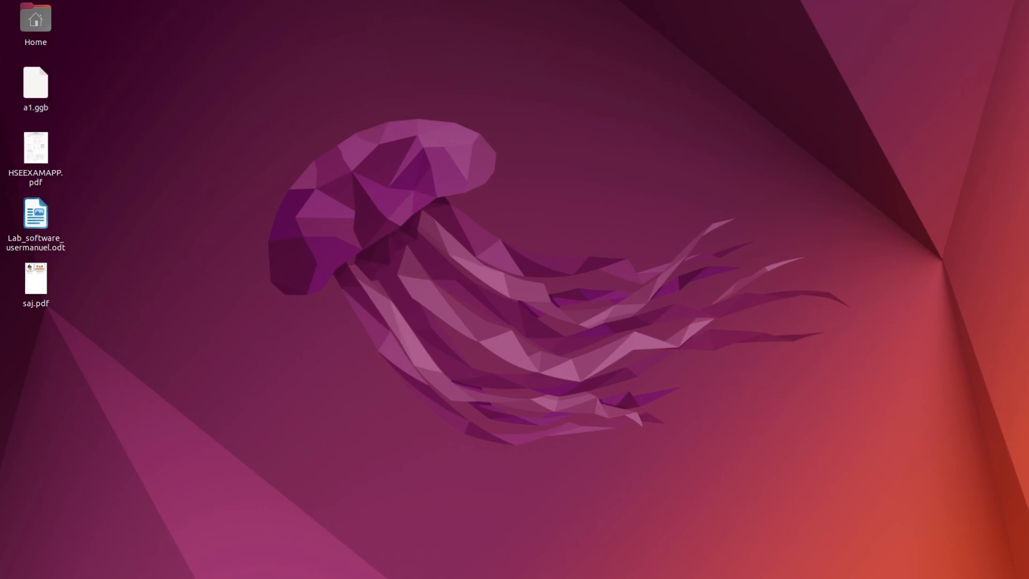
Extract Uninstall_MathLab_Exam.zip in Documents/MathLab_Demo_Exam_2025 and open it to reach uninstaller.sh.
{"action": "left_click", "coordinate": [1, 56]}
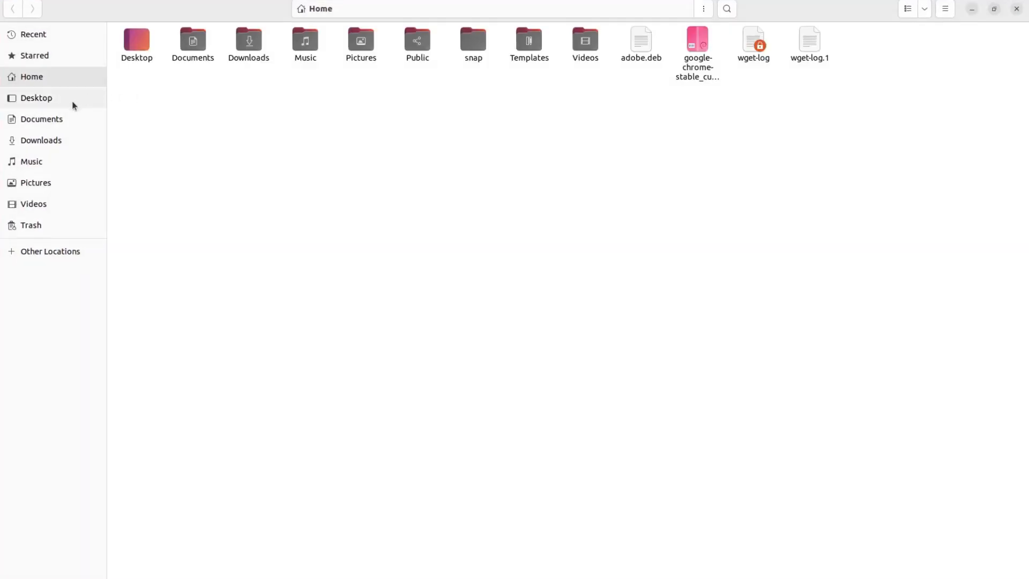
{"action": "left_click", "coordinate": [38, 120]}
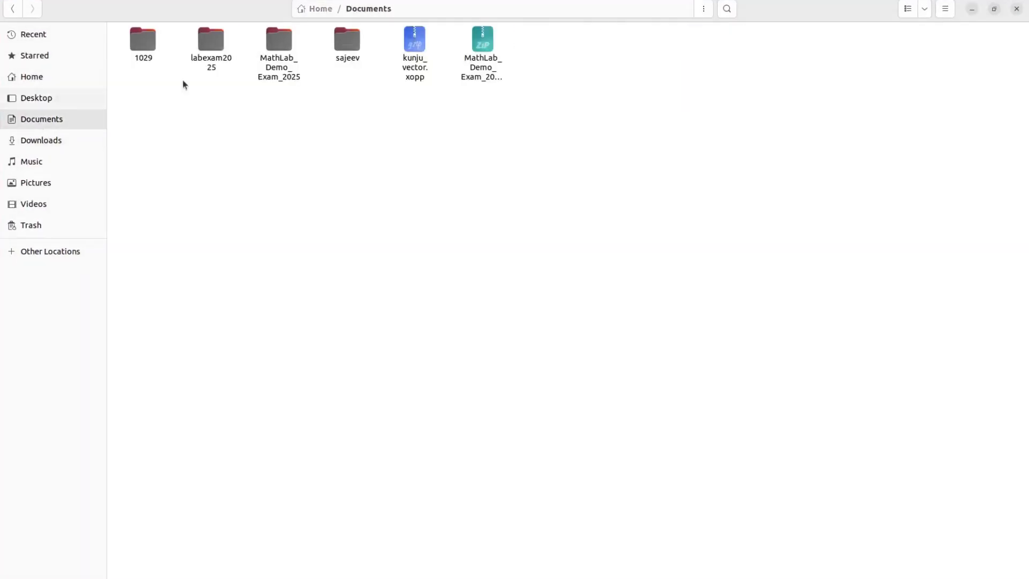
{"action": "double_click", "coordinate": [288, 43]}
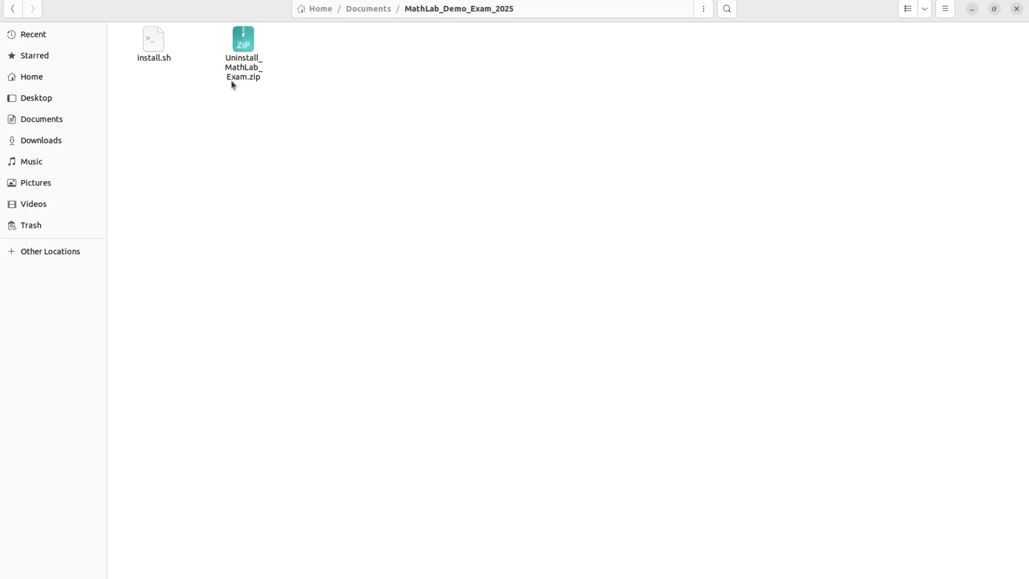
{"action": "right_click", "coordinate": [243, 42]}
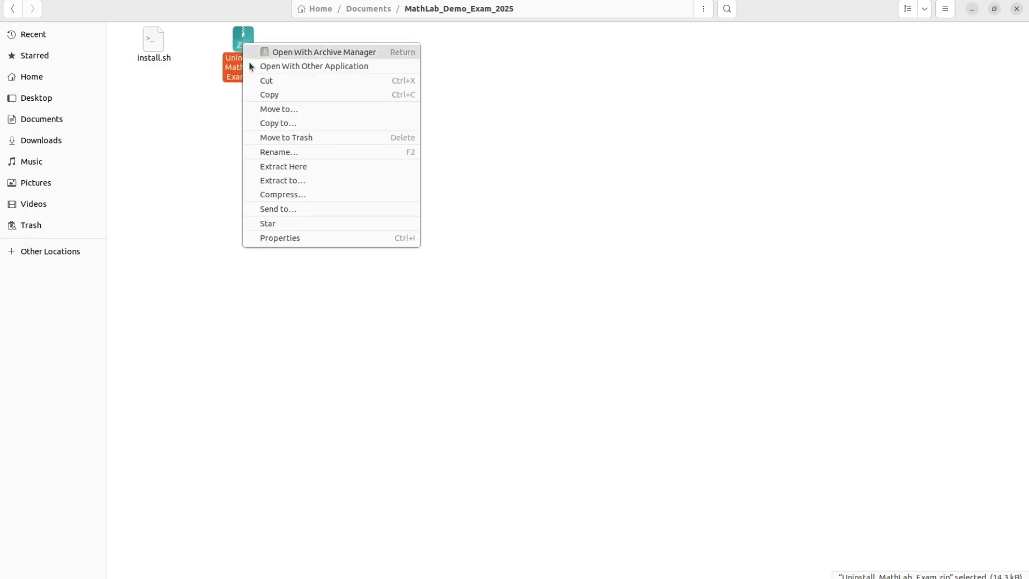
{"action": "left_click", "coordinate": [290, 172]}
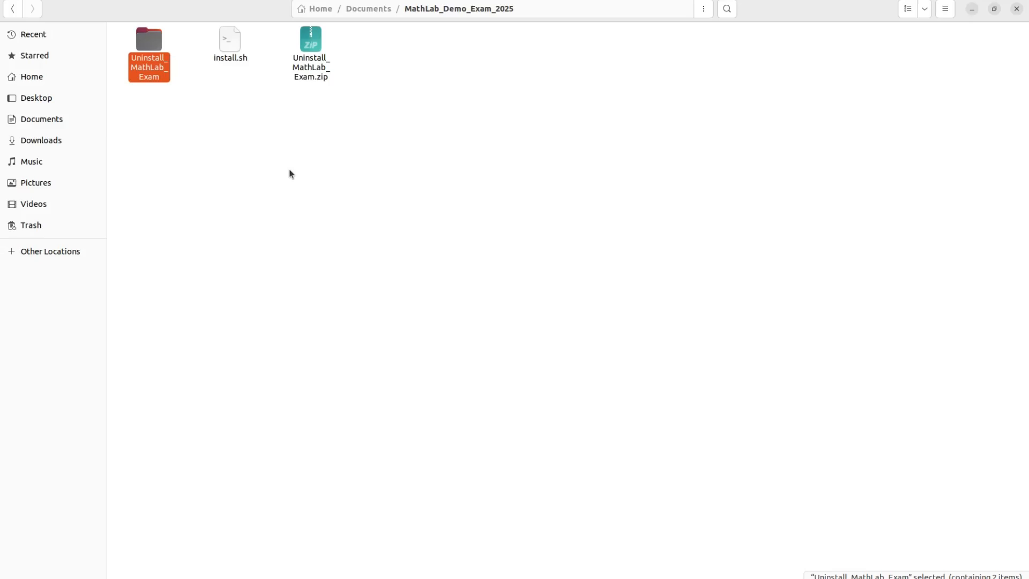
{"action": "double_click", "coordinate": [158, 40]}
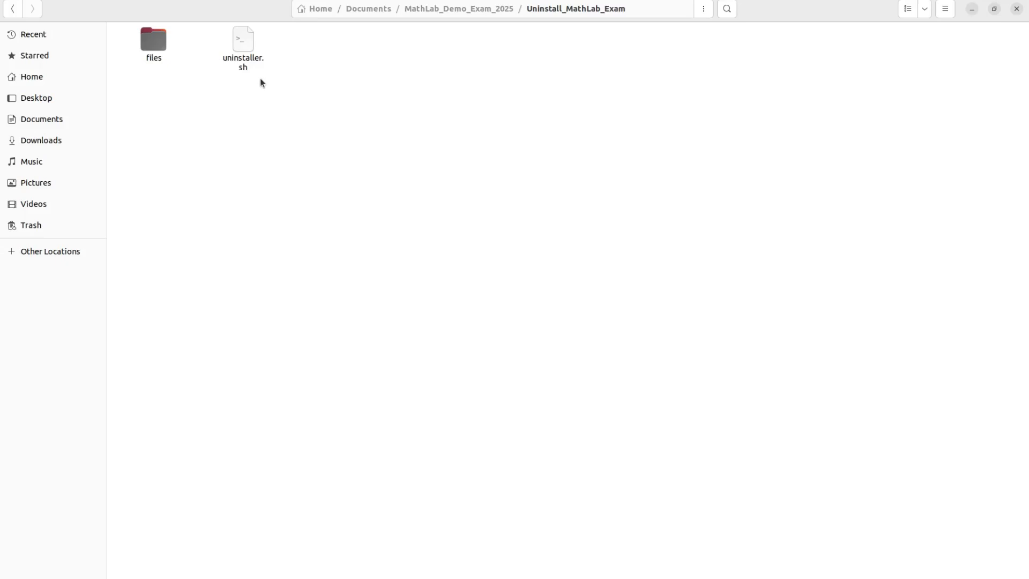
{"action": "right_click", "coordinate": [246, 42]}
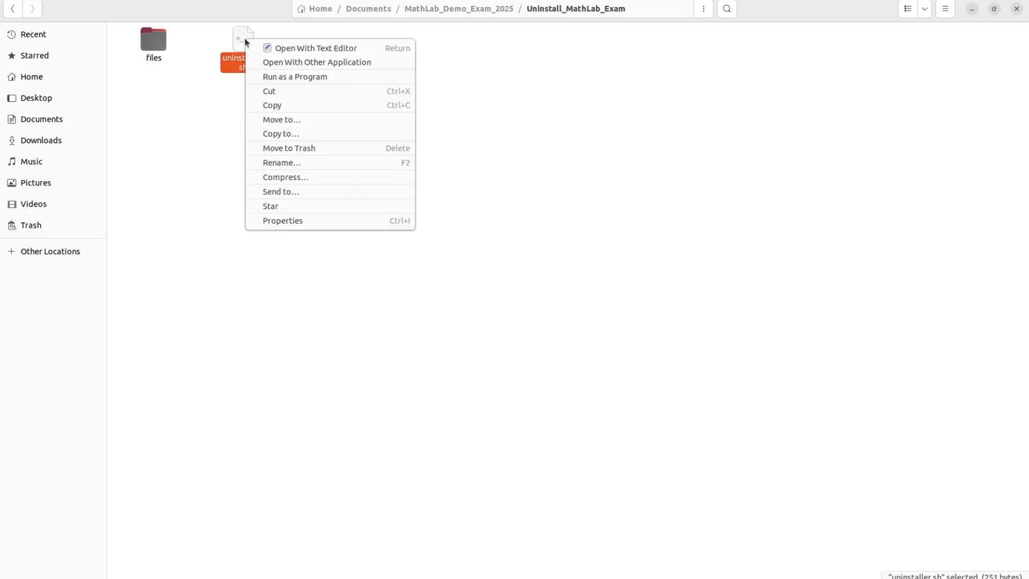
Run uninstaller.sh as a program, confirm, authorise with the account password, and acknowledge removal.
{"action": "left_click", "coordinate": [273, 77]}
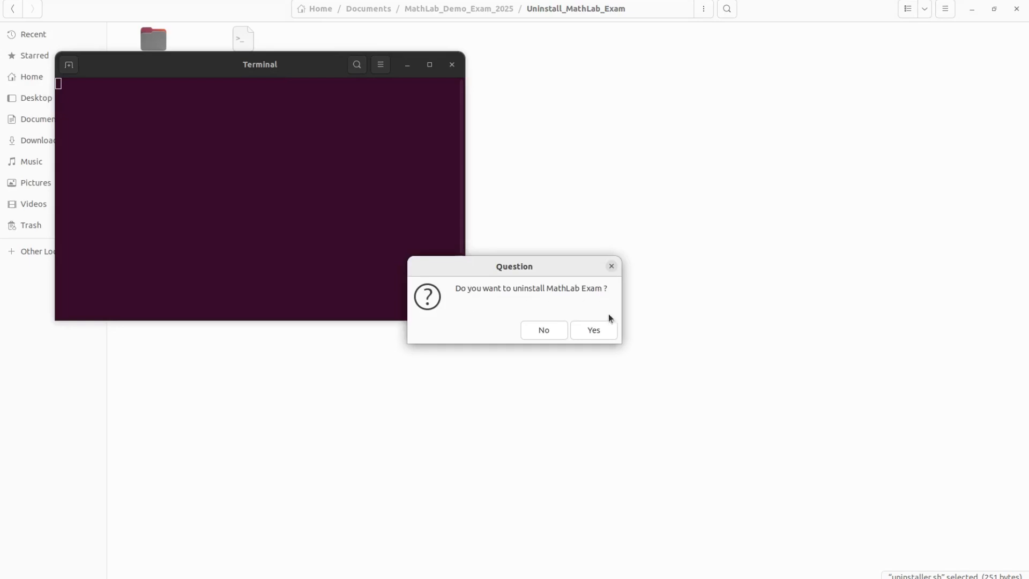
{"action": "left_click", "coordinate": [605, 335]}
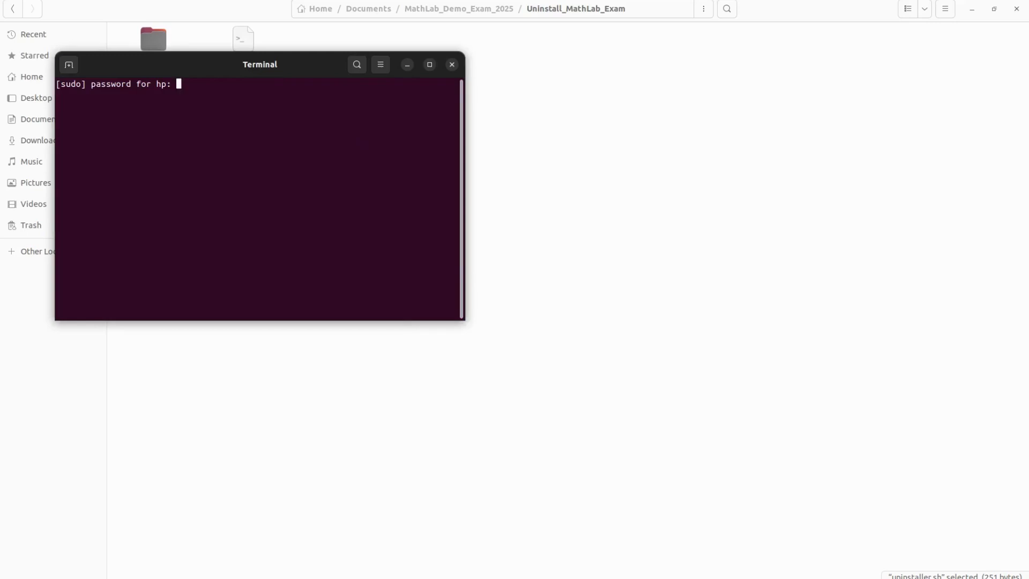
{"action": "key", "text": "Return"}
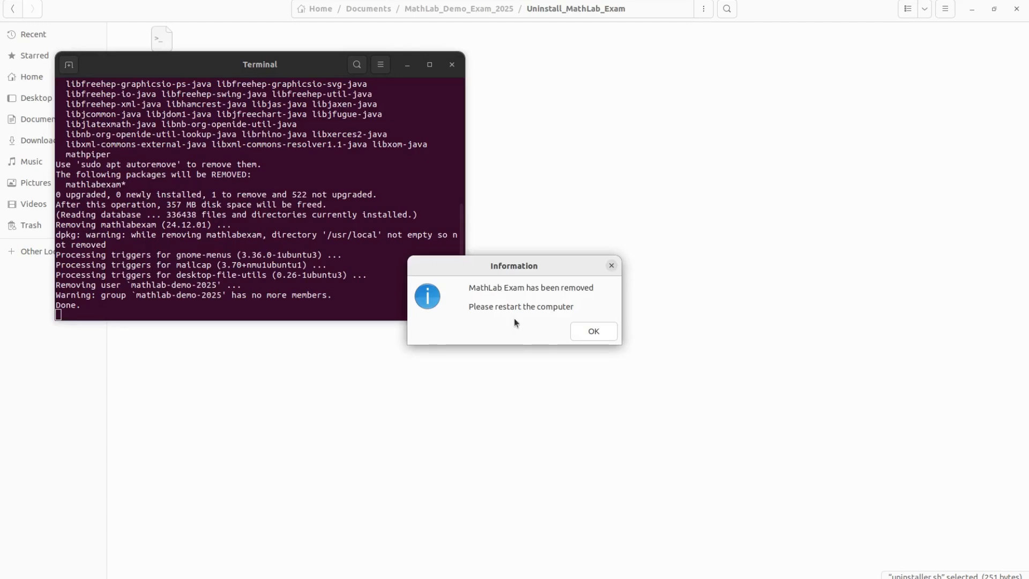
{"action": "left_click", "coordinate": [590, 332]}
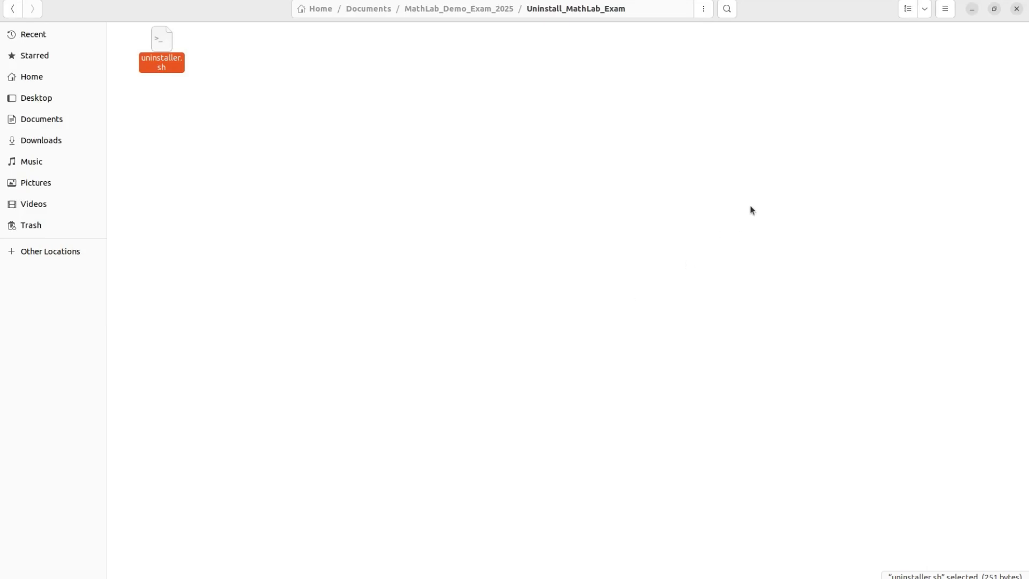
Return to Documents and permanently delete the MathLab_Demo_Exam_2025 folder with Shift+Delete.
{"action": "left_click", "coordinate": [448, 10]}
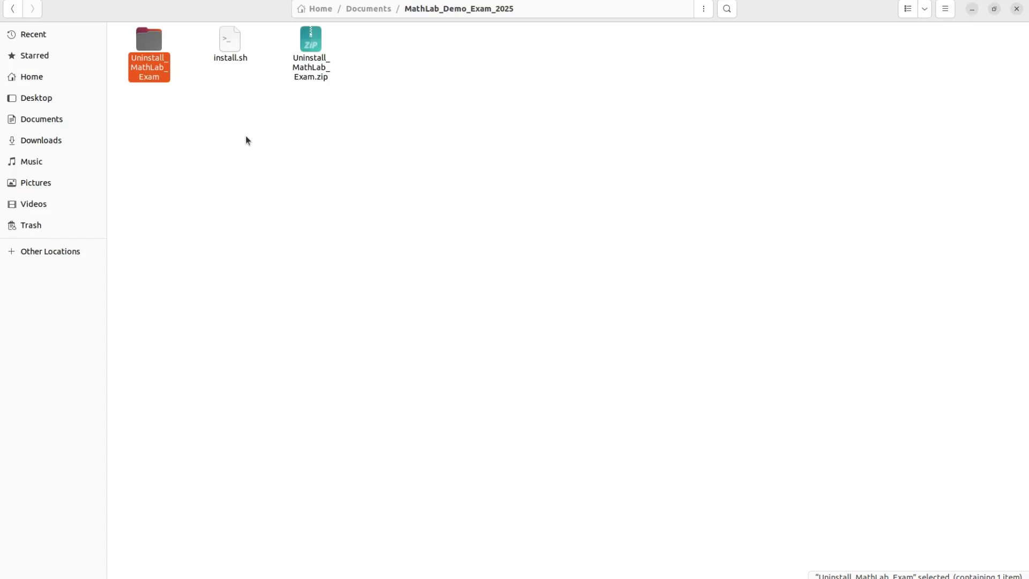
{"action": "left_click", "coordinate": [370, 9]}
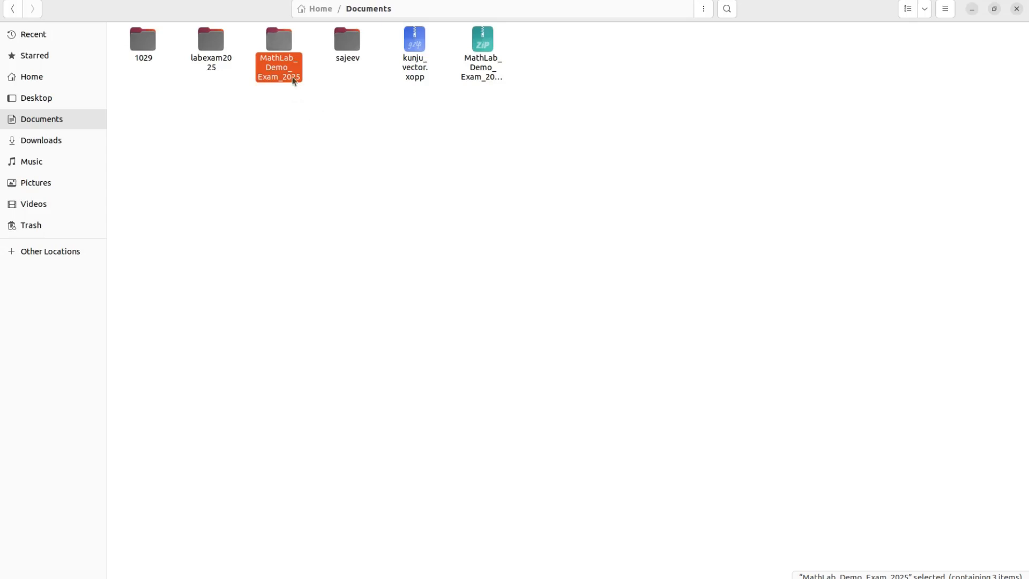
{"action": "left_click", "coordinate": [304, 134]}
{"action": "left_click", "coordinate": [279, 47]}
{"action": "key", "text": "shift+Delete"}
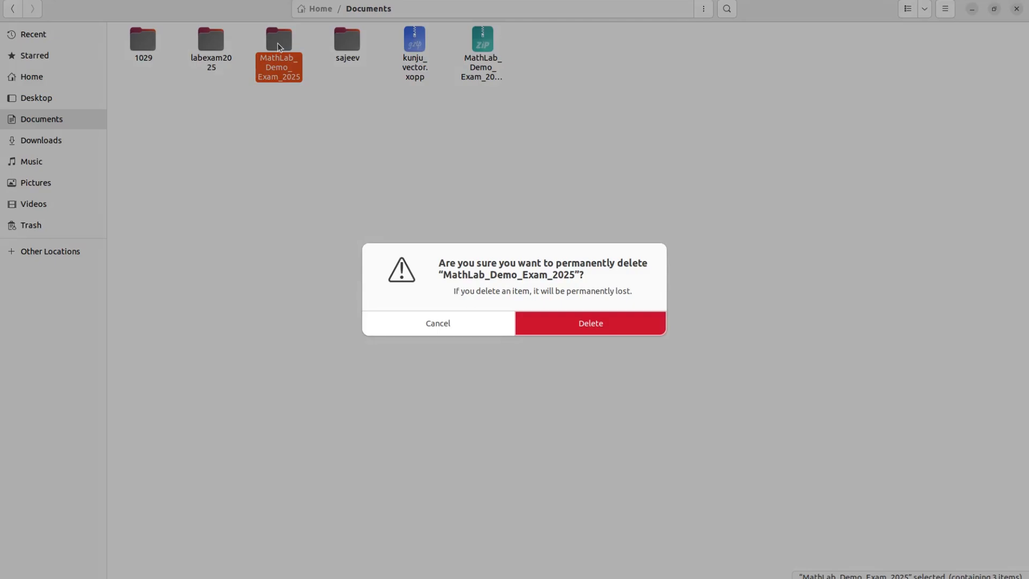
{"action": "key", "text": "Return"}
{"action": "left_click", "coordinate": [429, 43]}
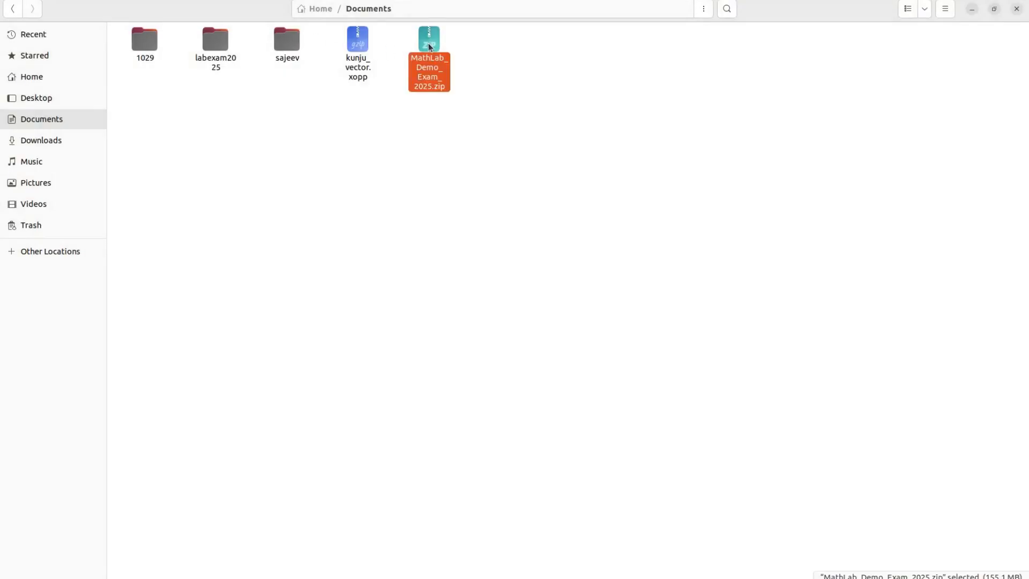